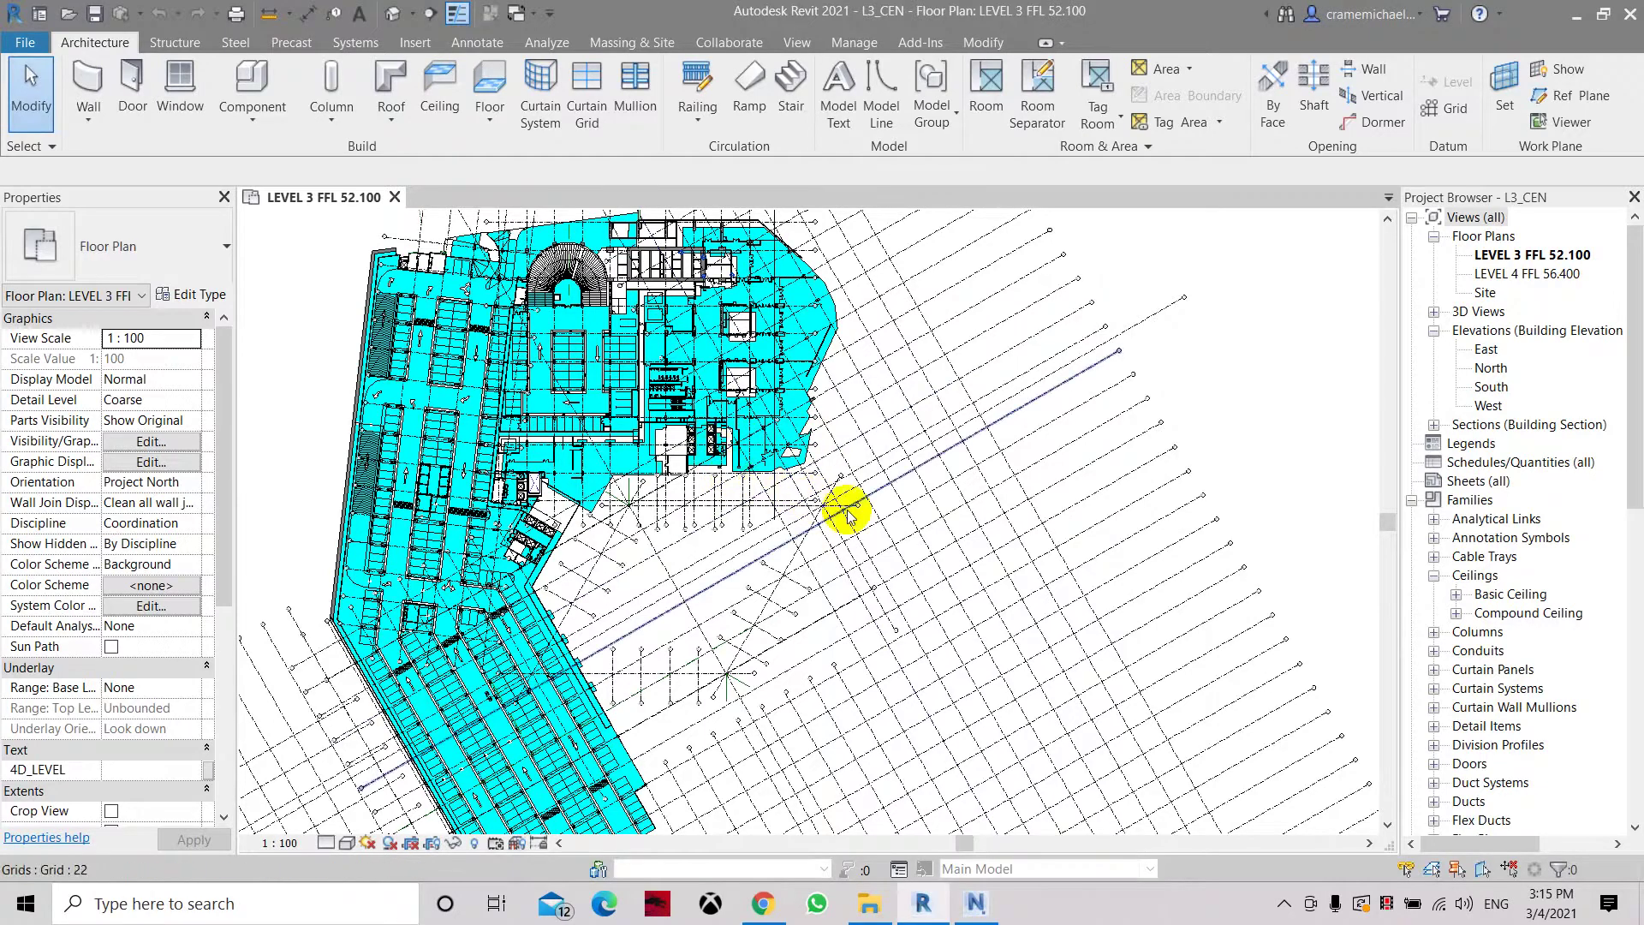
Pan the LEVEL 3 FFL 52.100 floor plan to recentre the building layout.
middle_click_drag(505, 374, 771, 415)
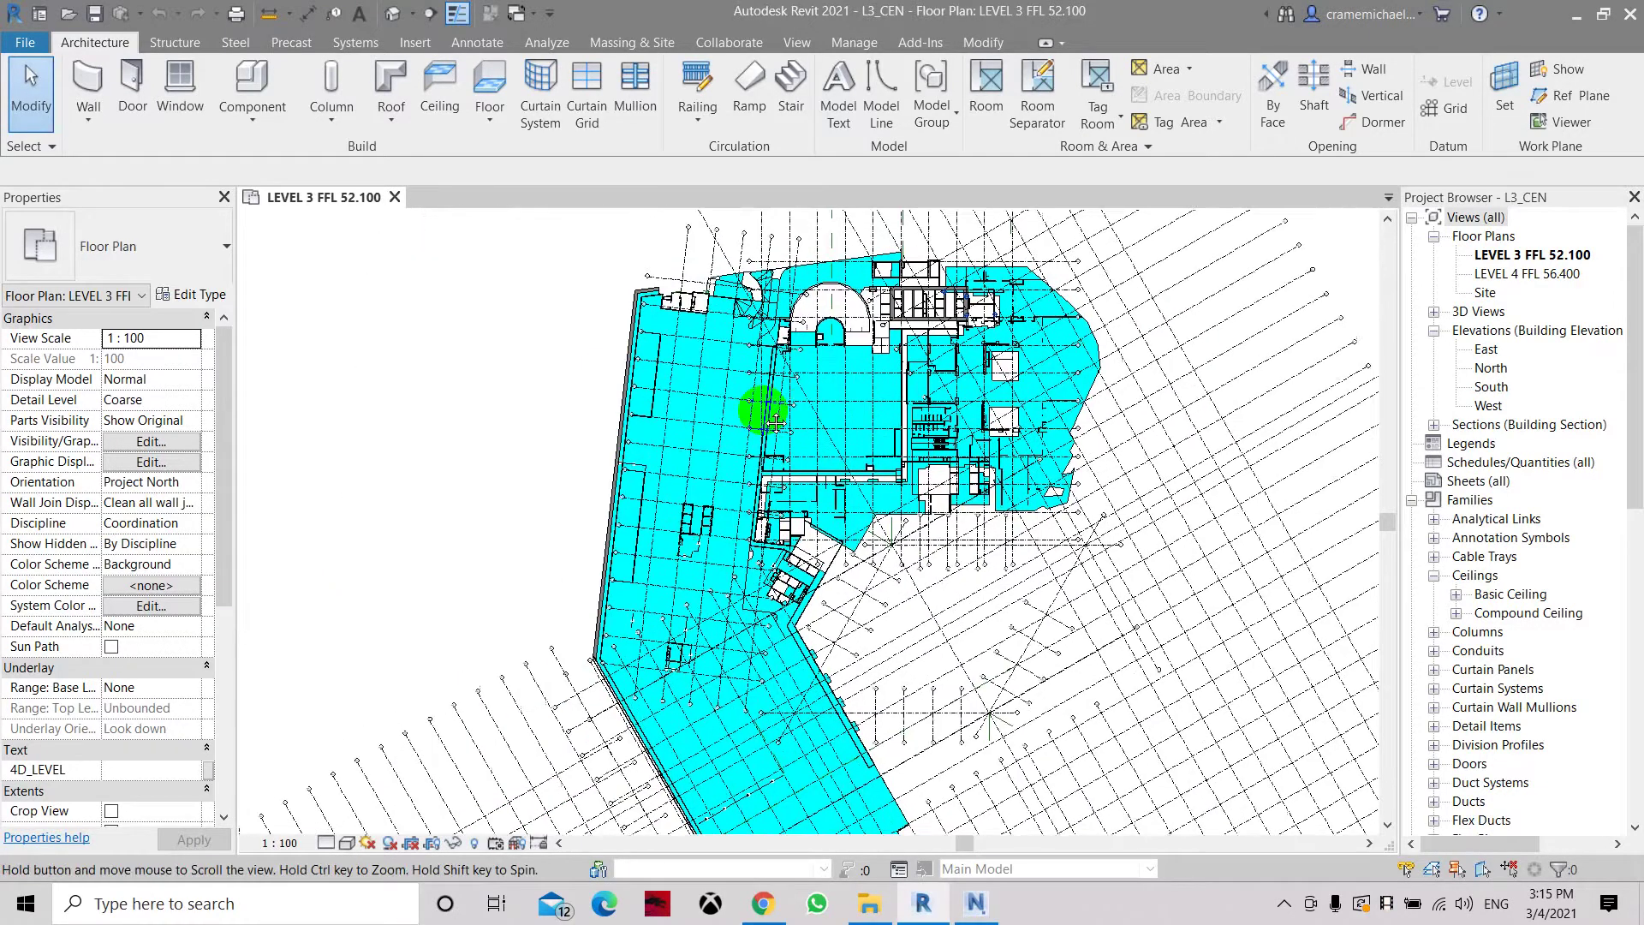
middle_click_drag(892, 532, 831, 408)
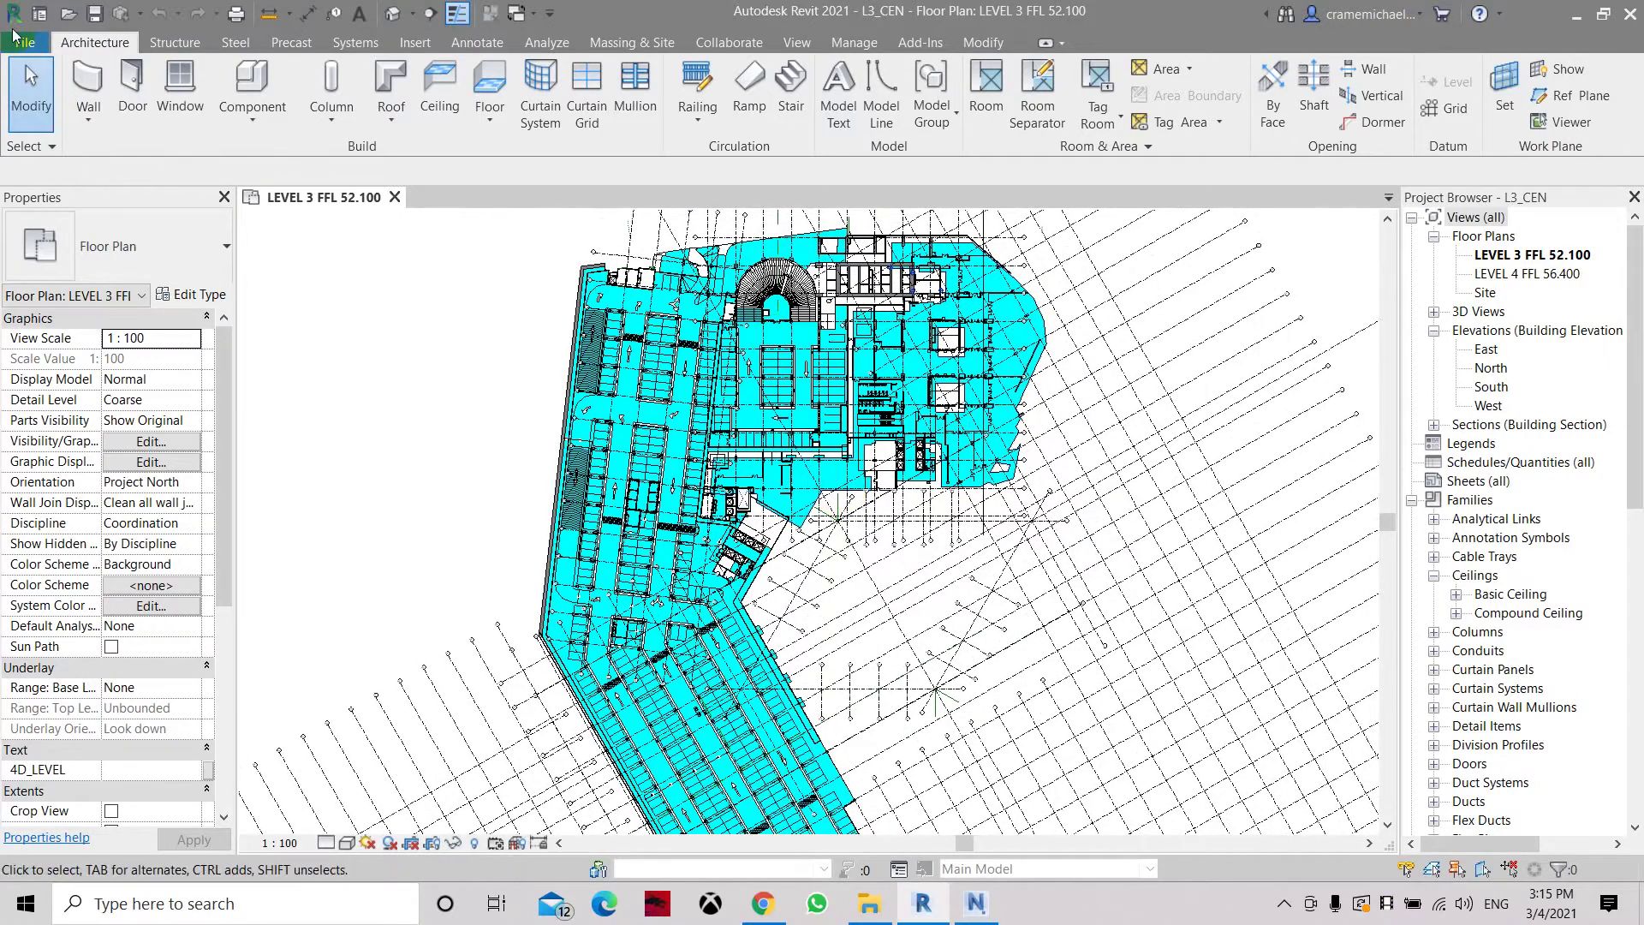
Export the model as Navisworks (*.nwc) L3_CEN.nwc on the Desktop, replacing the existing file.
left_click(21, 42)
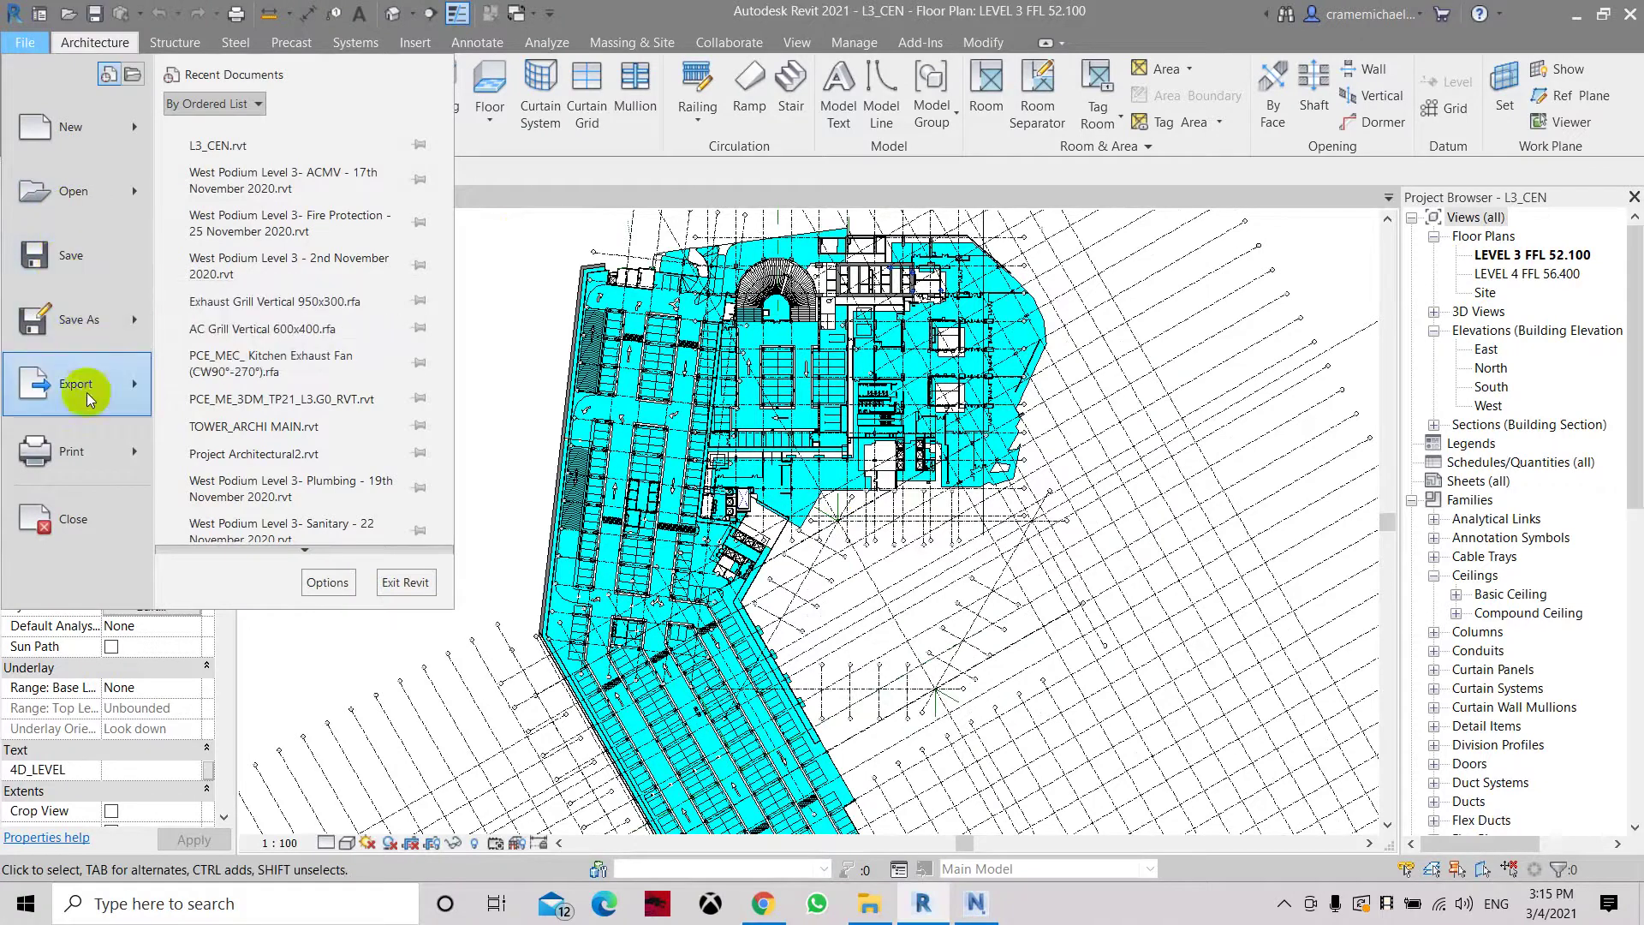
mouse_move(86, 392)
left_click(249, 396)
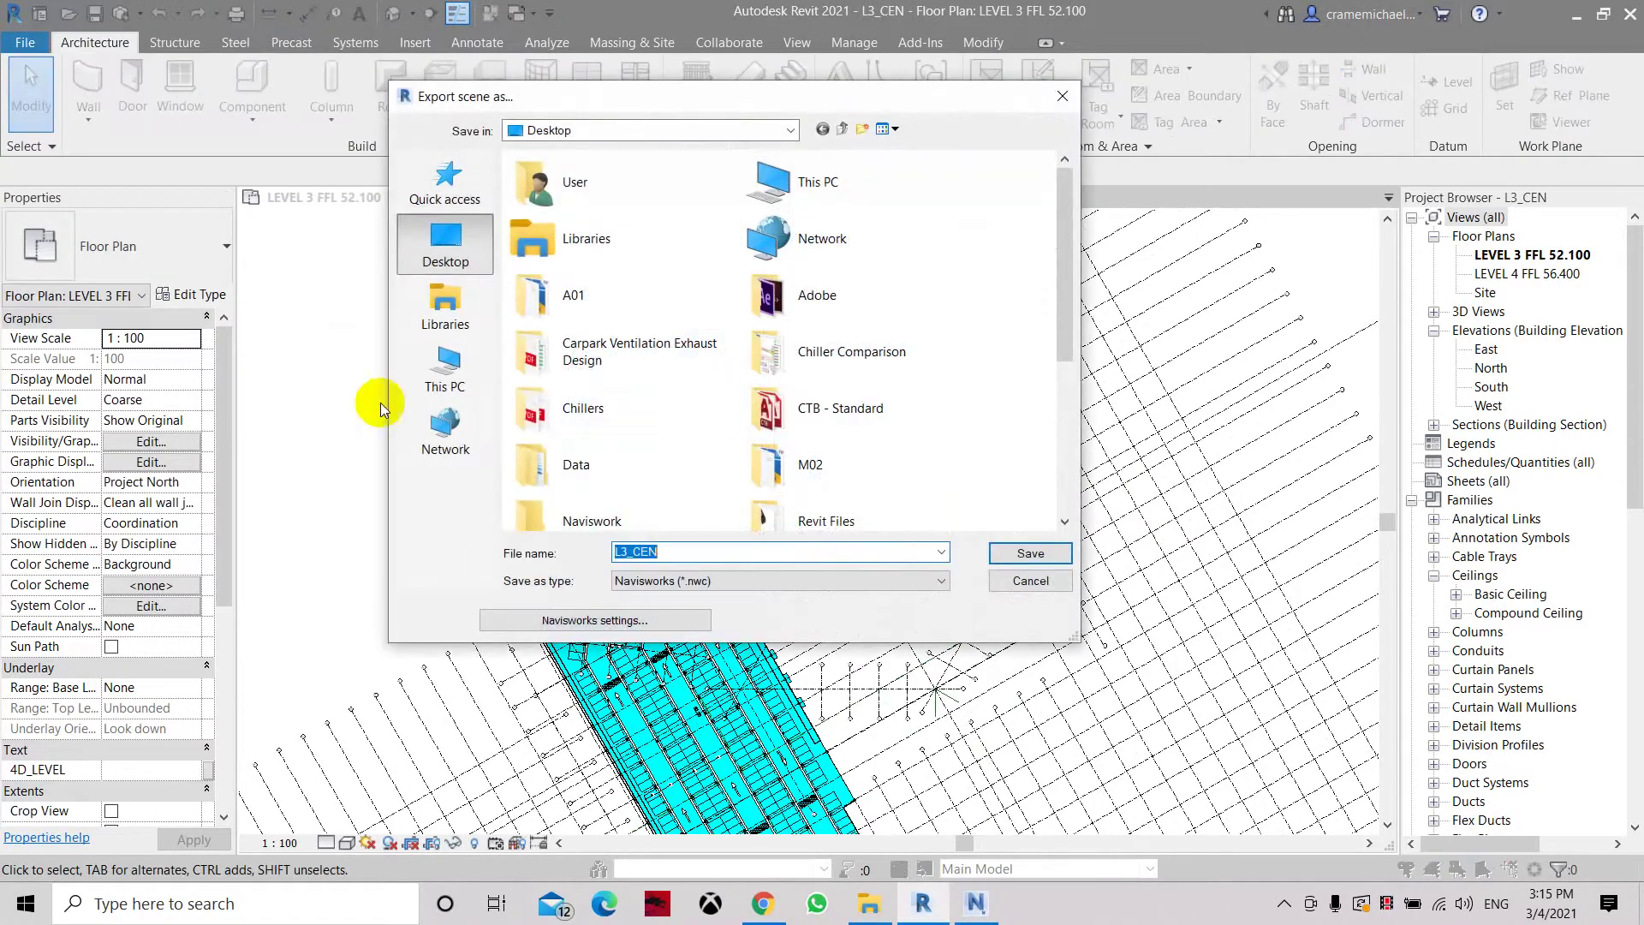
scroll(726, 392, "down", 3)
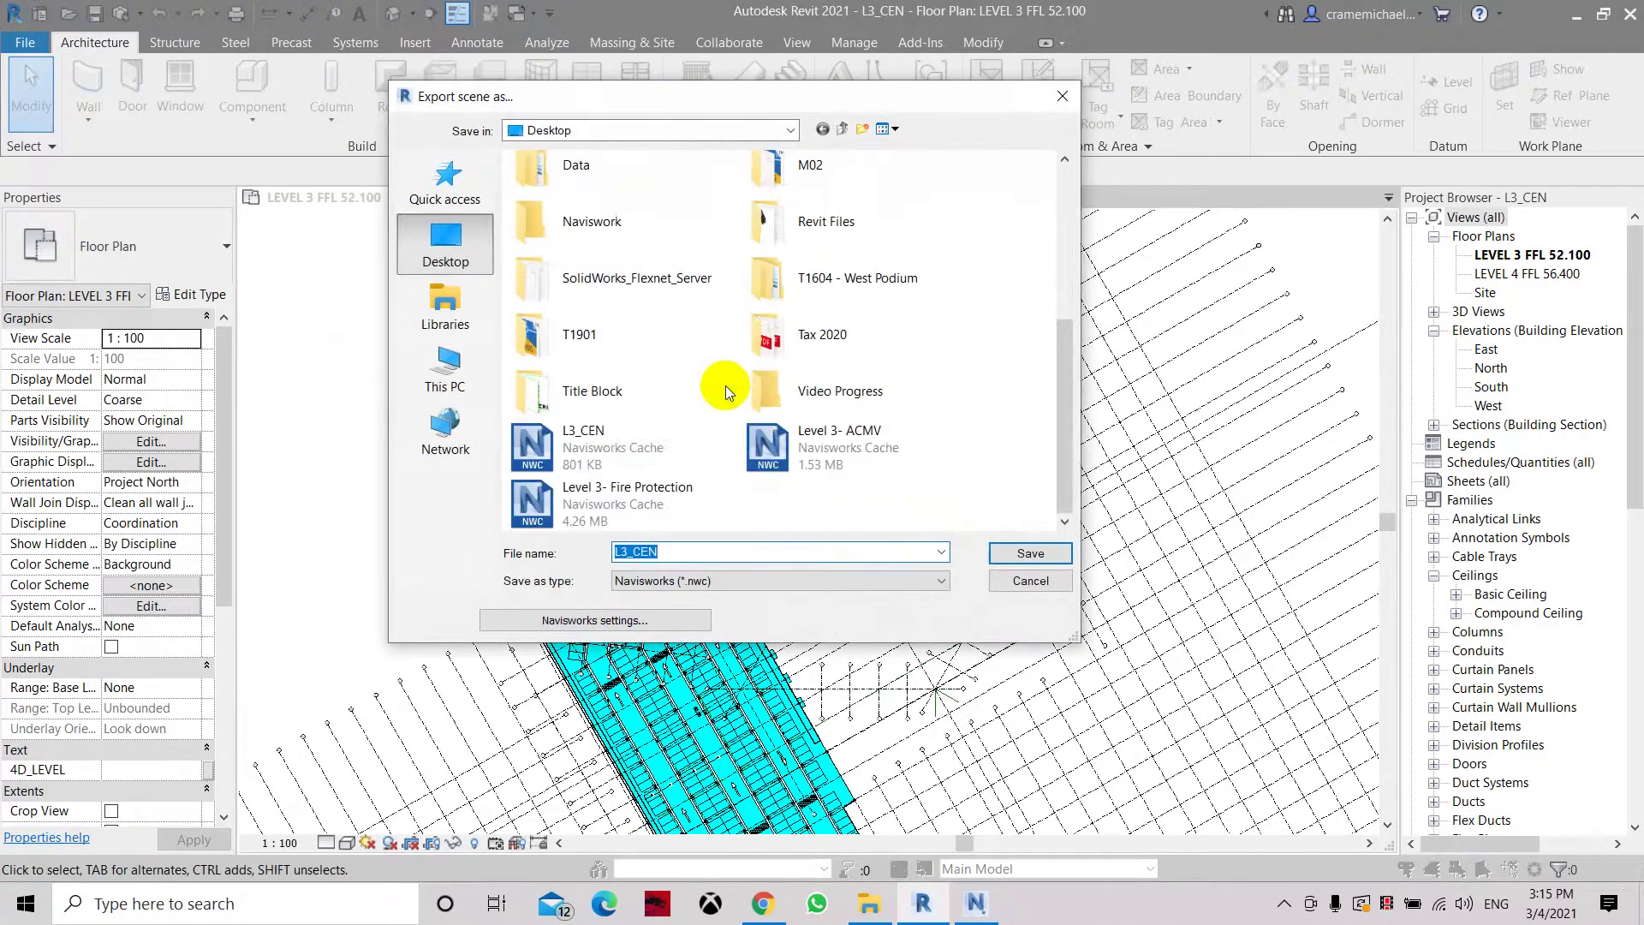
left_click(590, 451)
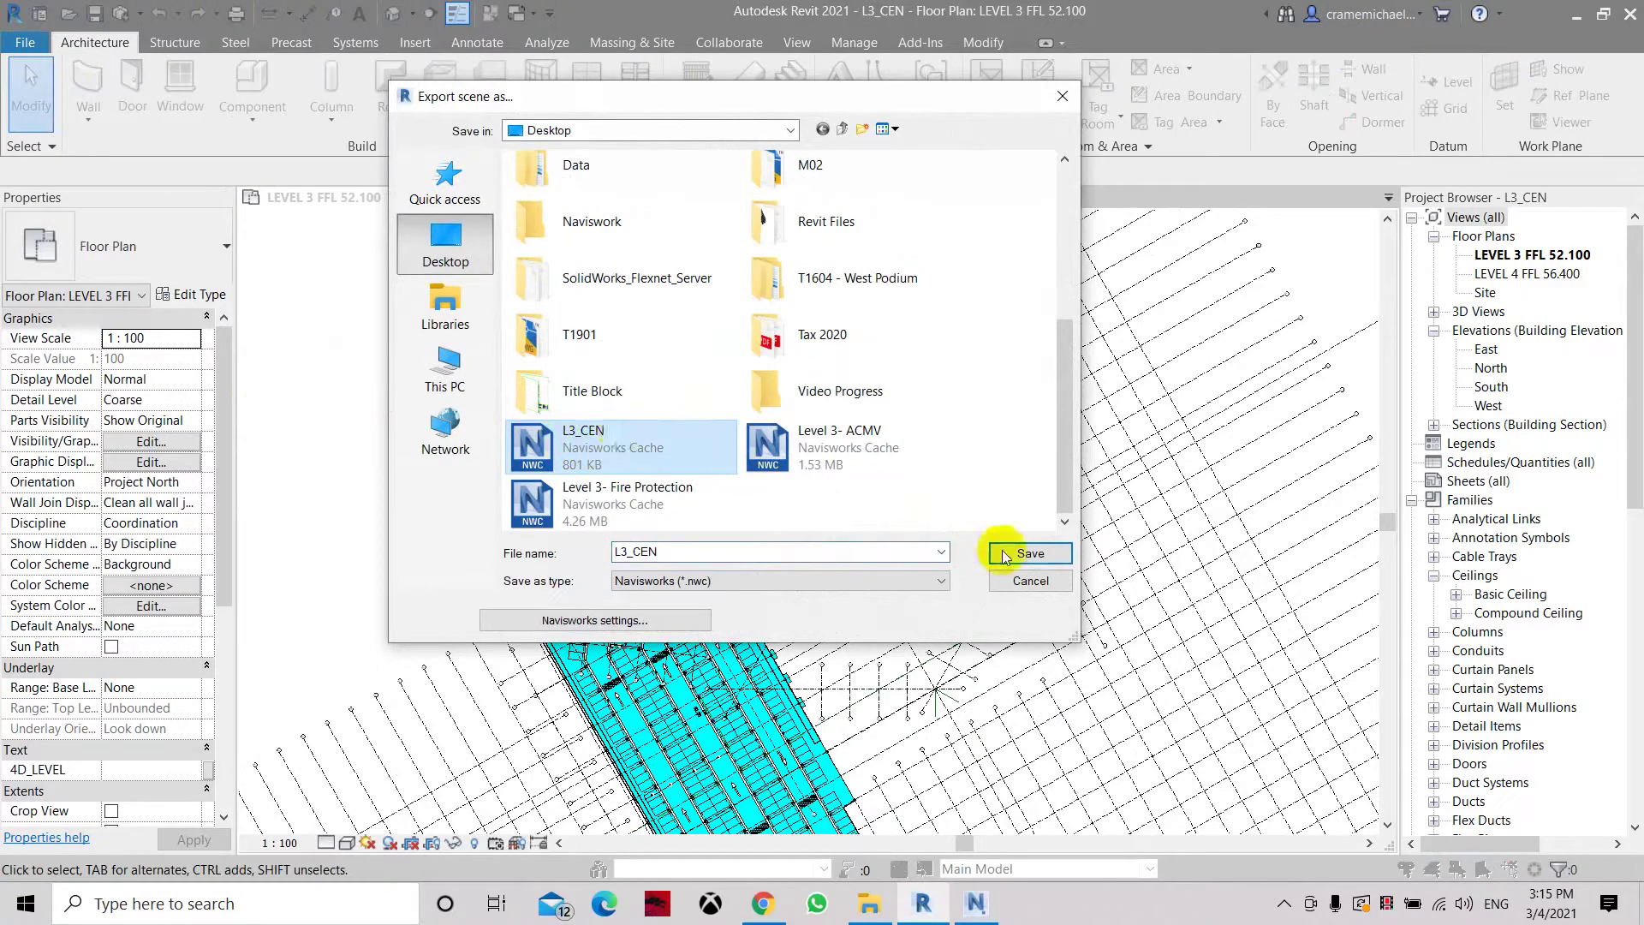
left_click(760, 582)
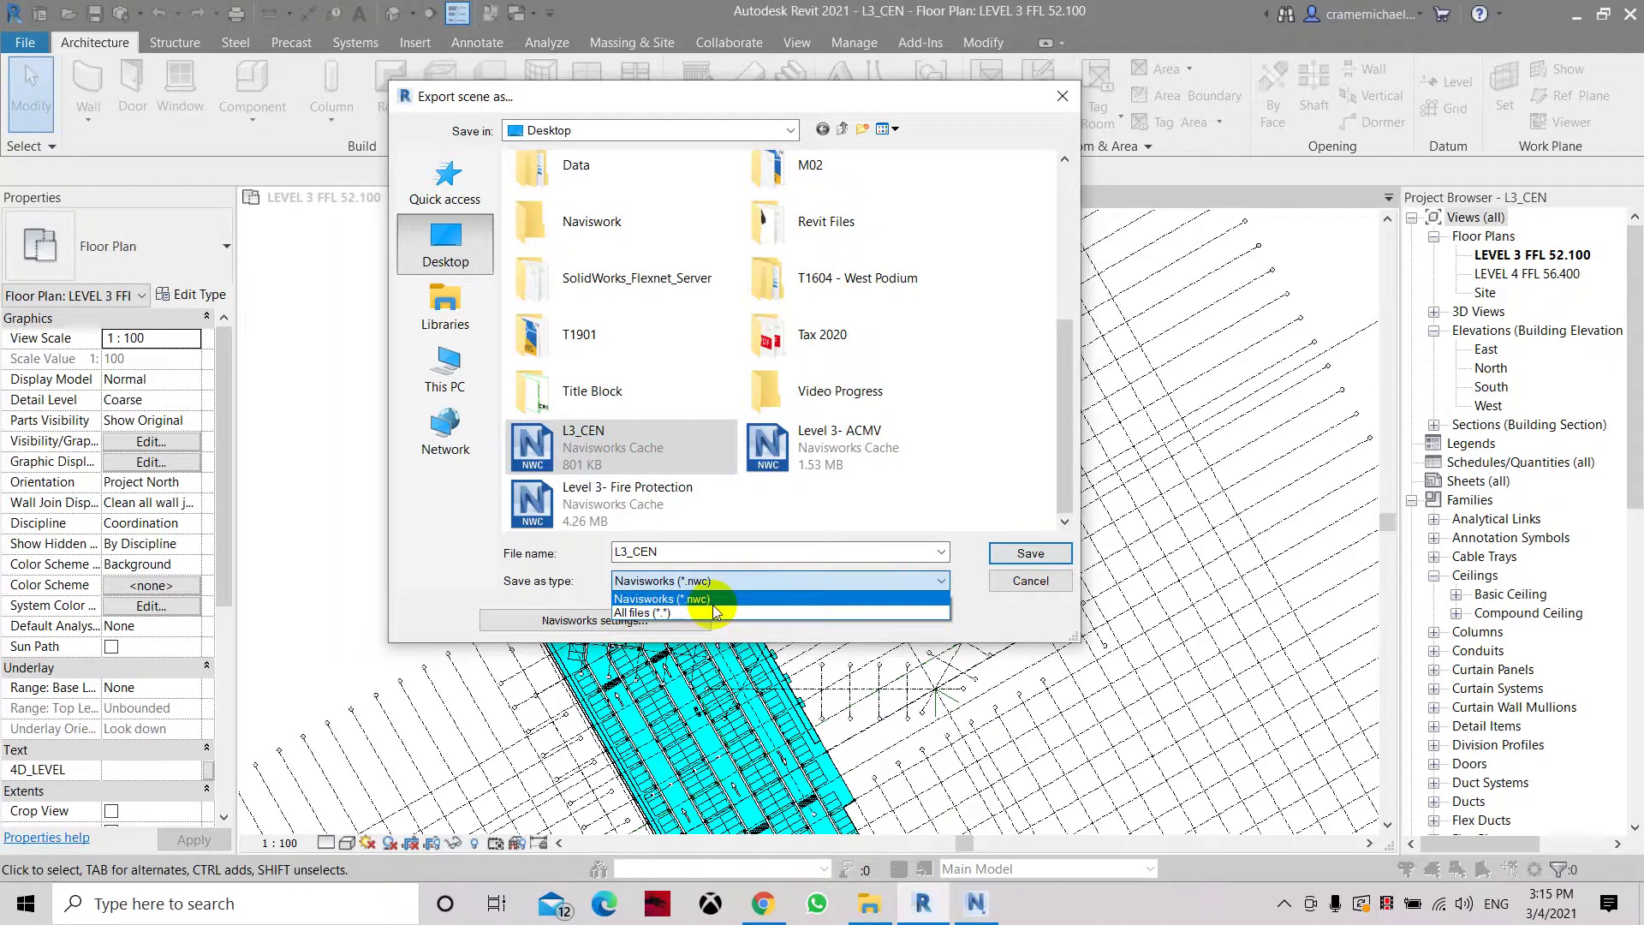
left_click(768, 600)
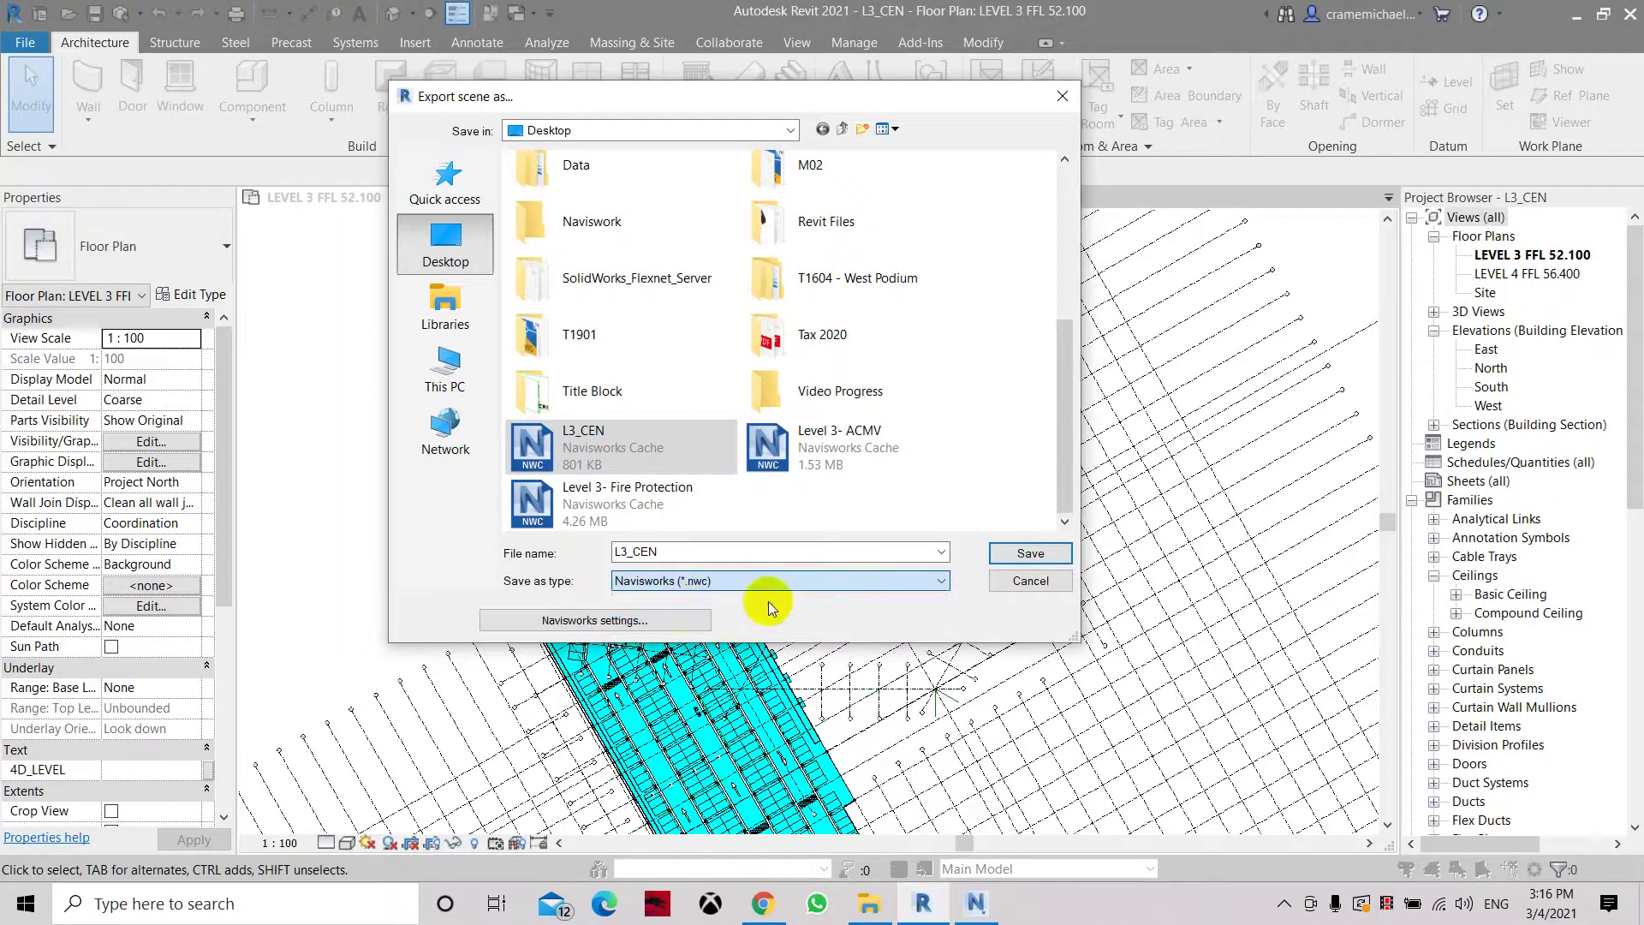
left_click(1032, 554)
left_click(889, 466)
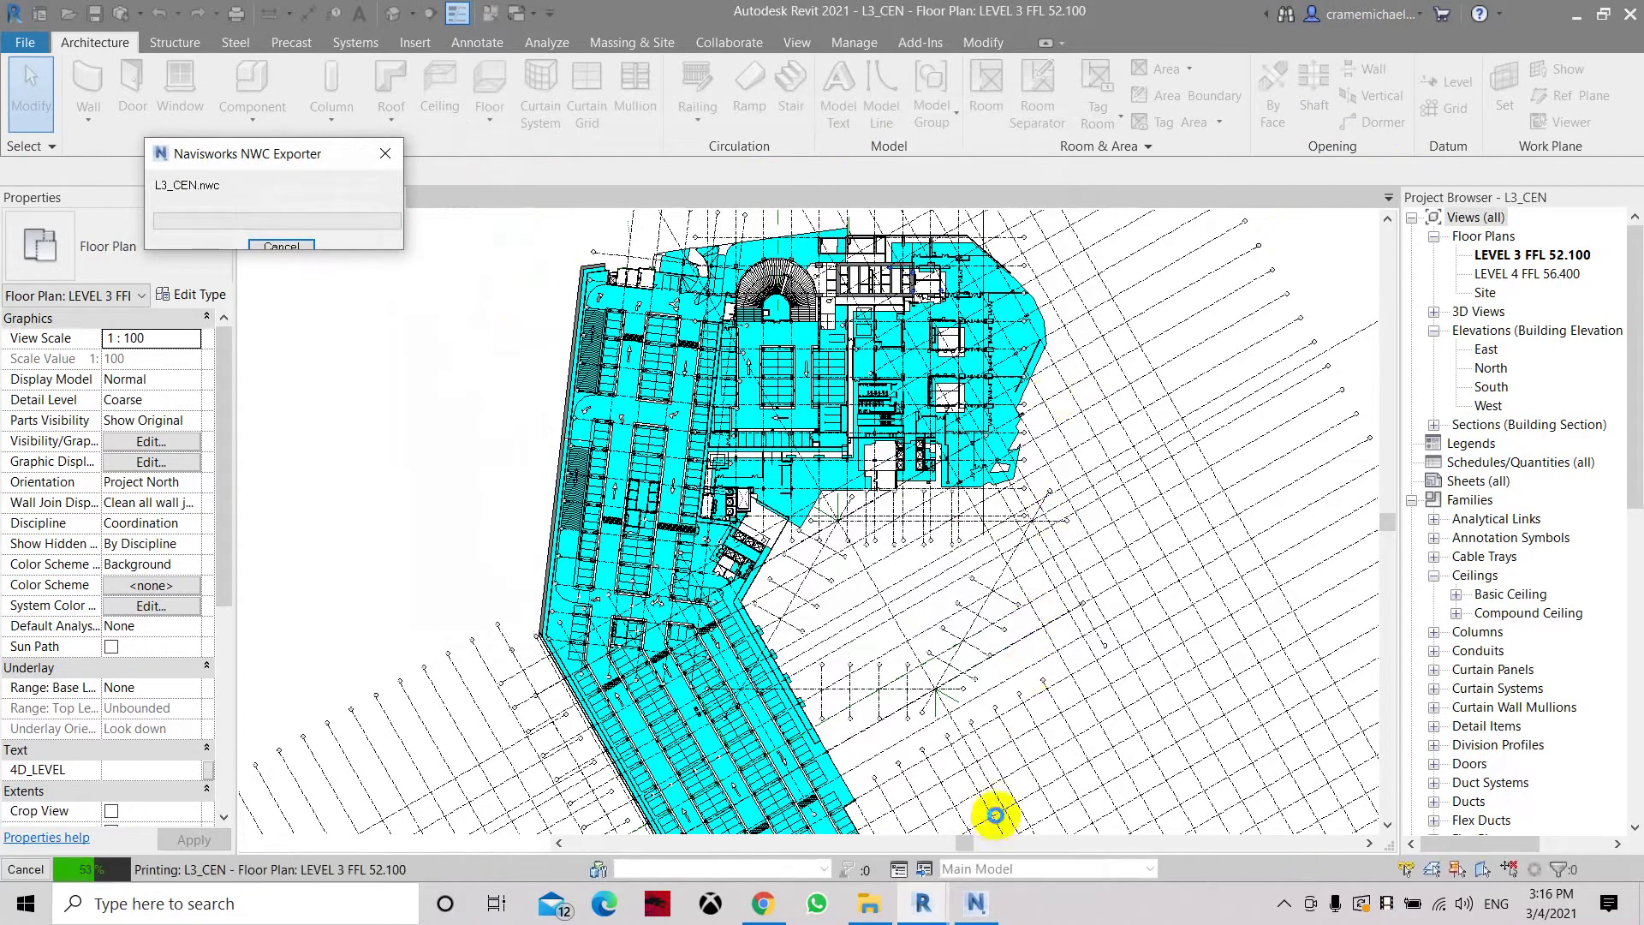
Bring the Navisworks window forward from its taskbar jump list while the L3_CEN.nwc export runs.
right_click(976, 895)
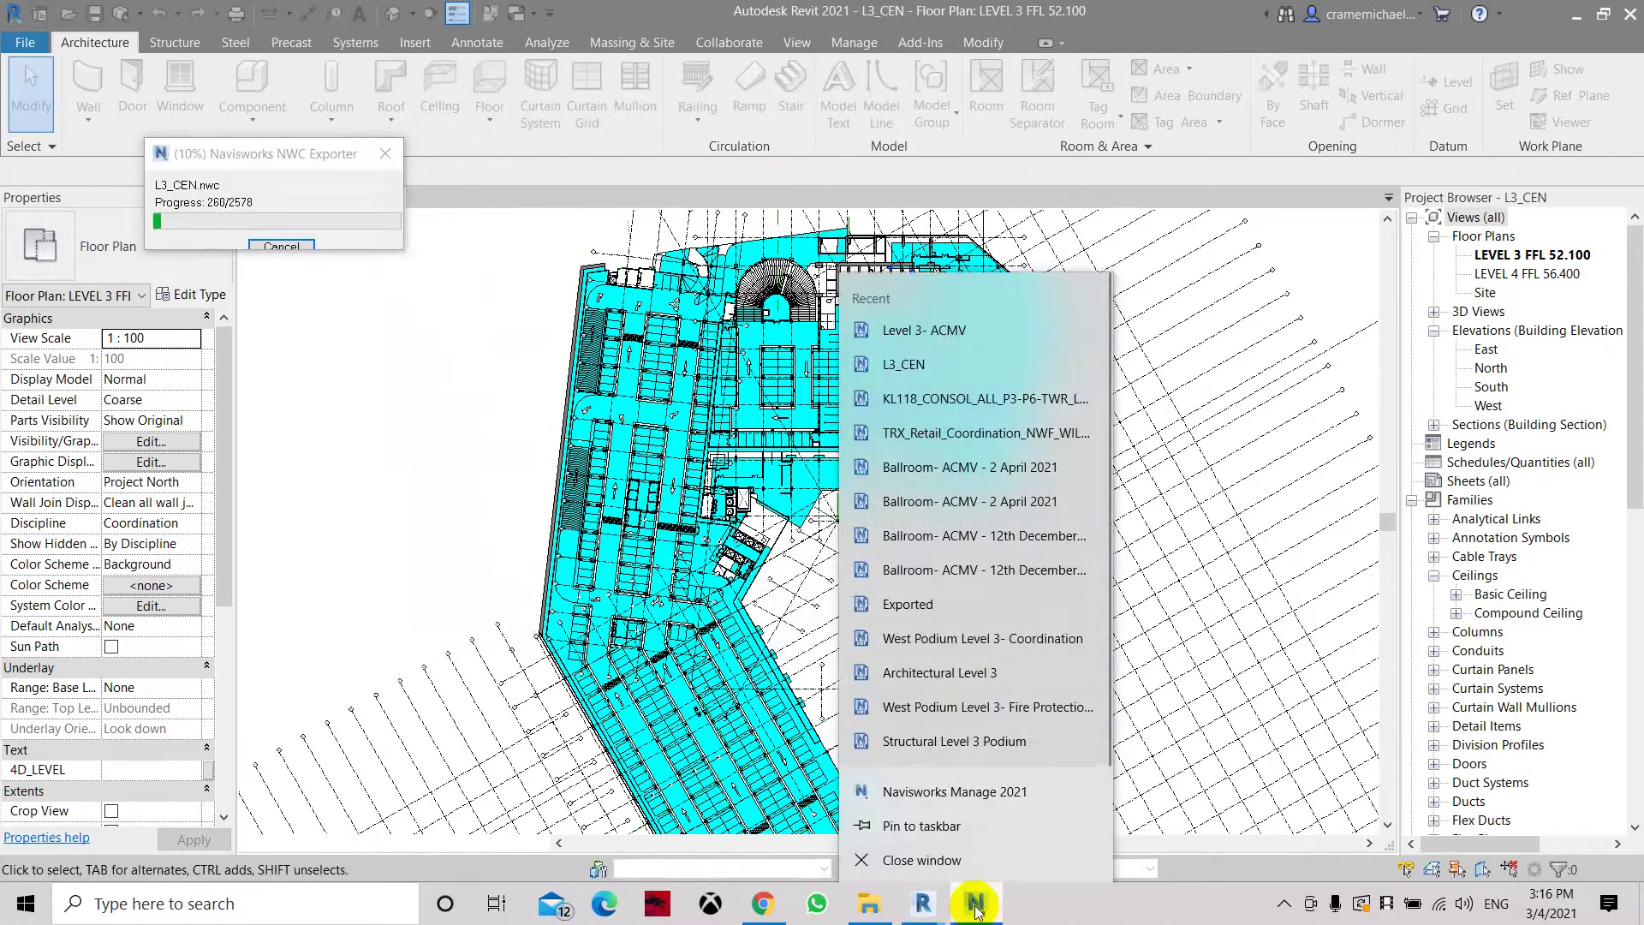
left_click(976, 899)
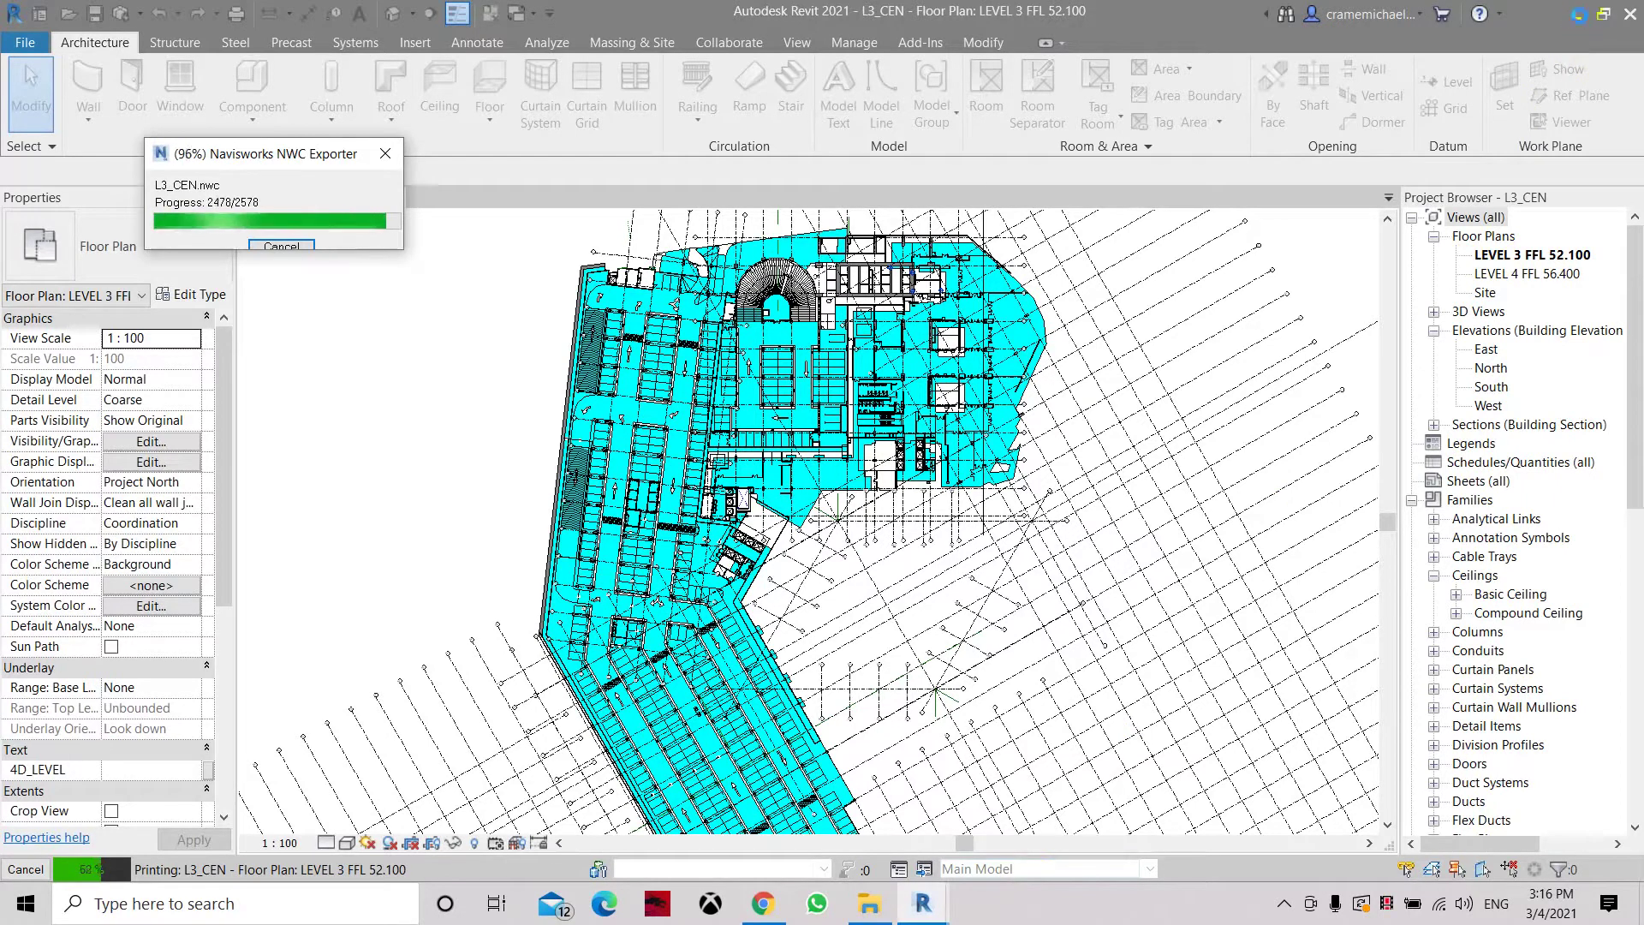
mouse_move(922, 906)
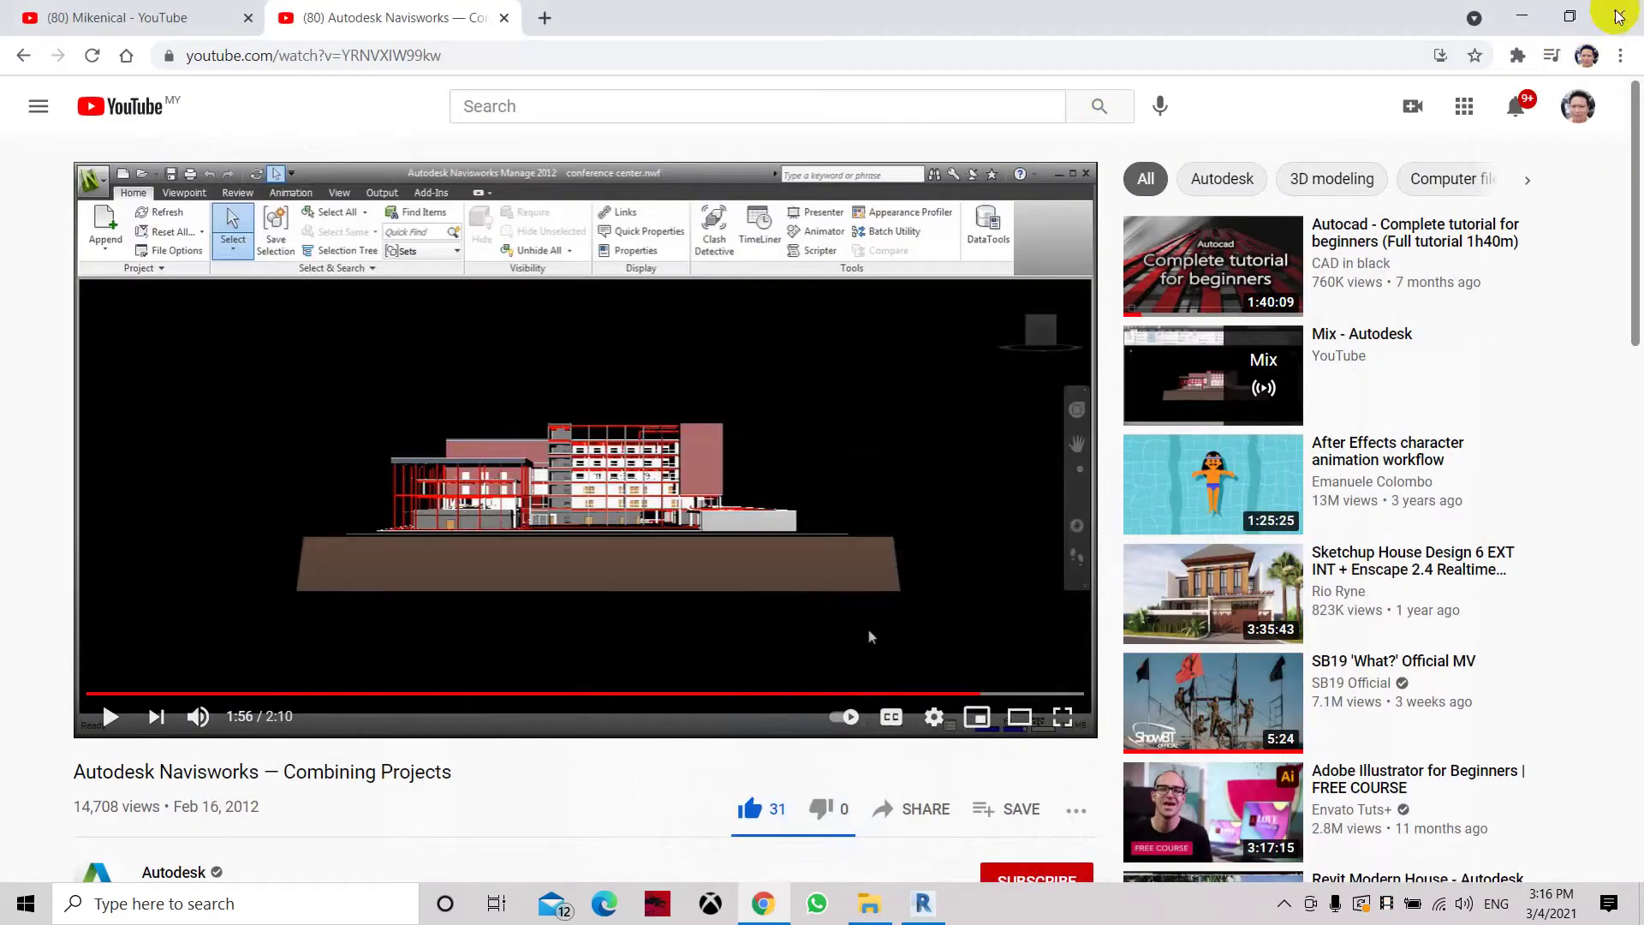
Minimise Chrome, launch Navisworks Manage 2021 from its desktop shortcut, and restore the Revit window.
left_click(1619, 15)
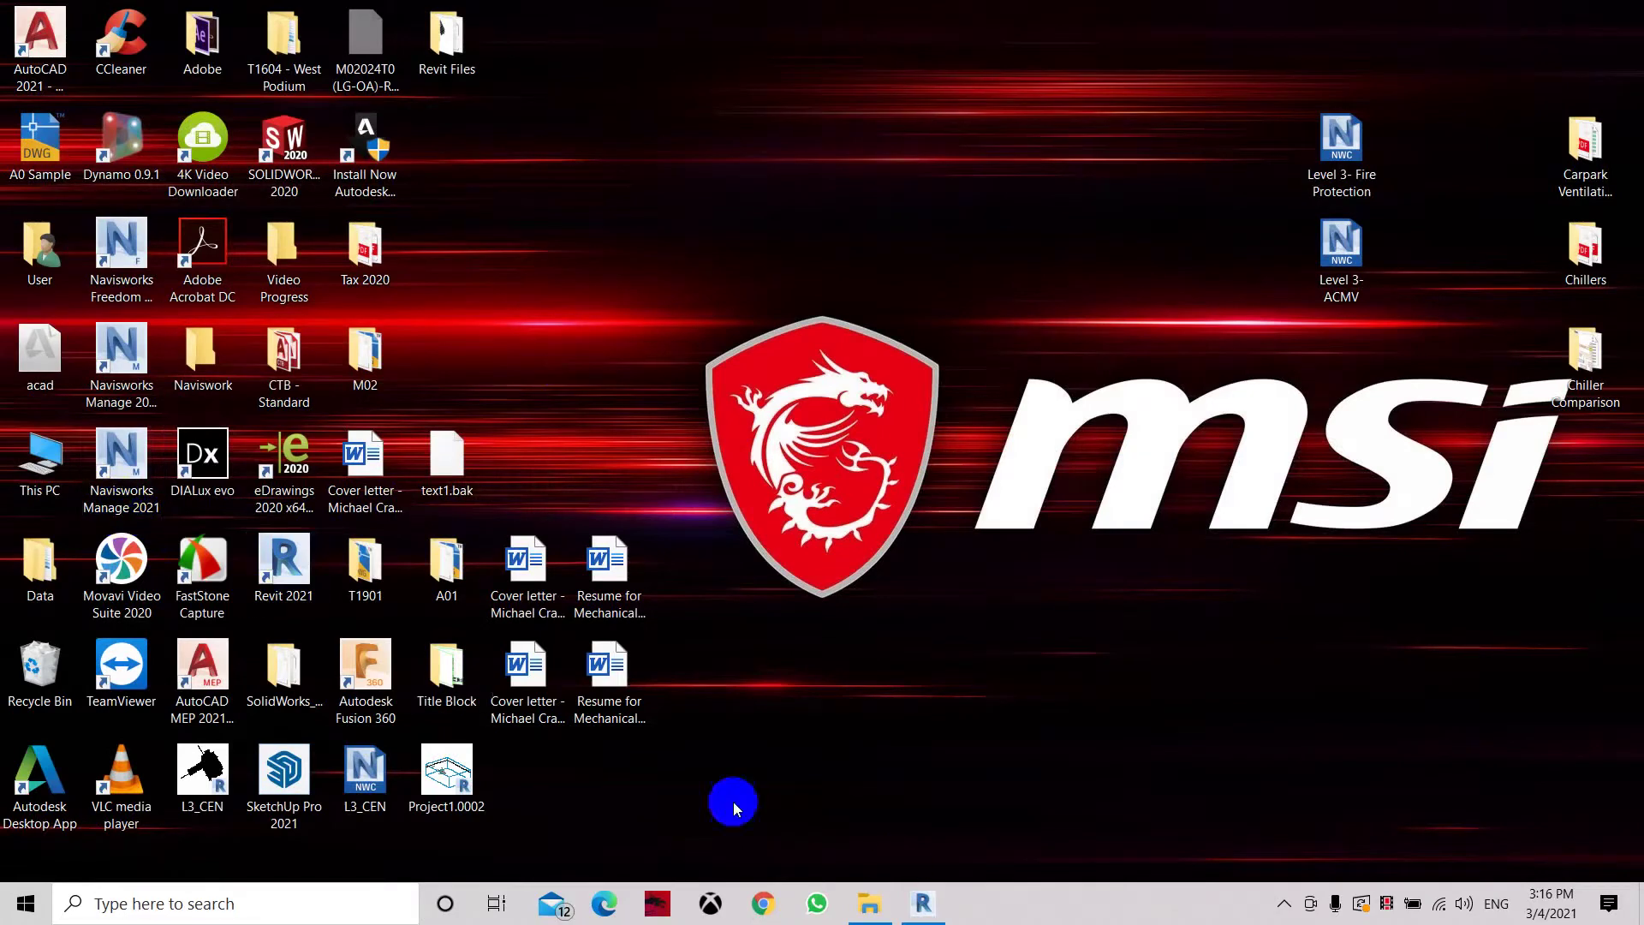
left_click(141, 471)
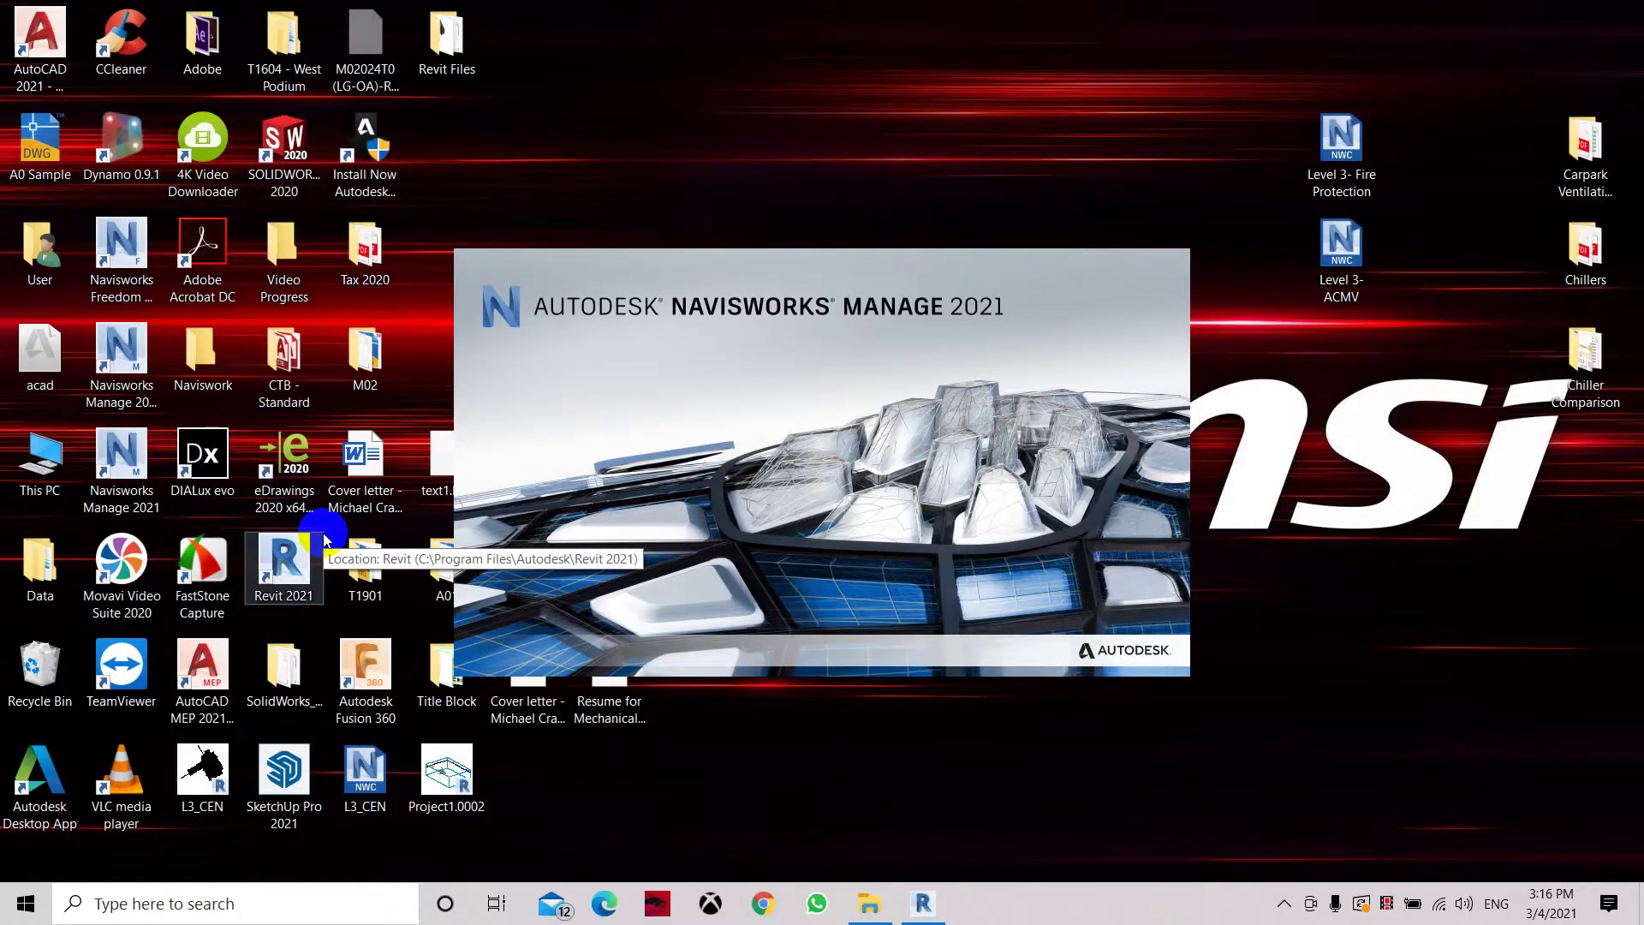
left_click(923, 903)
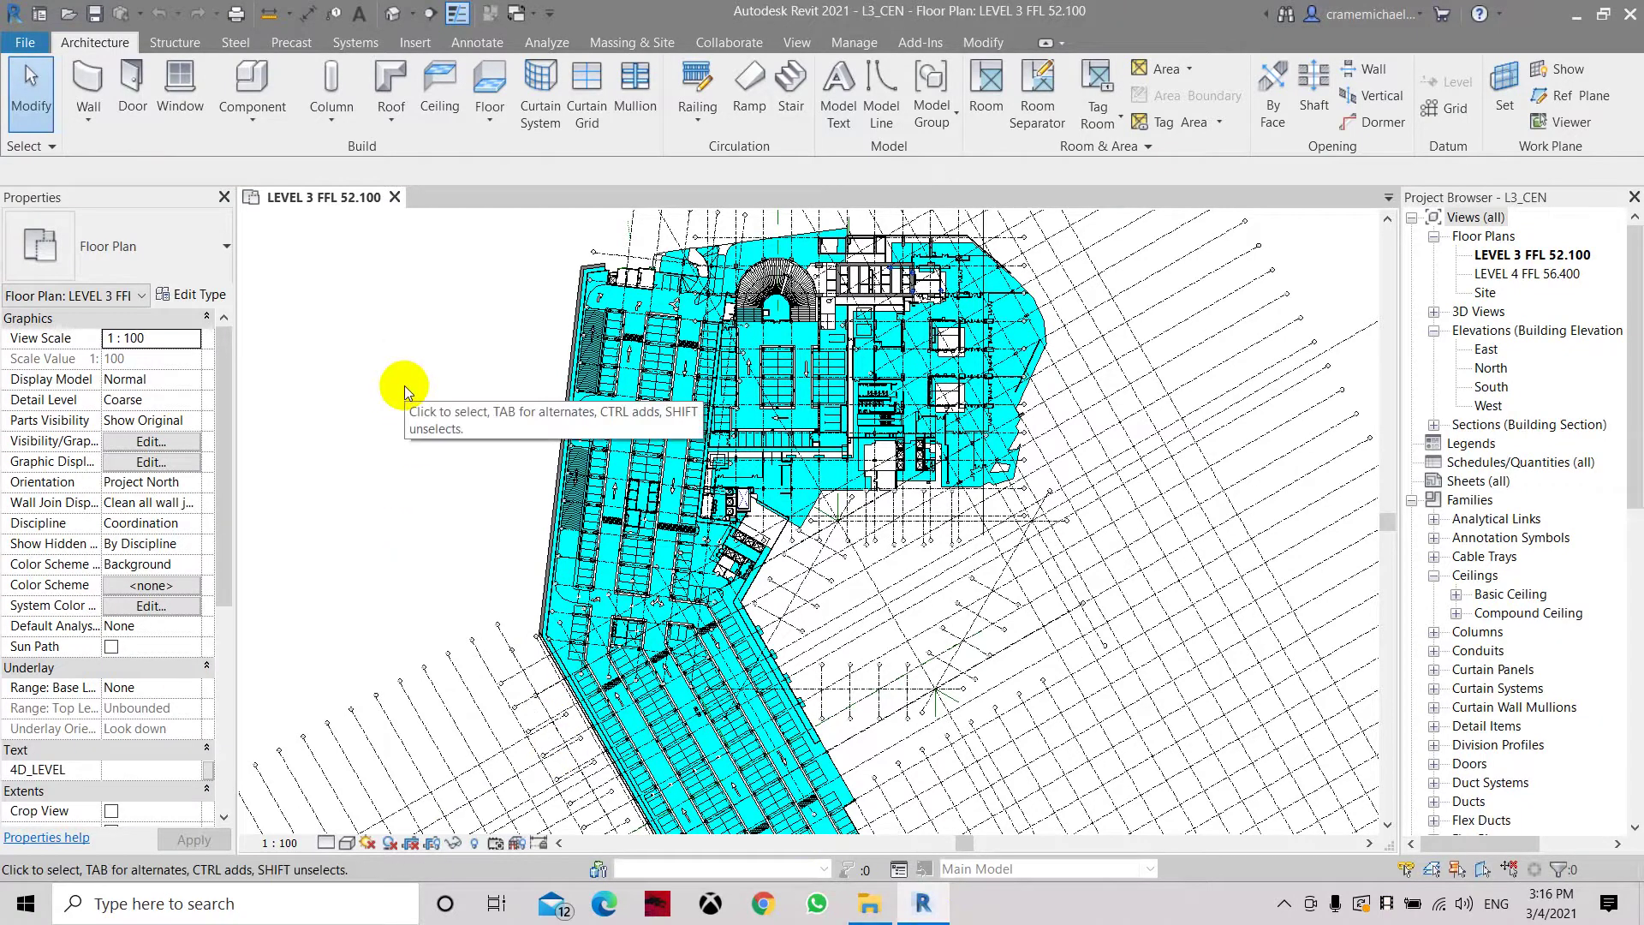
Show Revit's default 3D view of L3_CEN, orbit and zoom it, then switch to Navisworks.
left_click(387, 15)
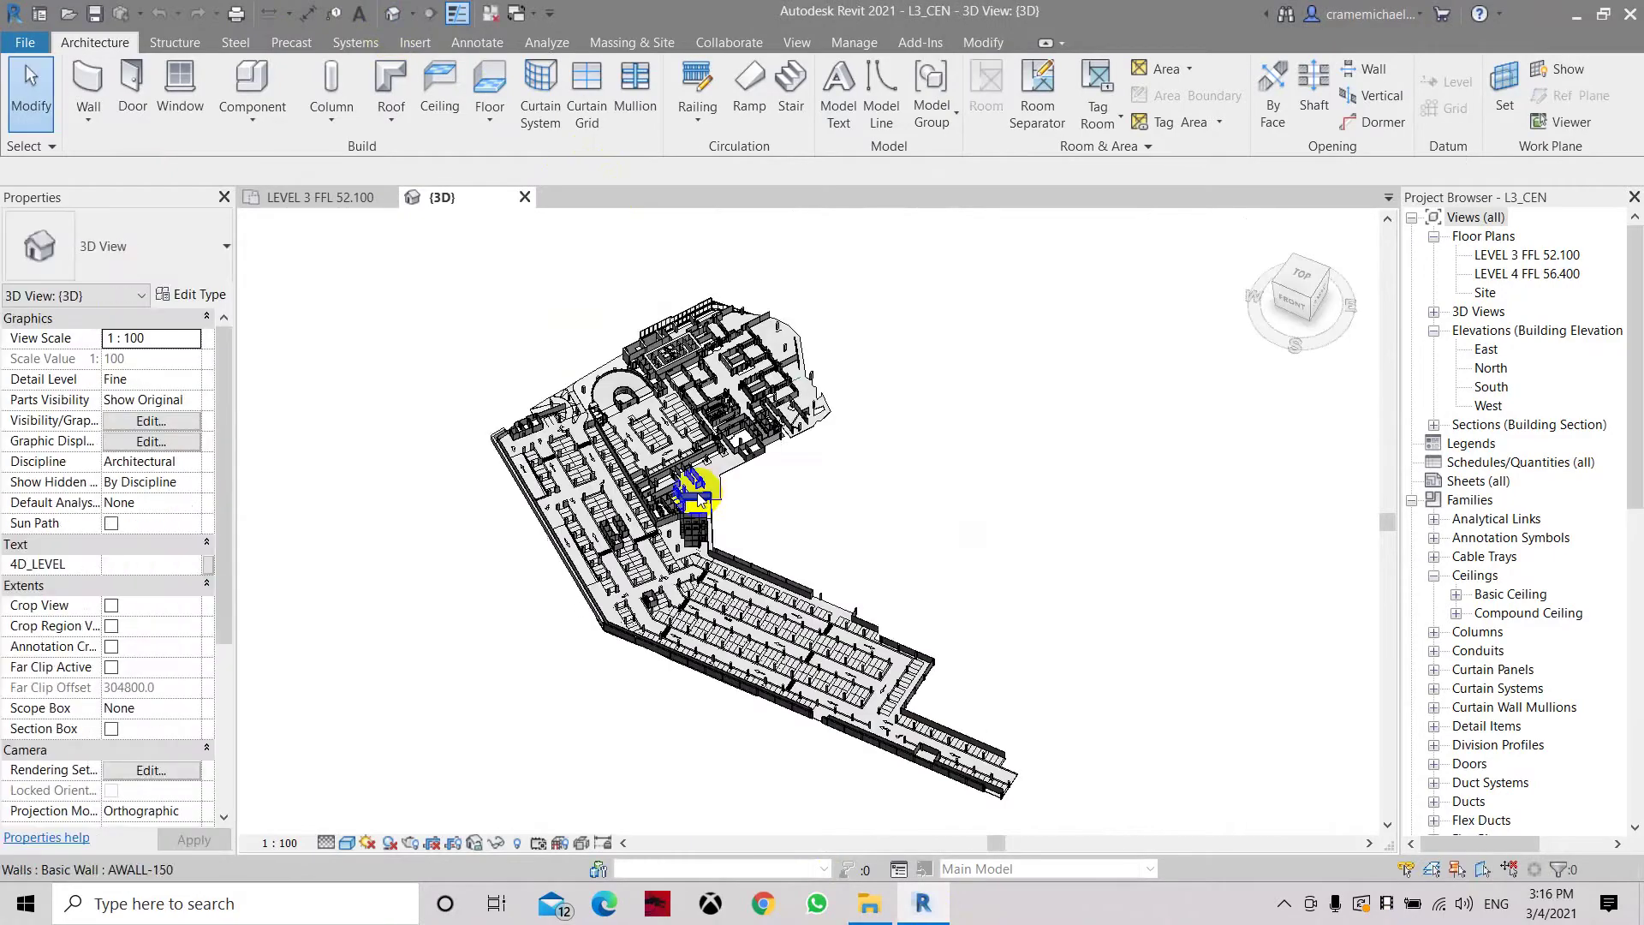
left_click_drag(1292, 288, 1296, 321)
scroll(734, 624, "up", 5)
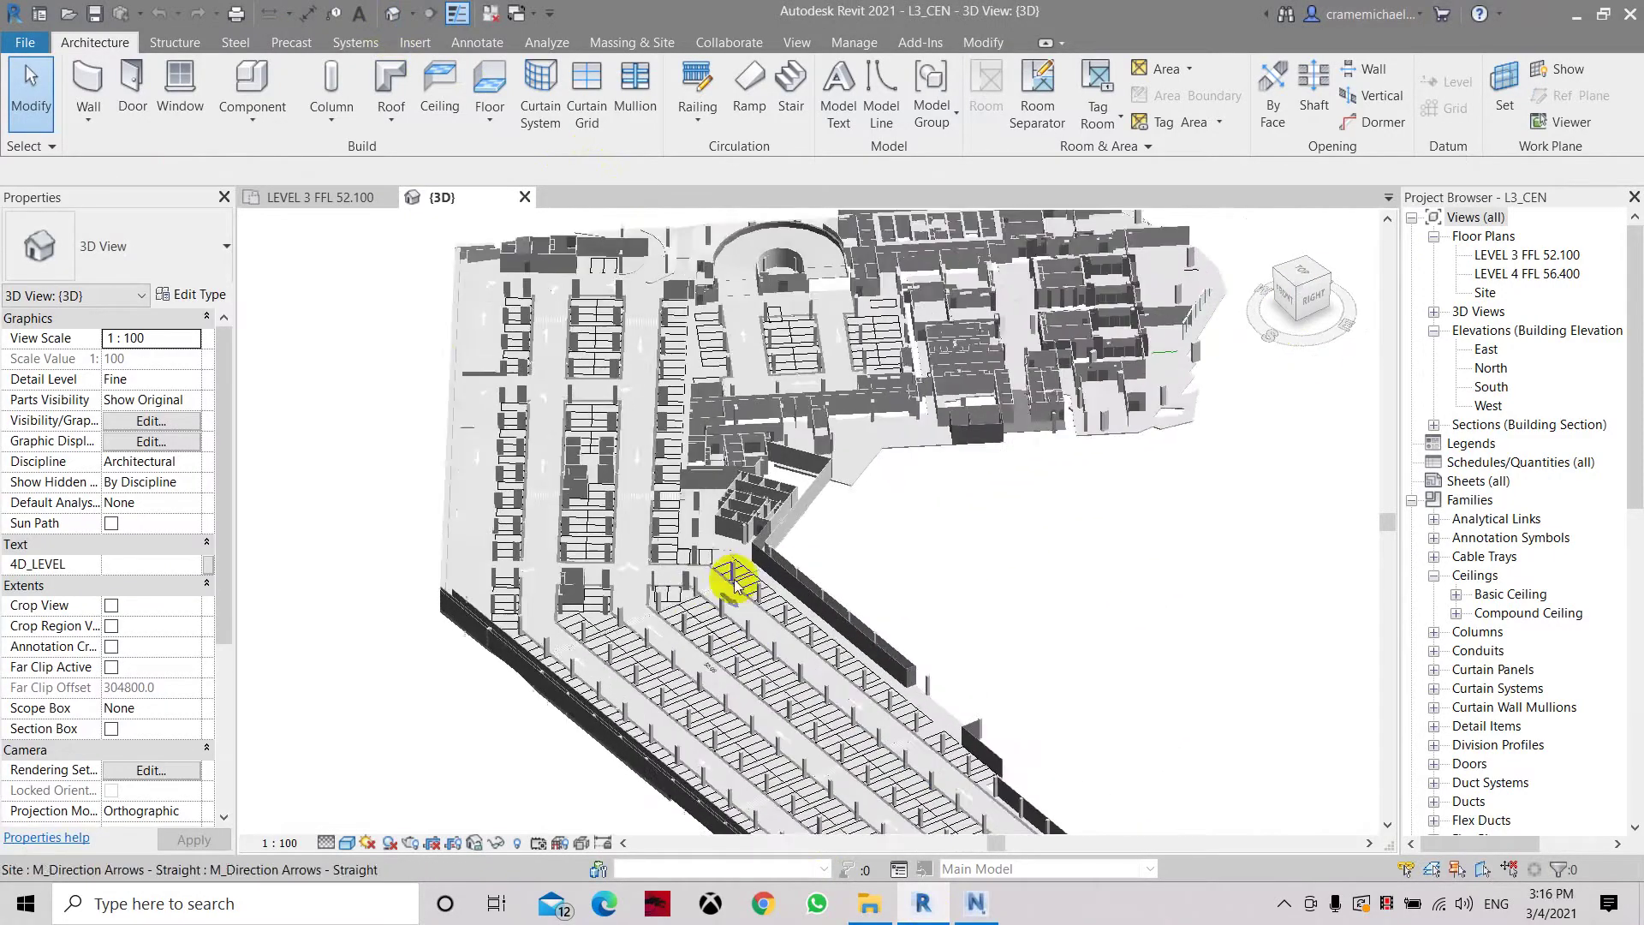
scroll(977, 358, "down", 5)
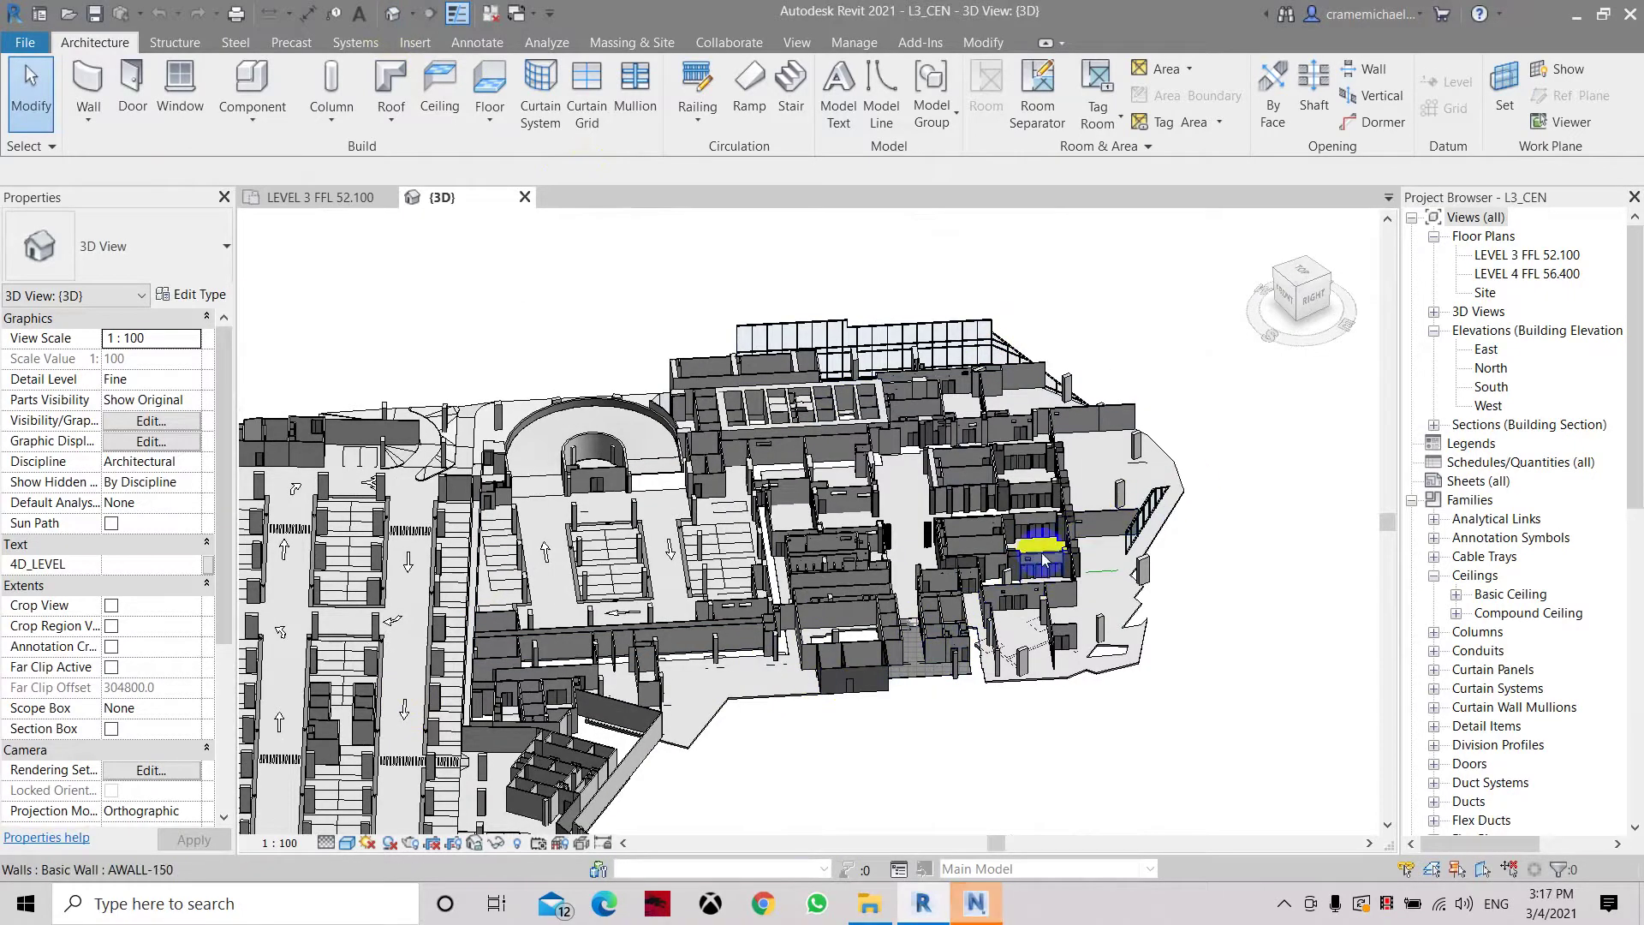
left_click_drag(1309, 309, 1290, 294)
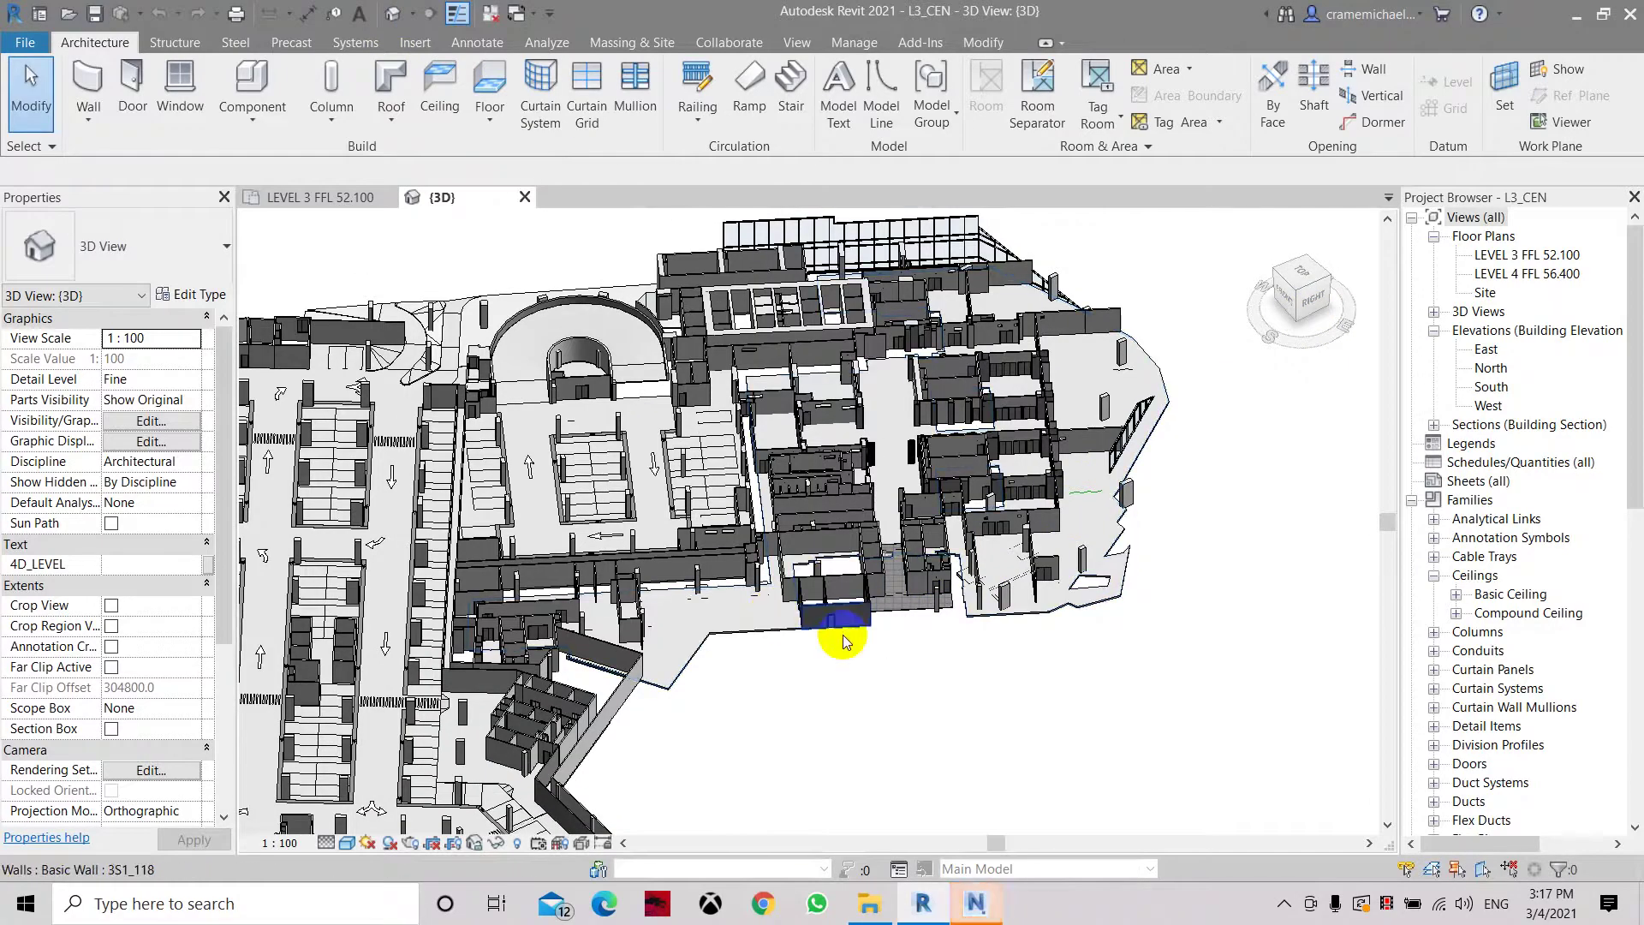
left_click(977, 904)
left_click(677, 479)
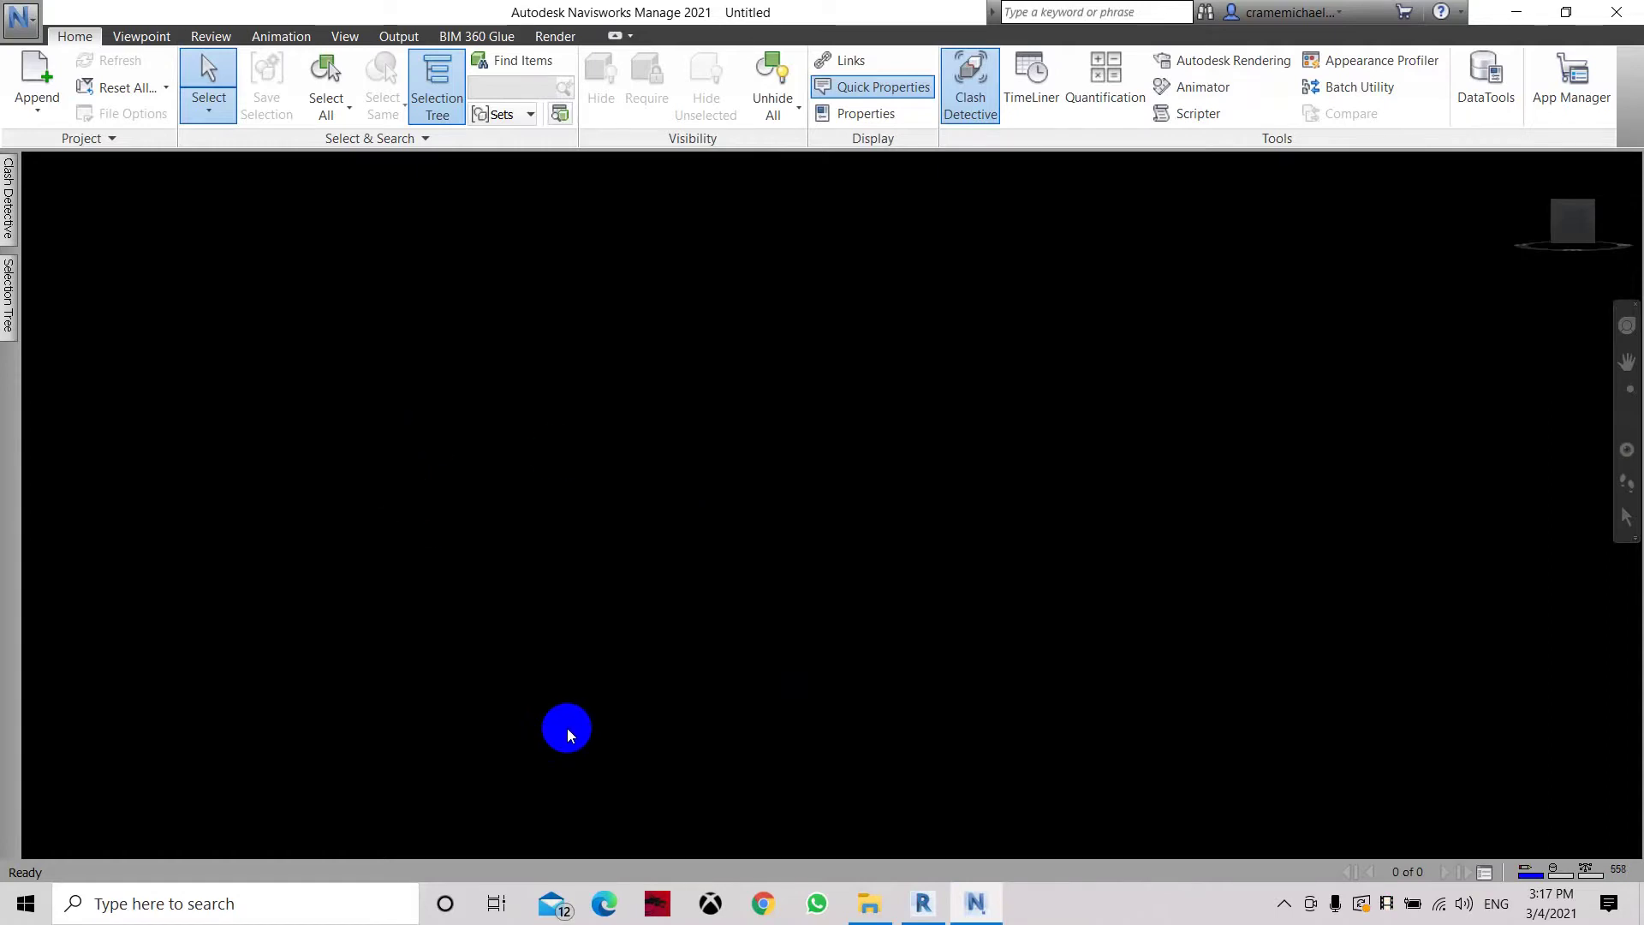
Open the L3_CEN.nwc cache from the Desktop through the application menu's Open command.
left_click(28, 38)
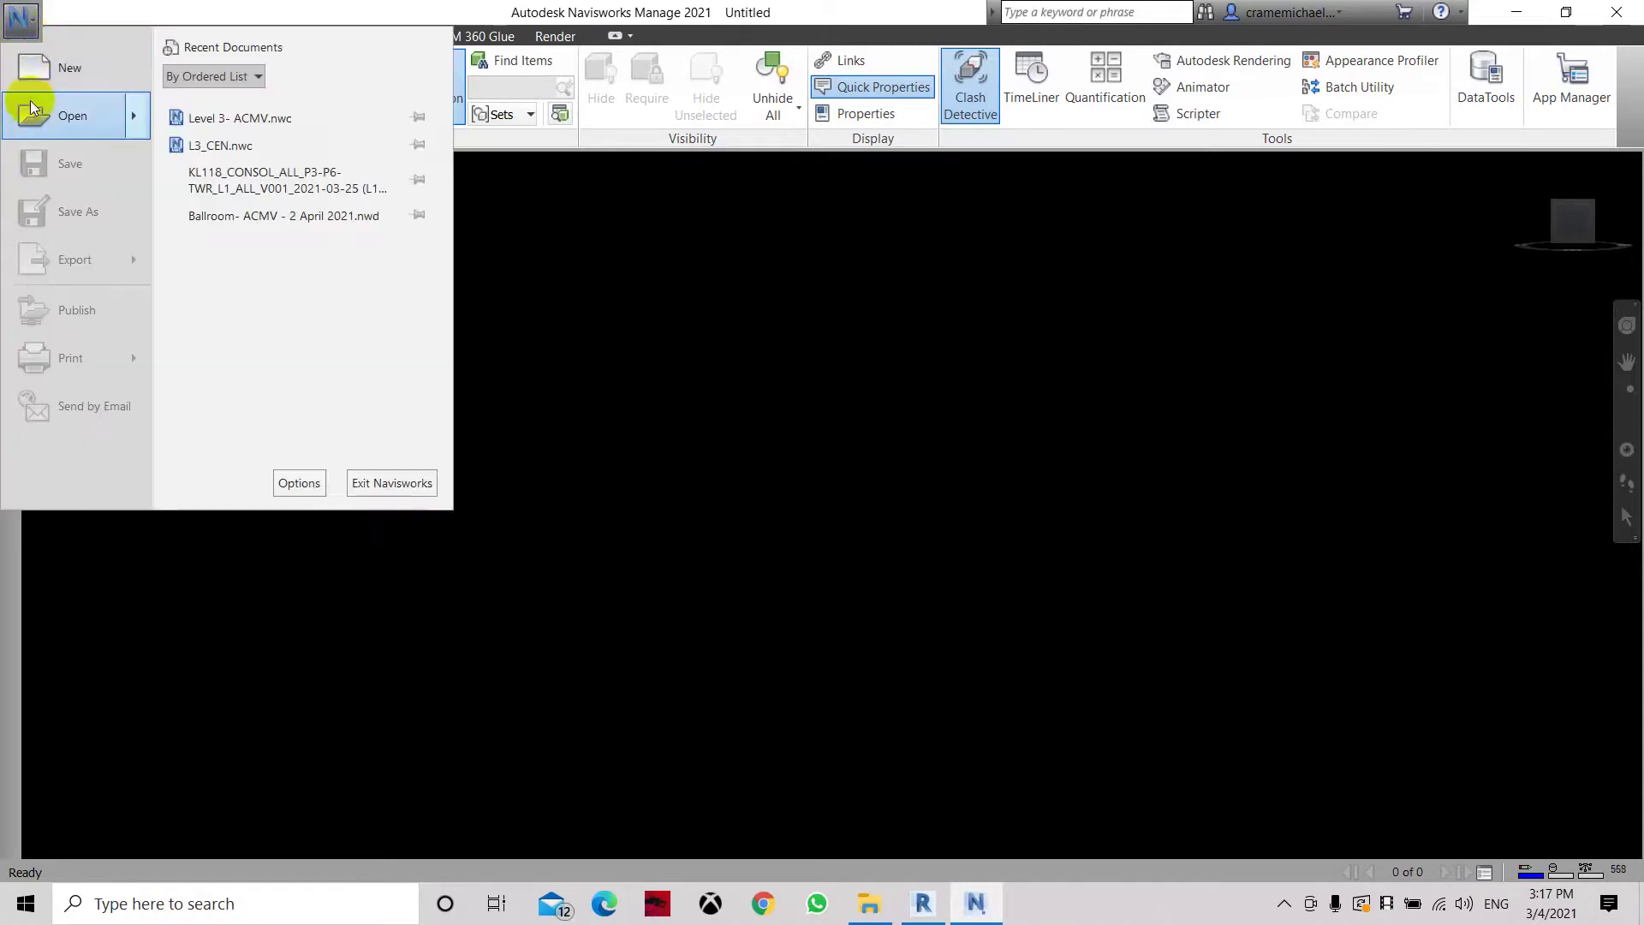
mouse_move(44, 131)
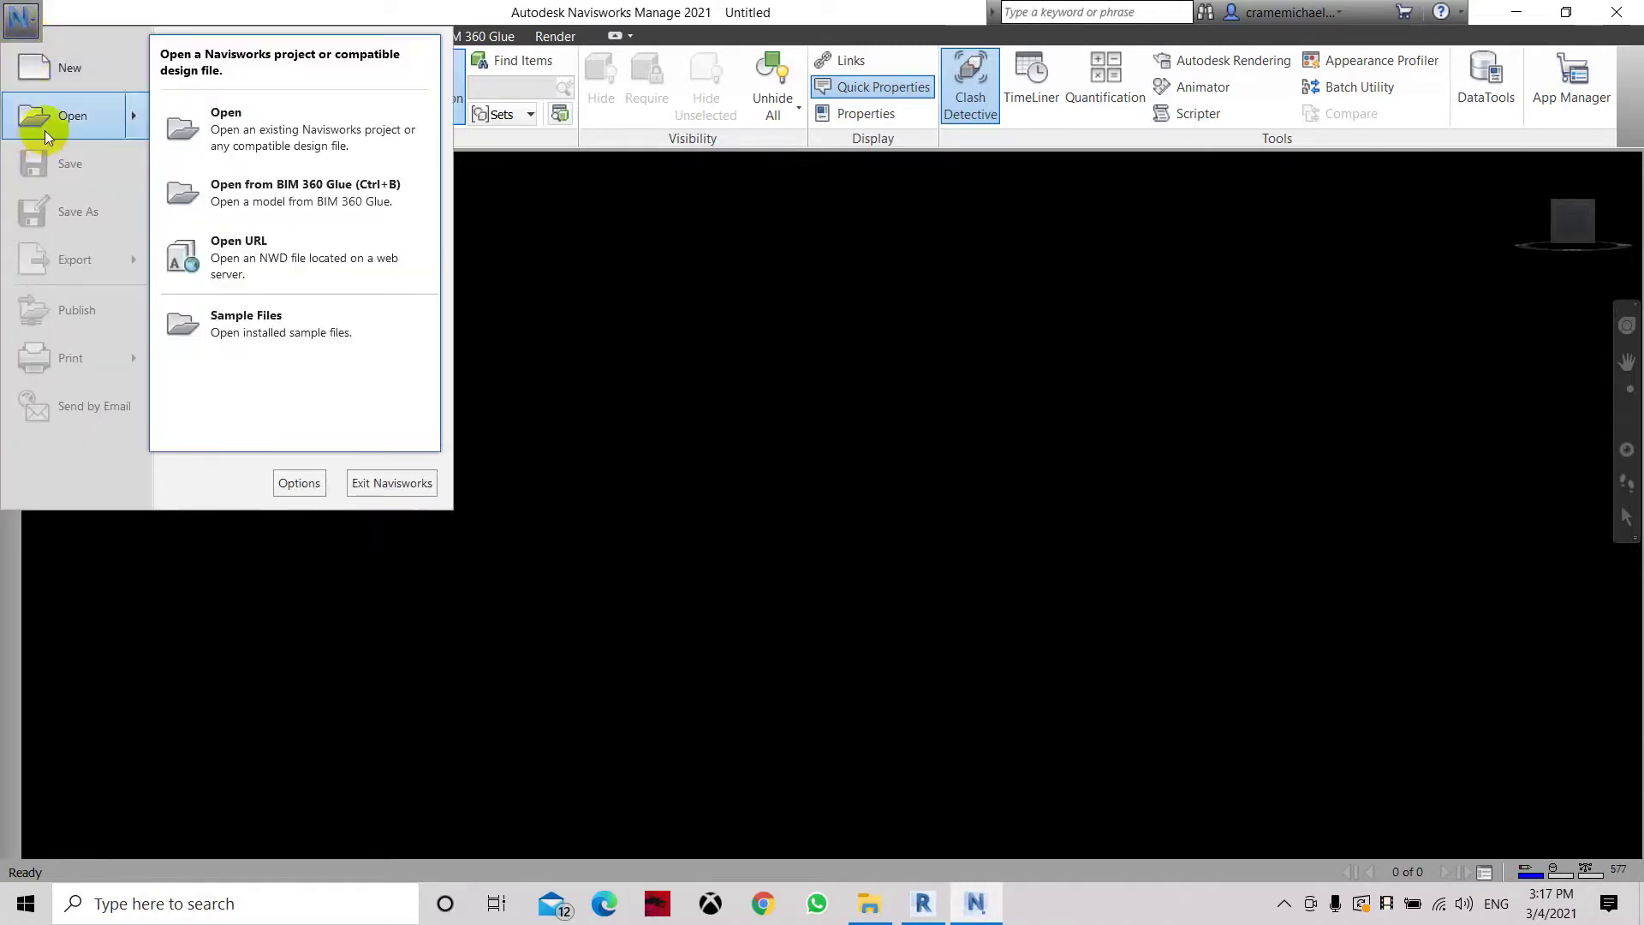
left_click(289, 147)
scroll(762, 430, "down", 3)
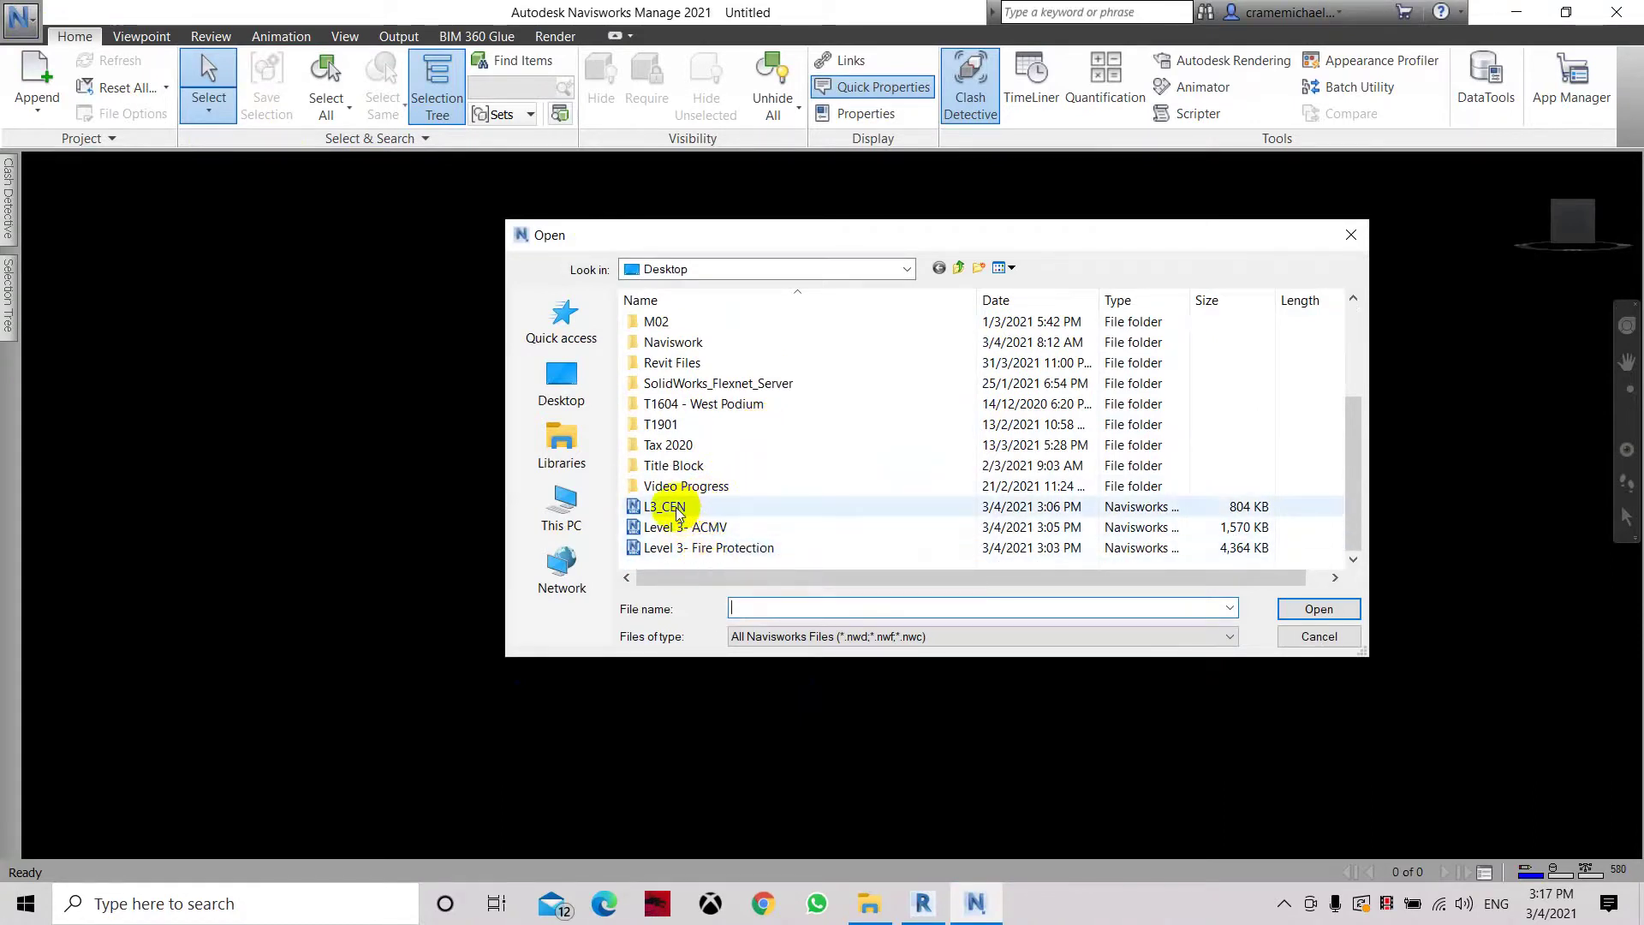
left_click(676, 512)
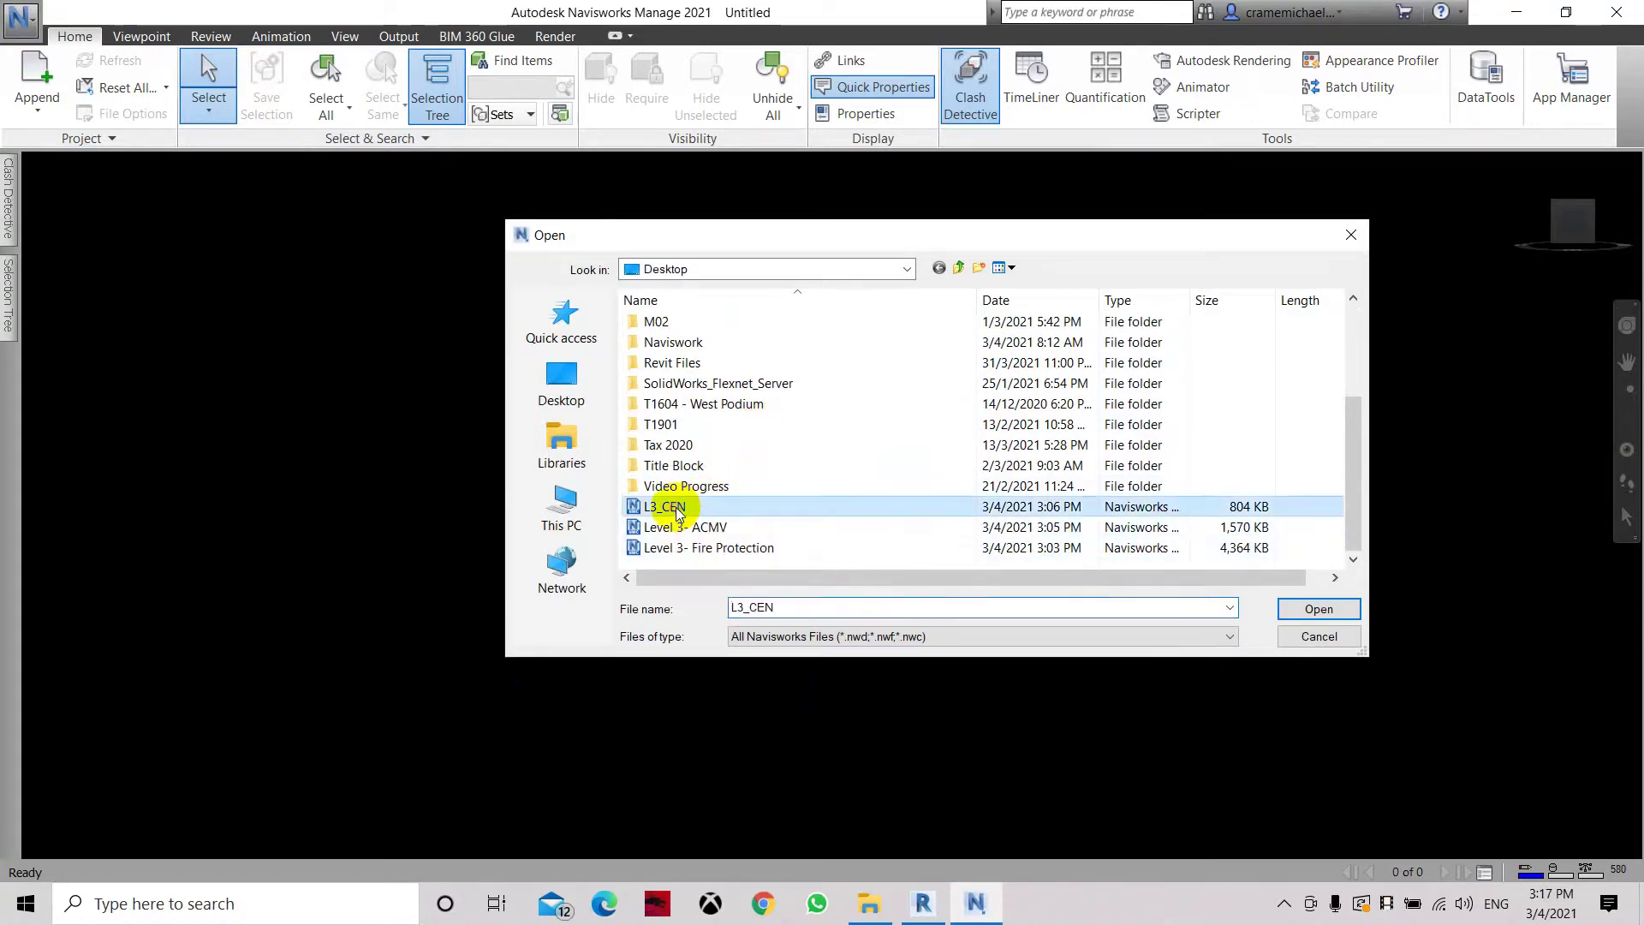
left_click(1319, 609)
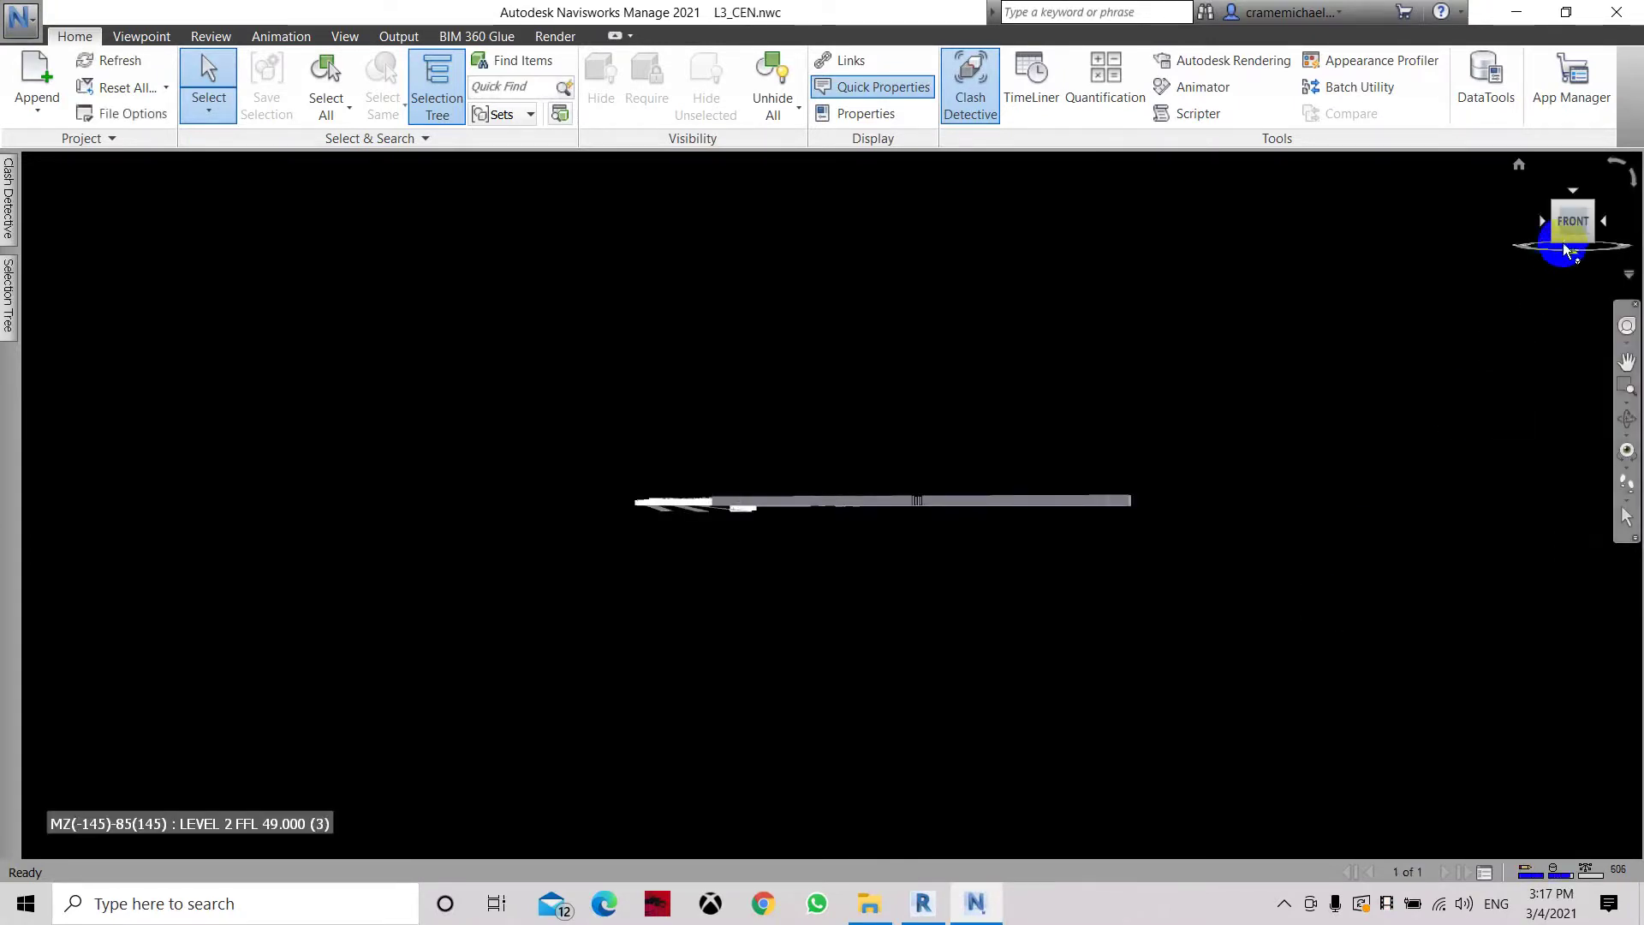
left_click_drag(1568, 244, 1124, 332)
scroll(851, 543, "up", 6)
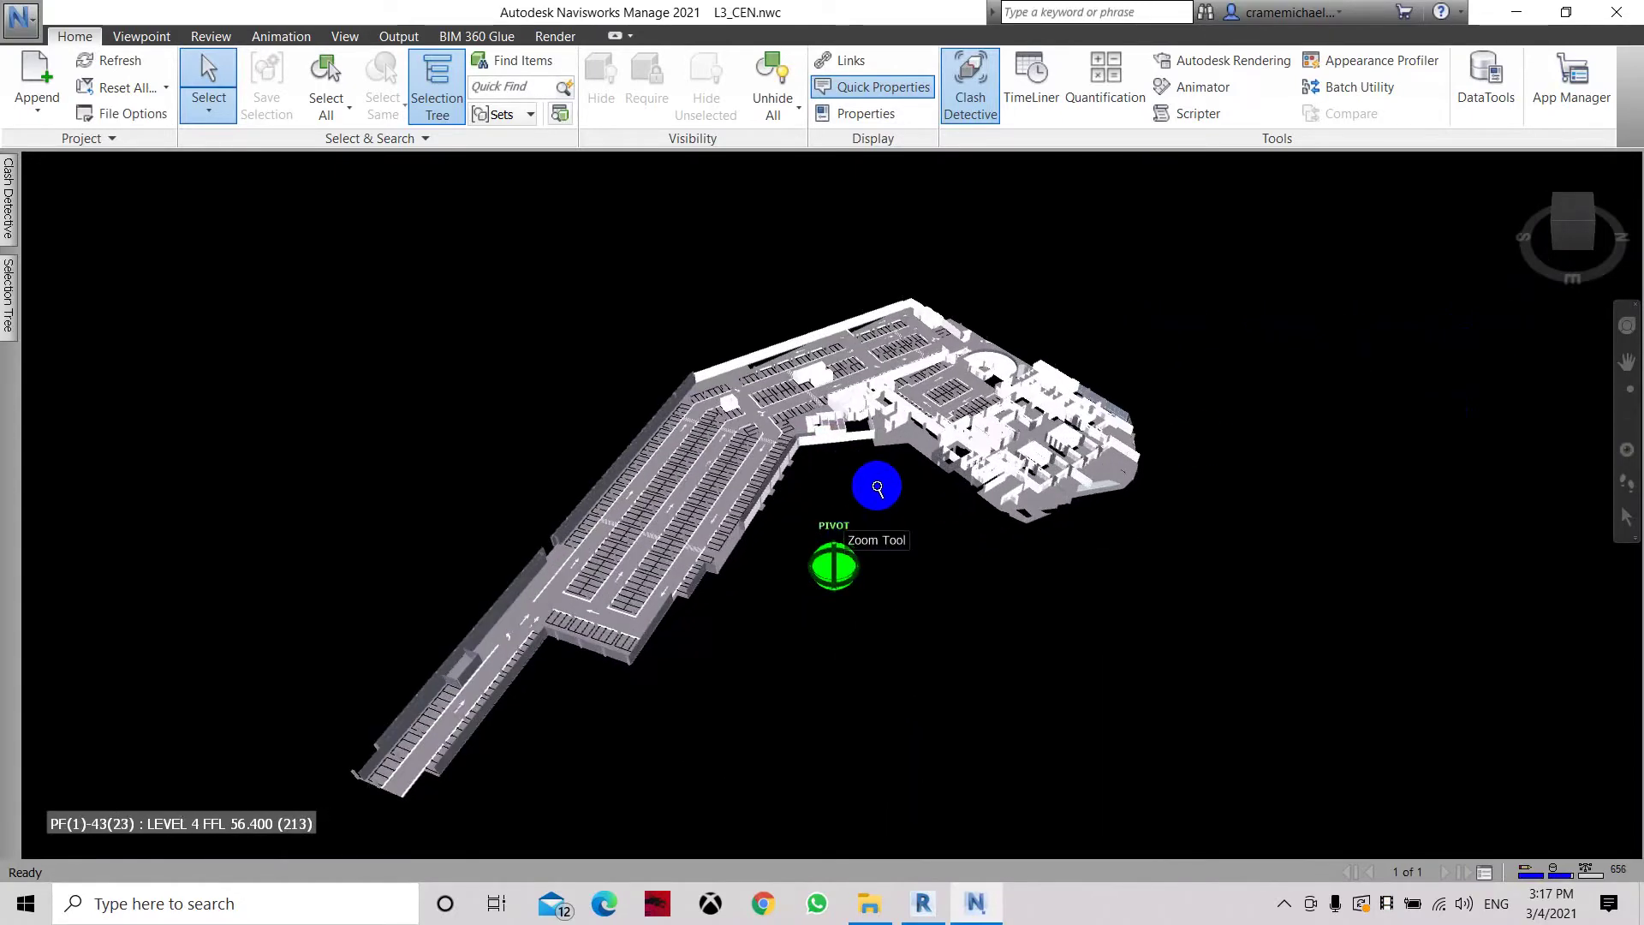
scroll(883, 469, "up", 4)
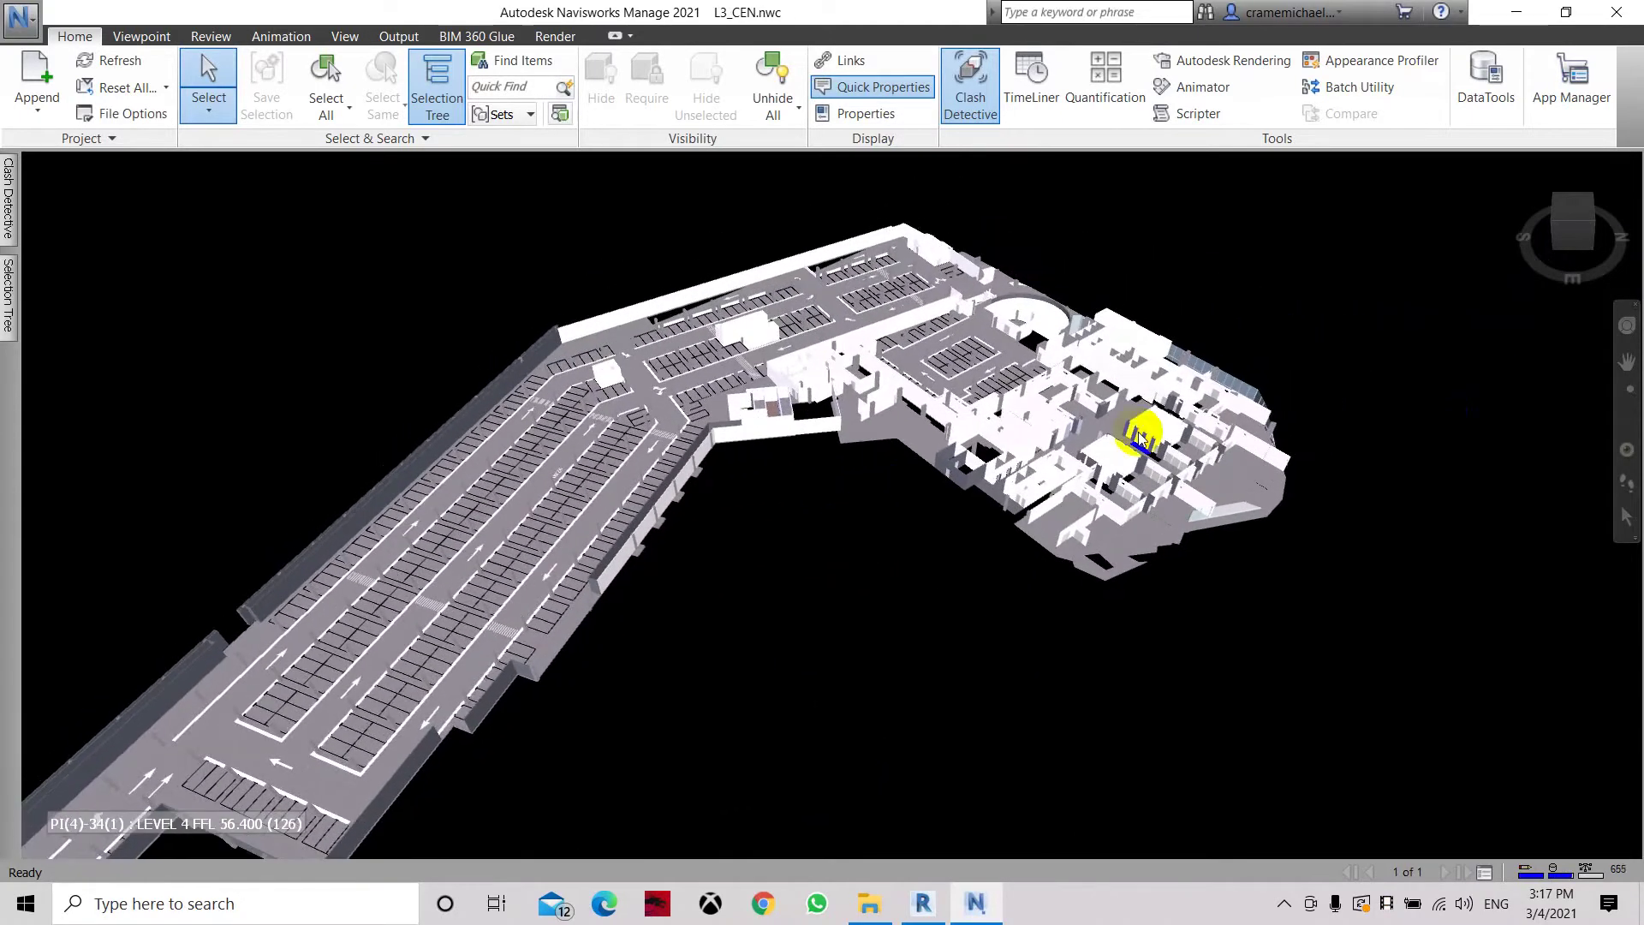
scroll(771, 649, "up", 2)
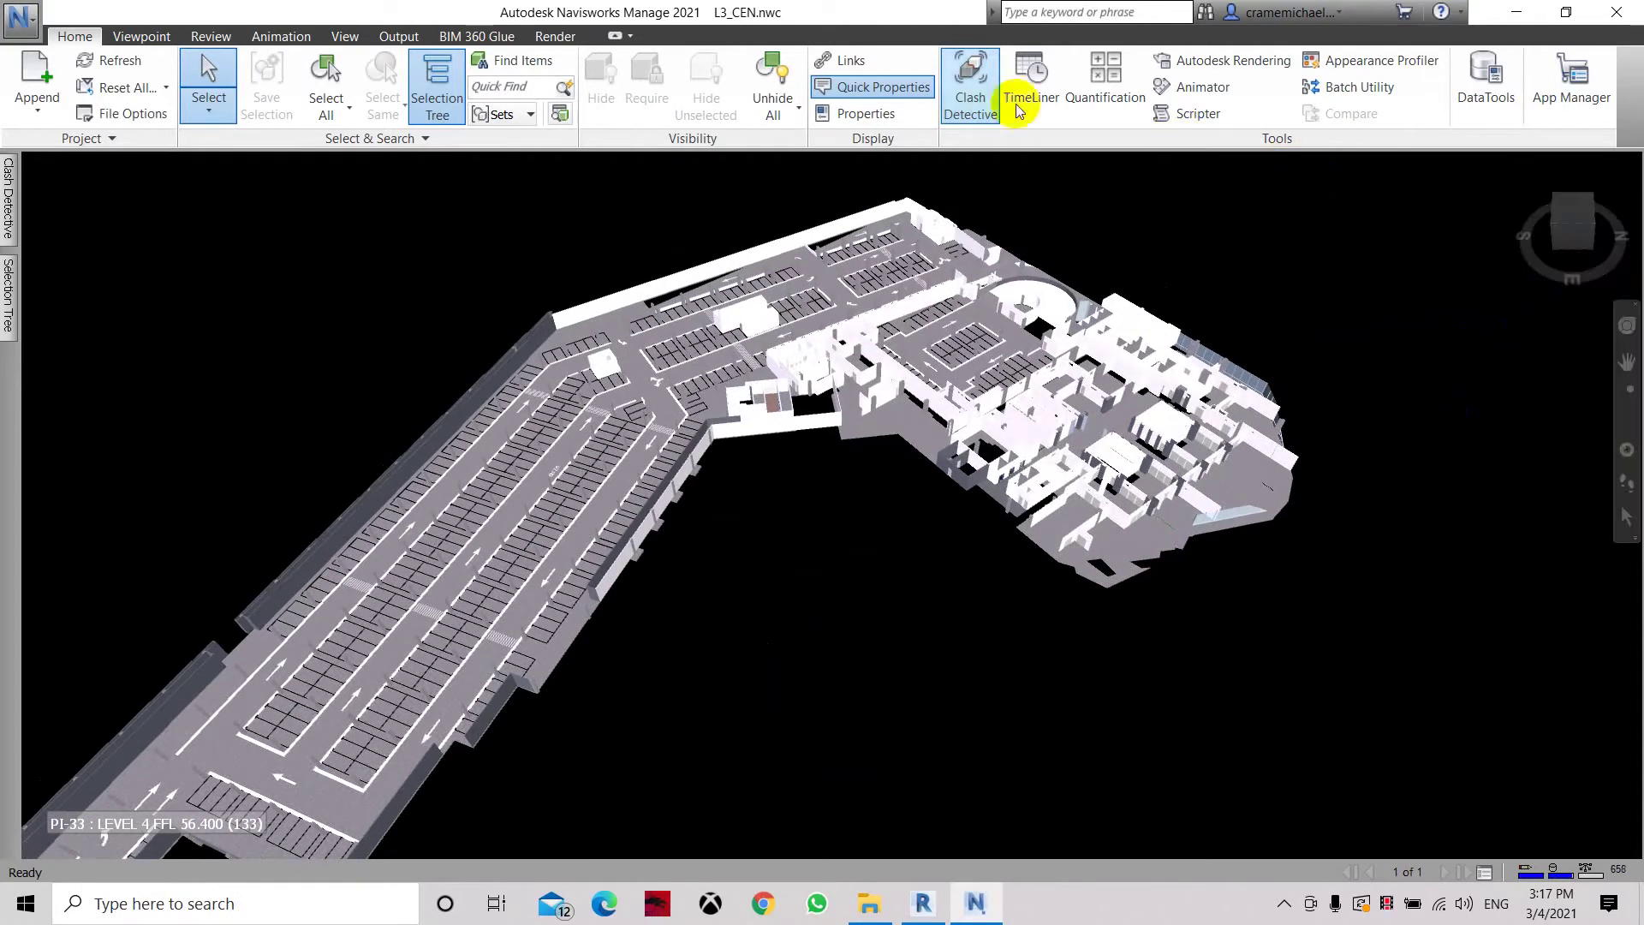
Set the Viewpoint render style mode to Shaded, then orbit, pan and zoom into the rooms area.
left_click(141, 36)
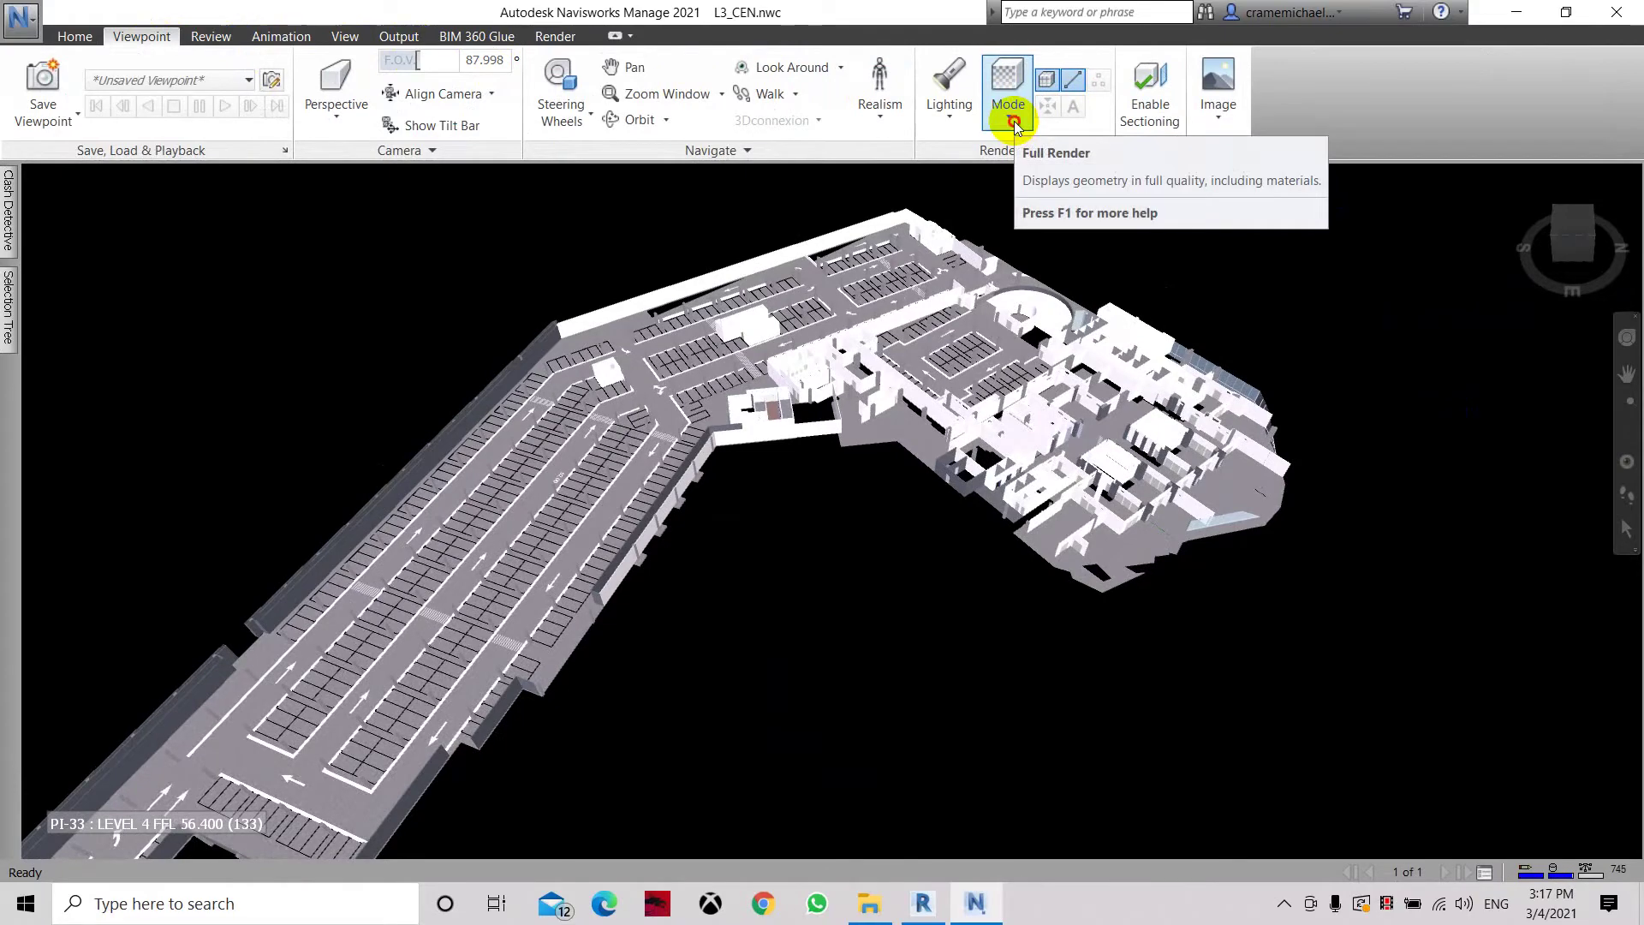
left_click(1015, 124)
left_click(1019, 188)
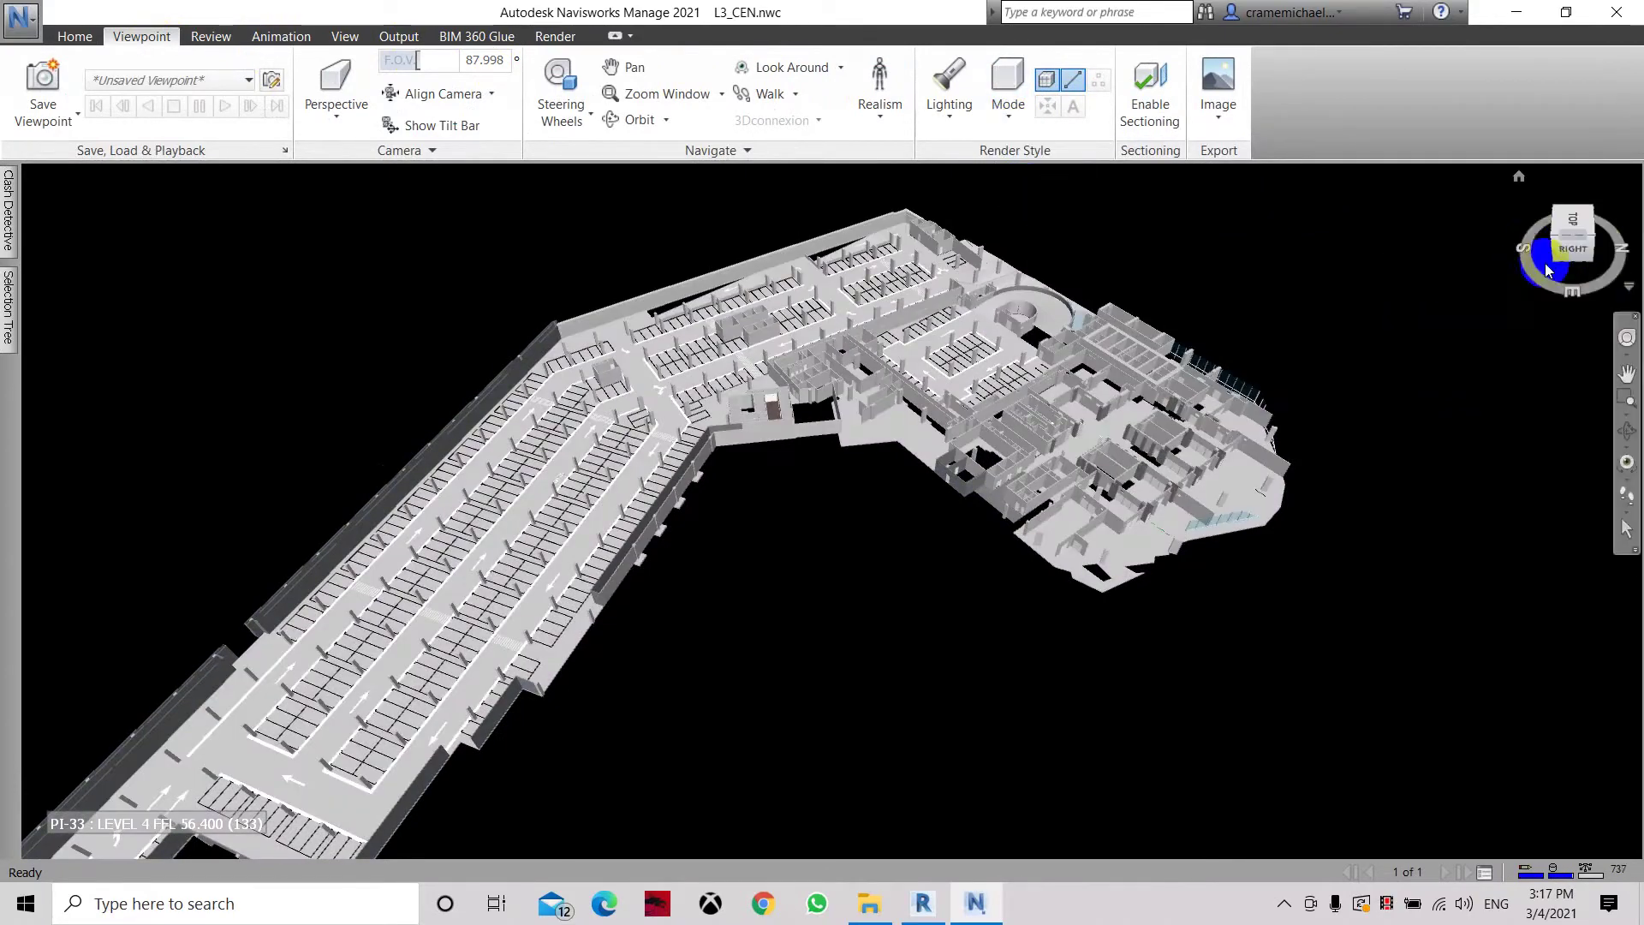
left_click_drag(1546, 270, 1581, 169)
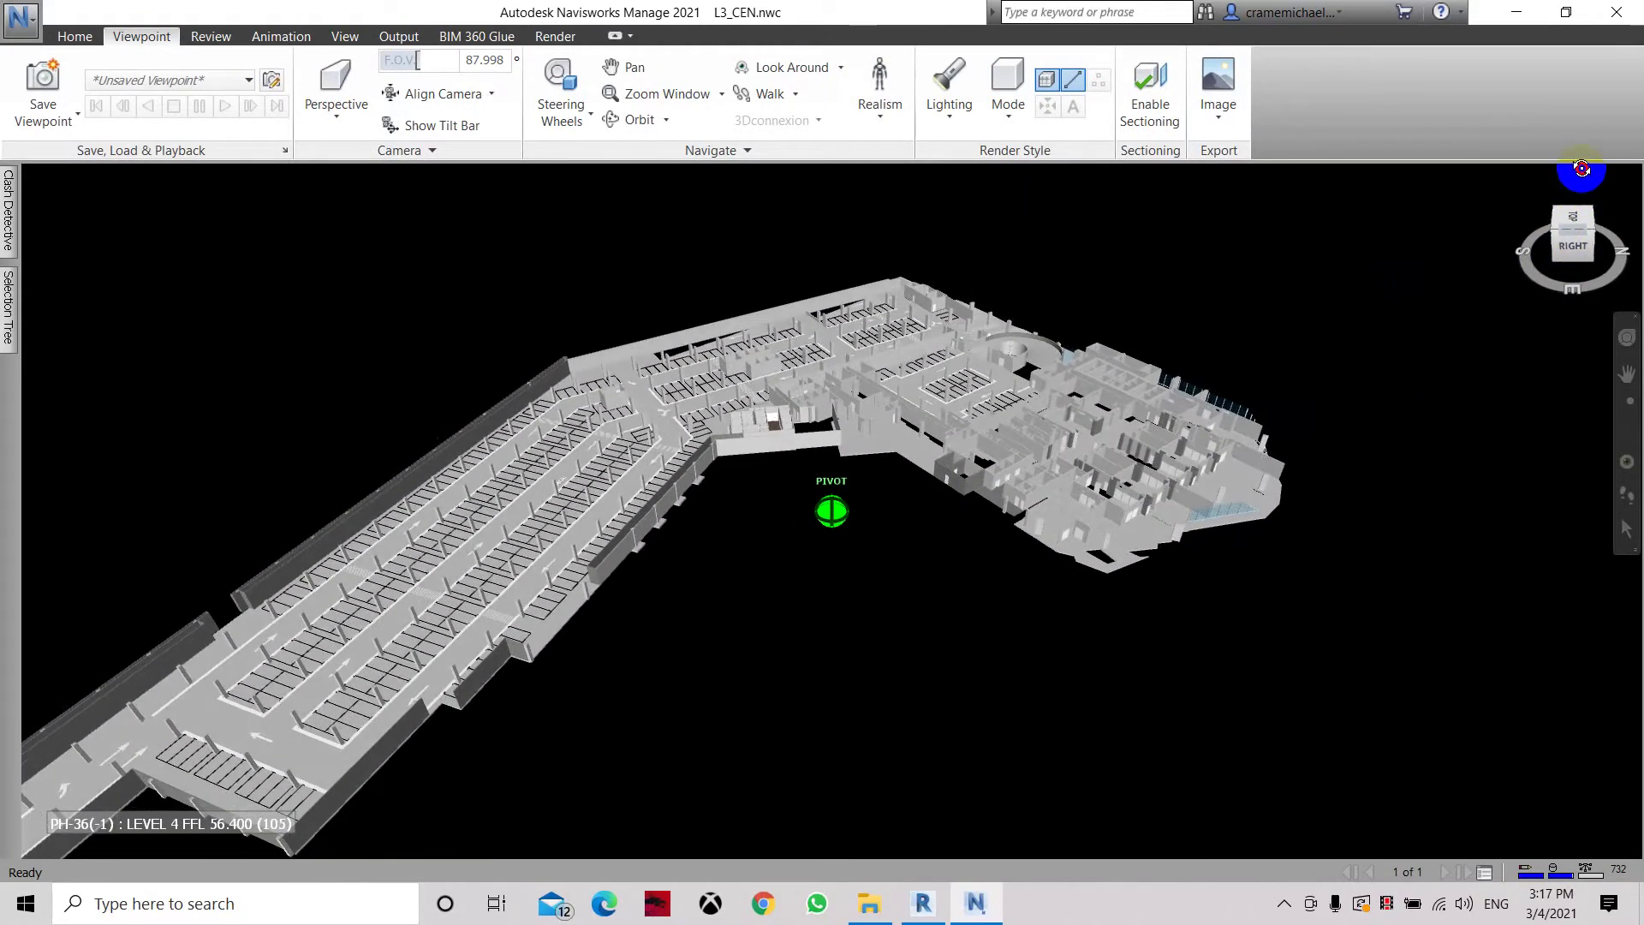
scroll(1155, 384, "up", 3)
middle_click_drag(1083, 390, 916, 409)
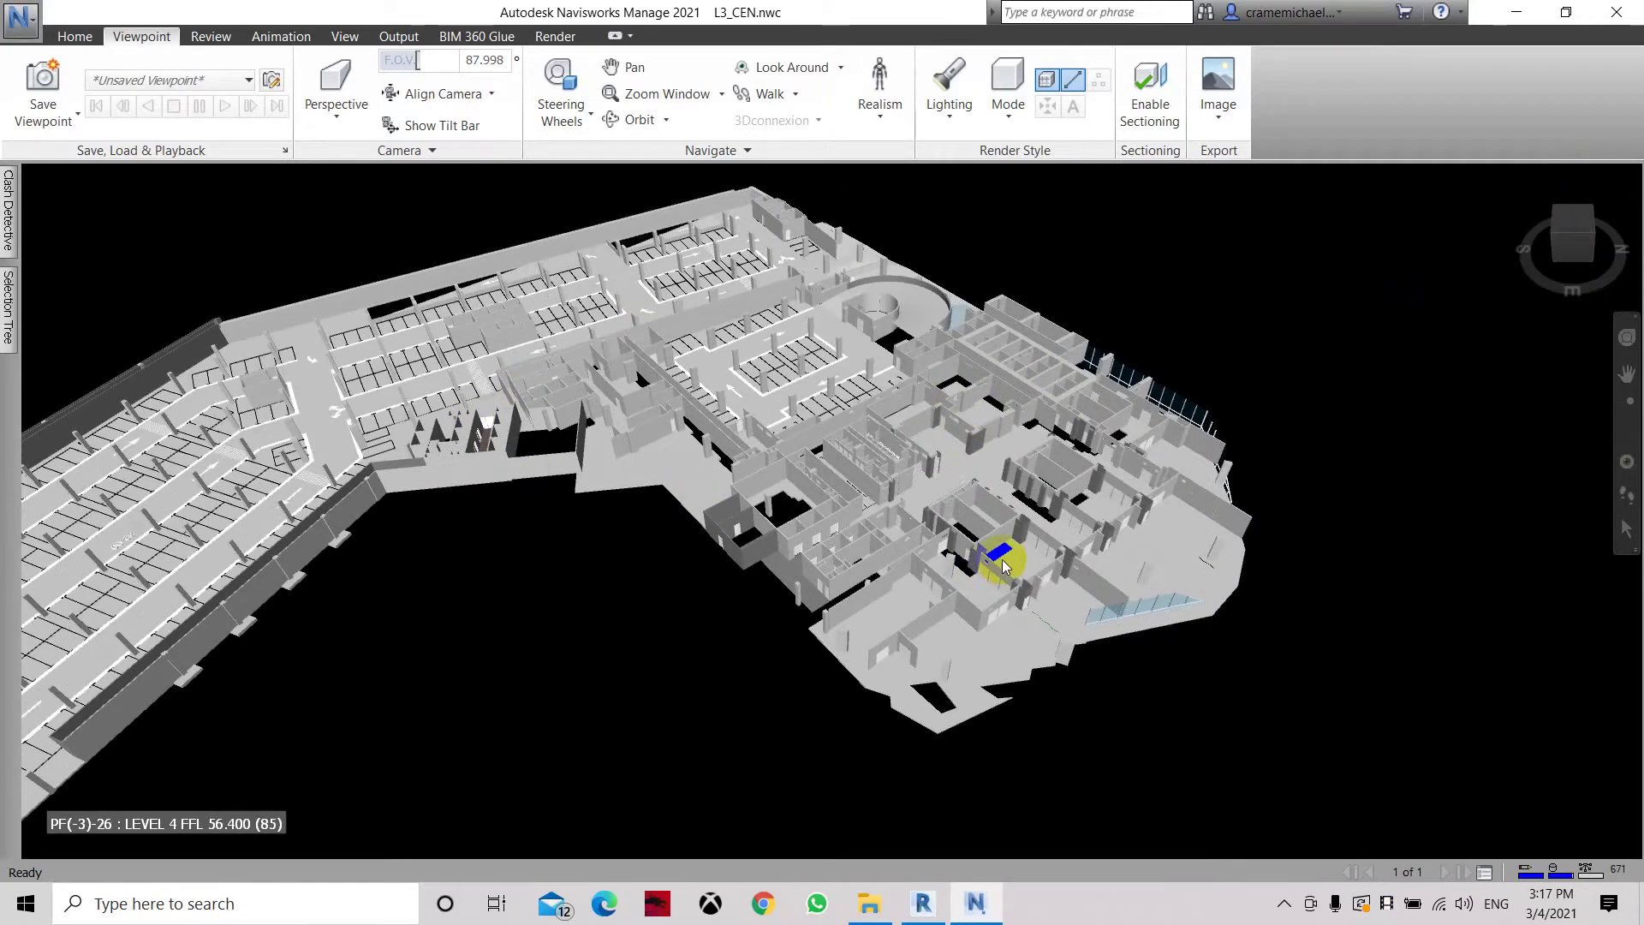
mouse_move(1004, 565)
scroll(914, 490, "up", 2)
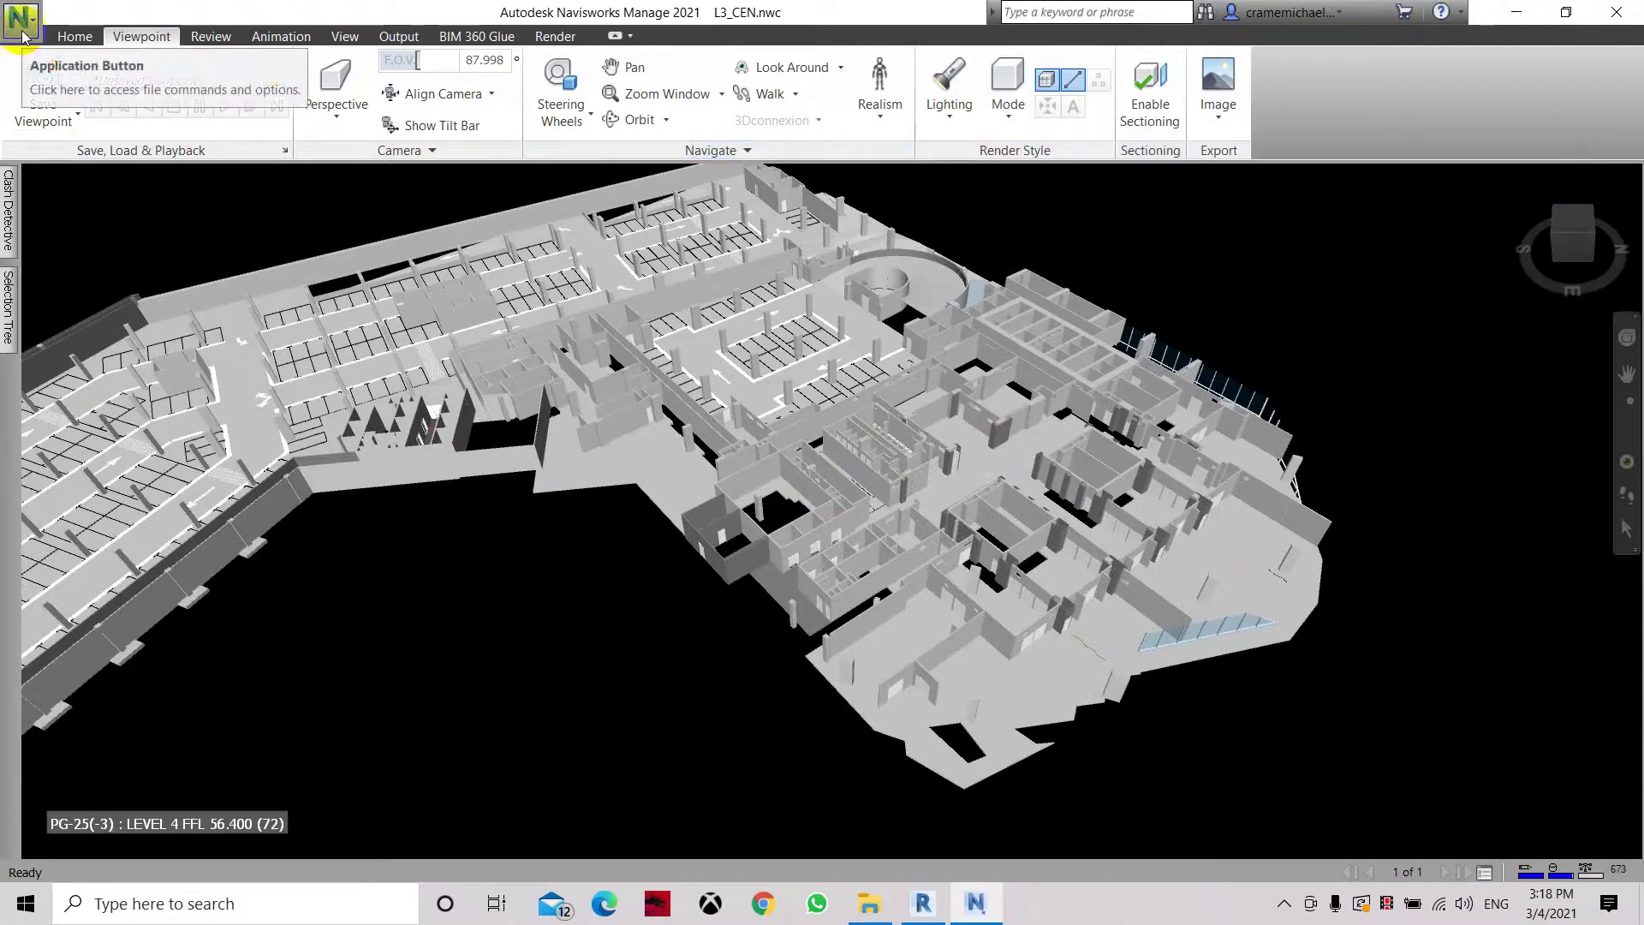
left_click(124, 14)
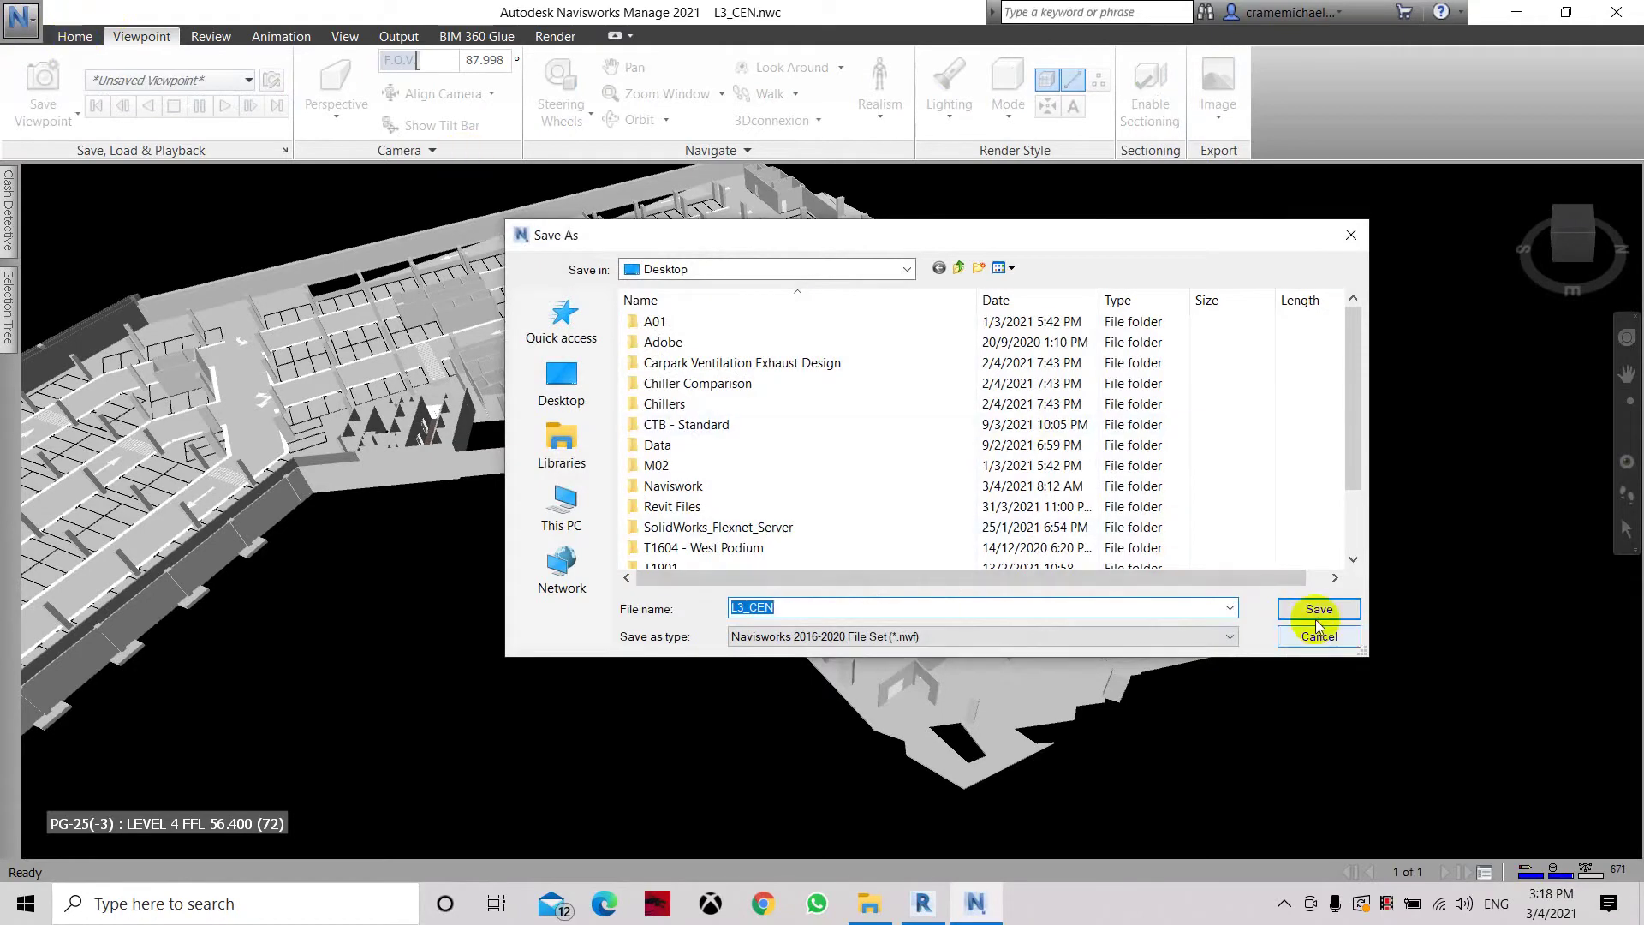
Save the model as Navisworks File Set L3_CEN.nwf on the Desktop.
left_click(1318, 611)
left_click(76, 37)
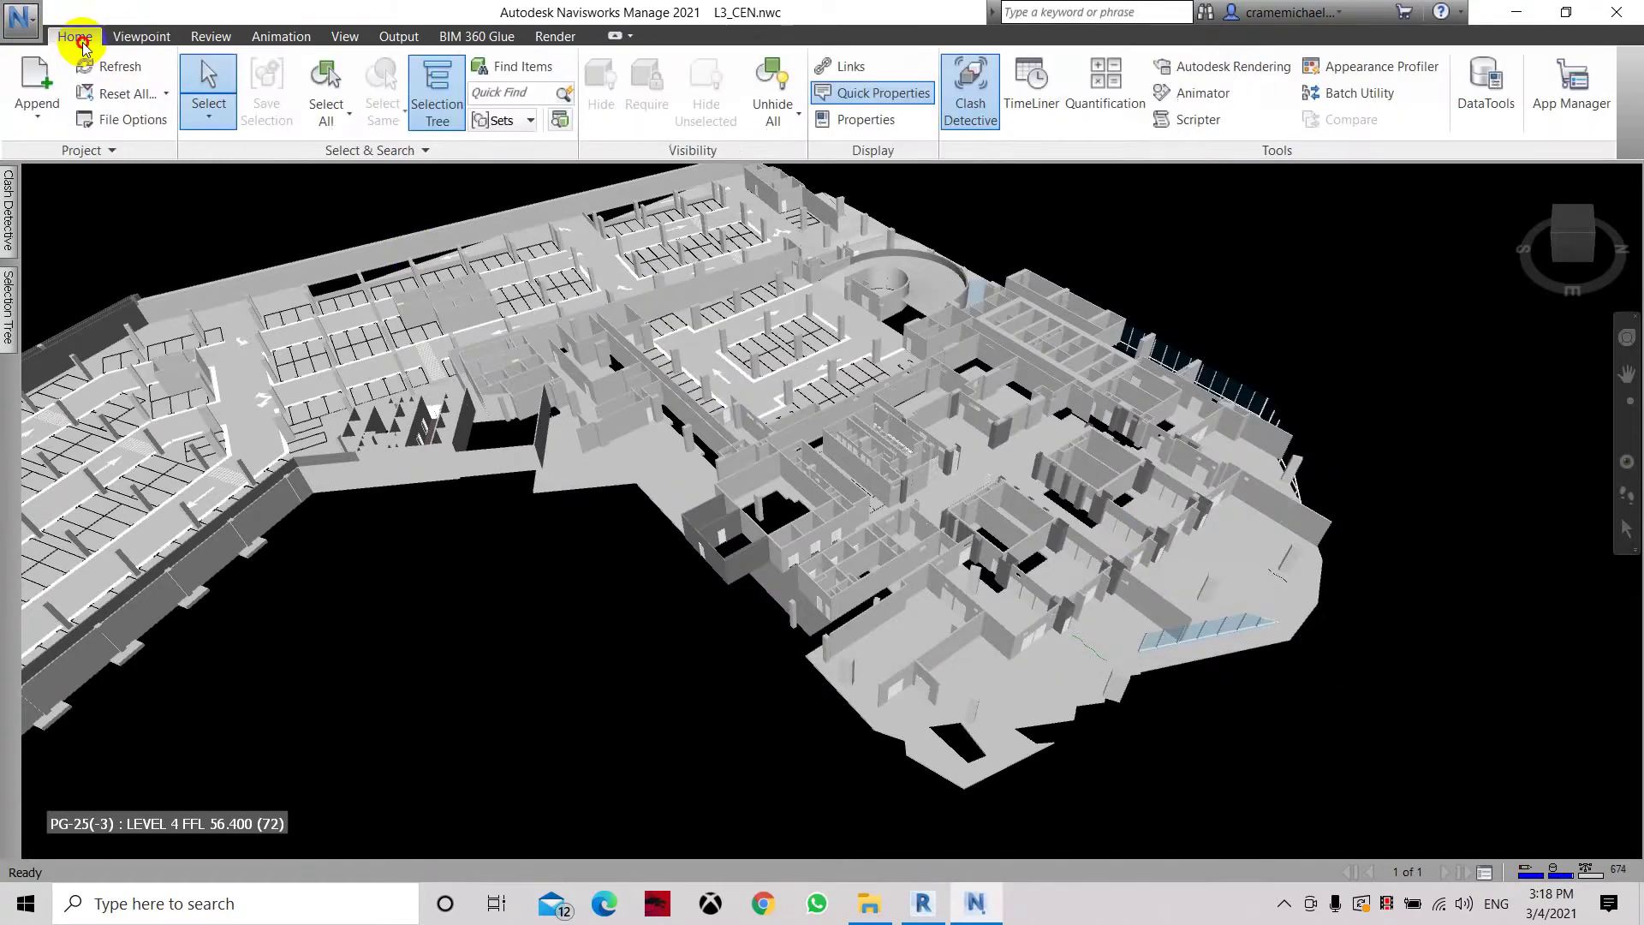
Append the Level 3- ACMV model from the Desktop into the scene.
left_click(39, 124)
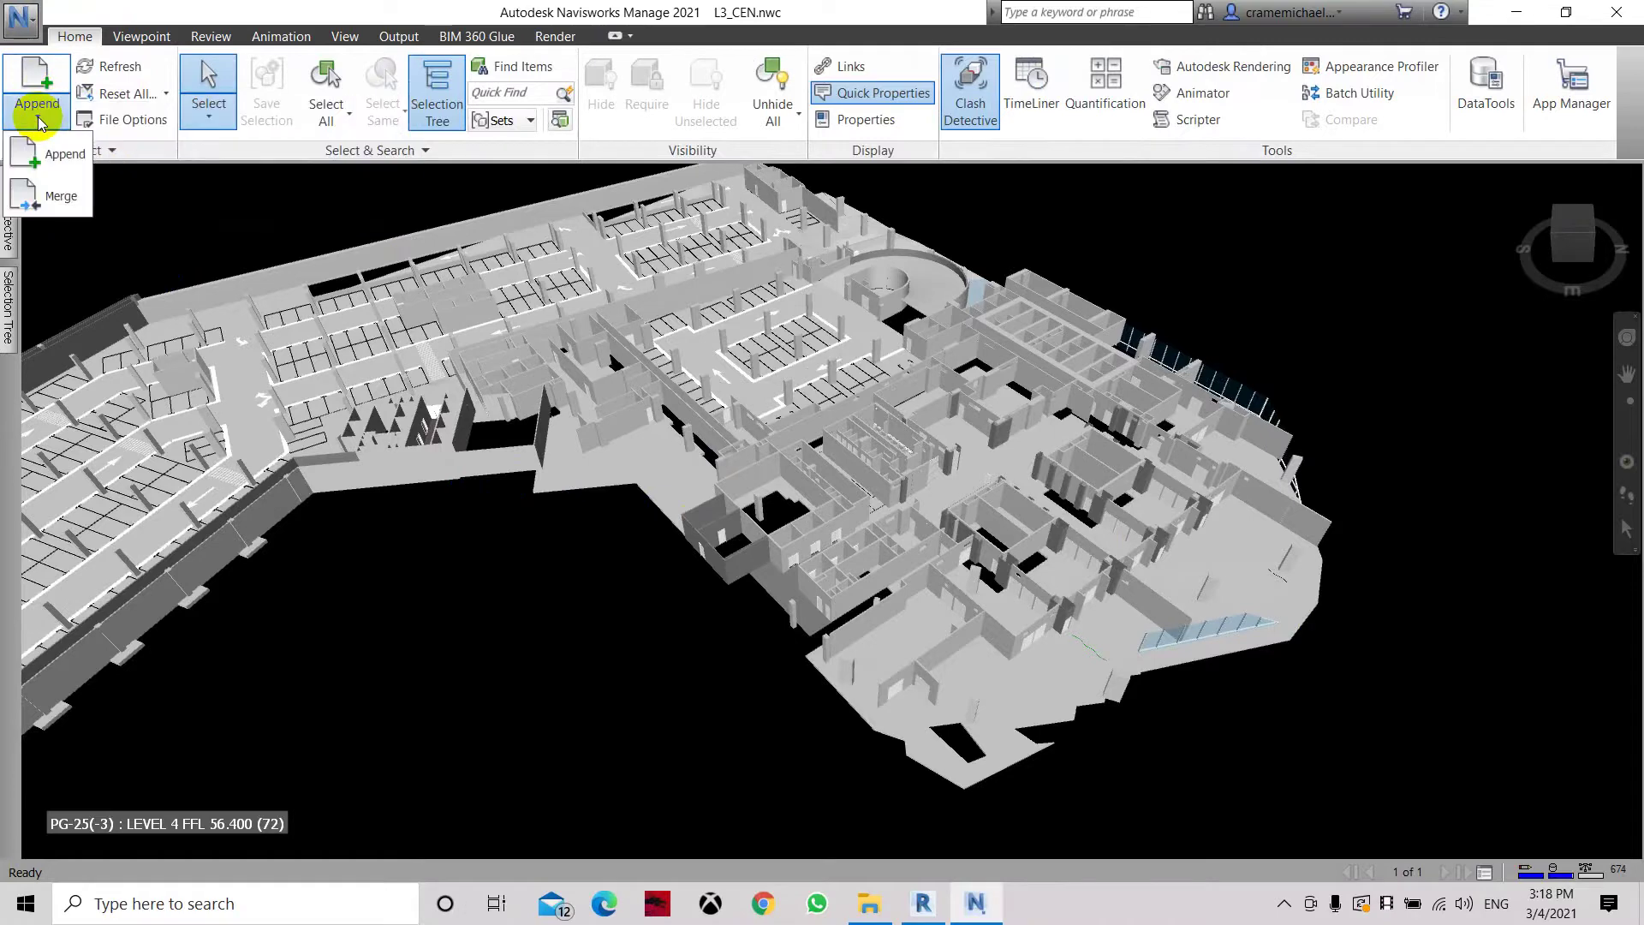
left_click(47, 165)
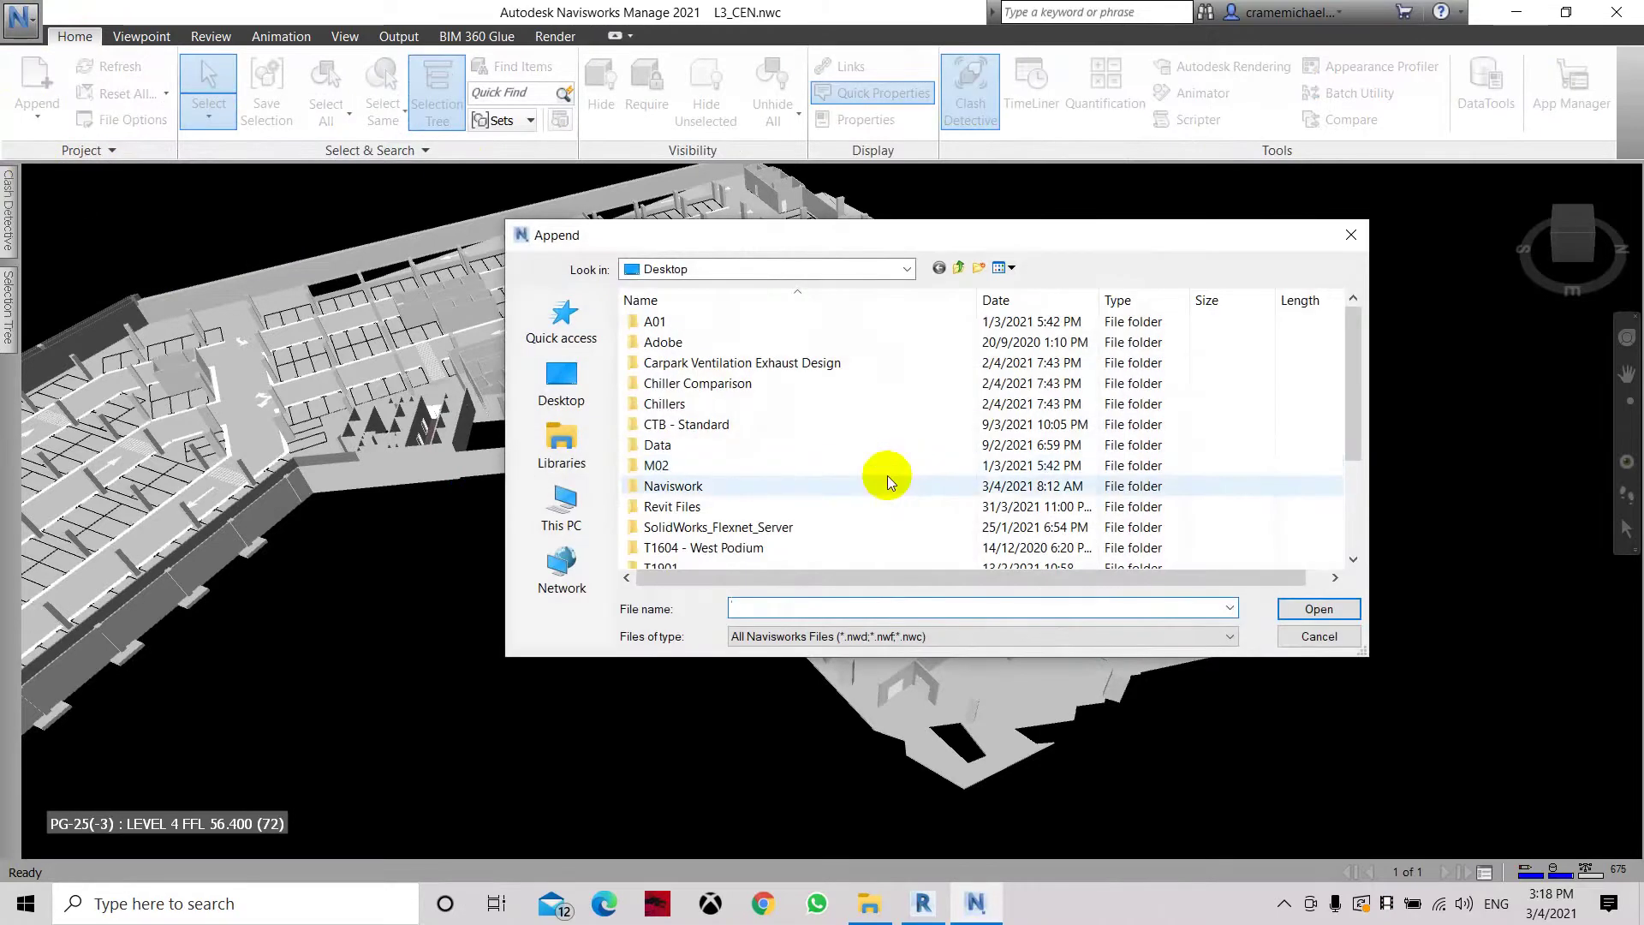
scroll(839, 484, "down", 3)
left_click(726, 529)
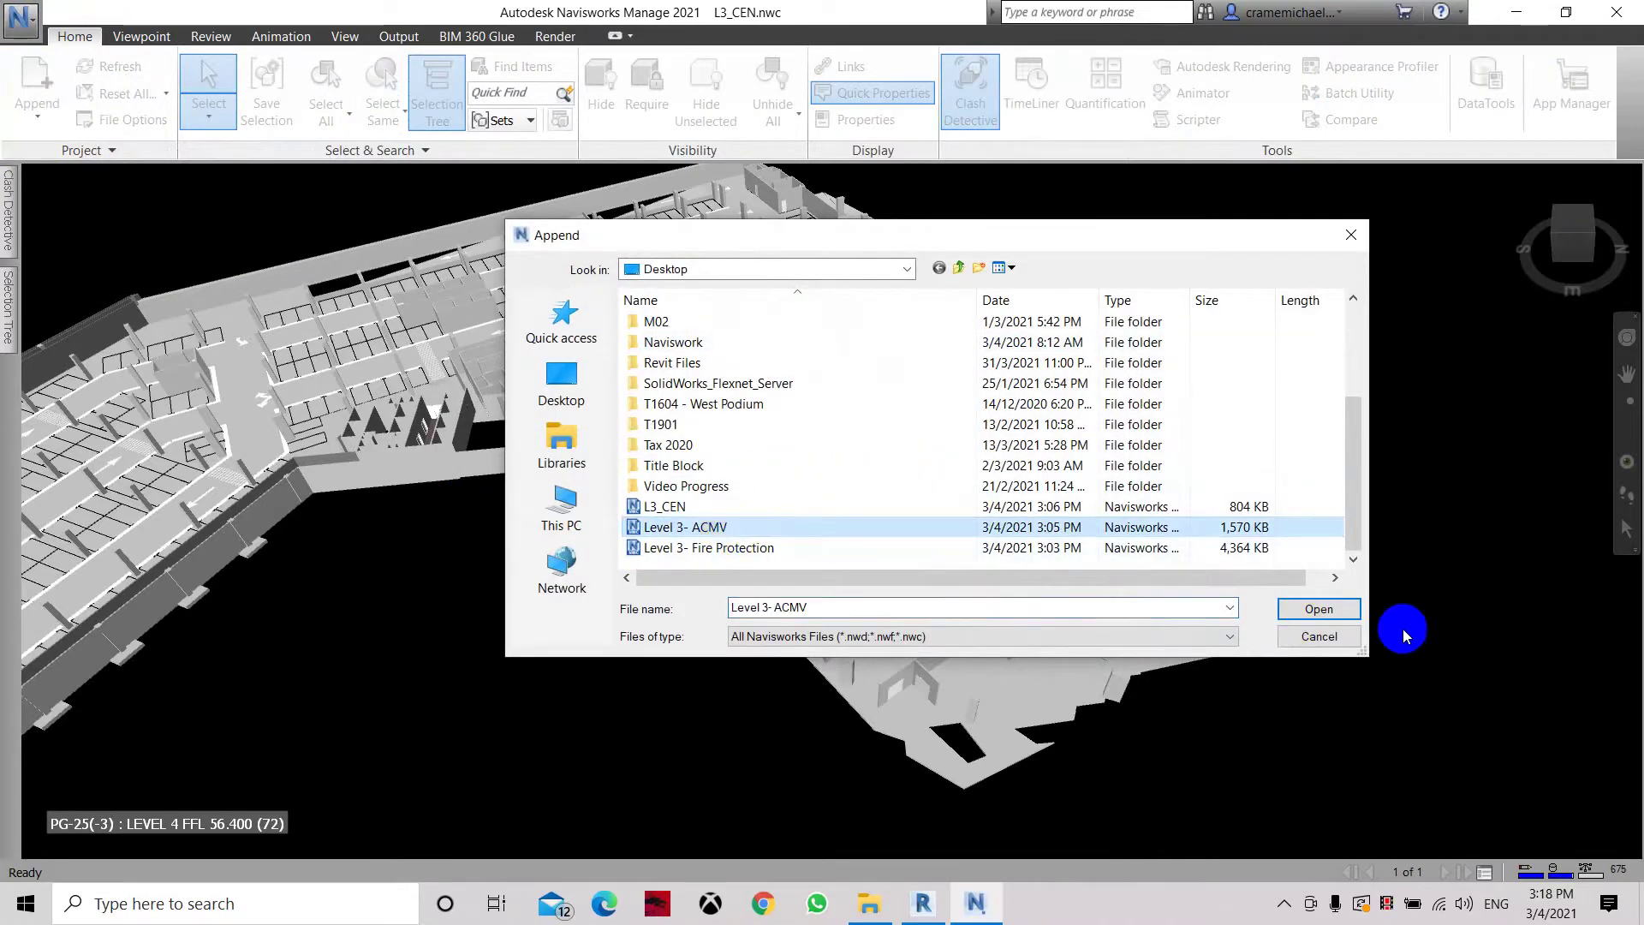
left_click(1318, 612)
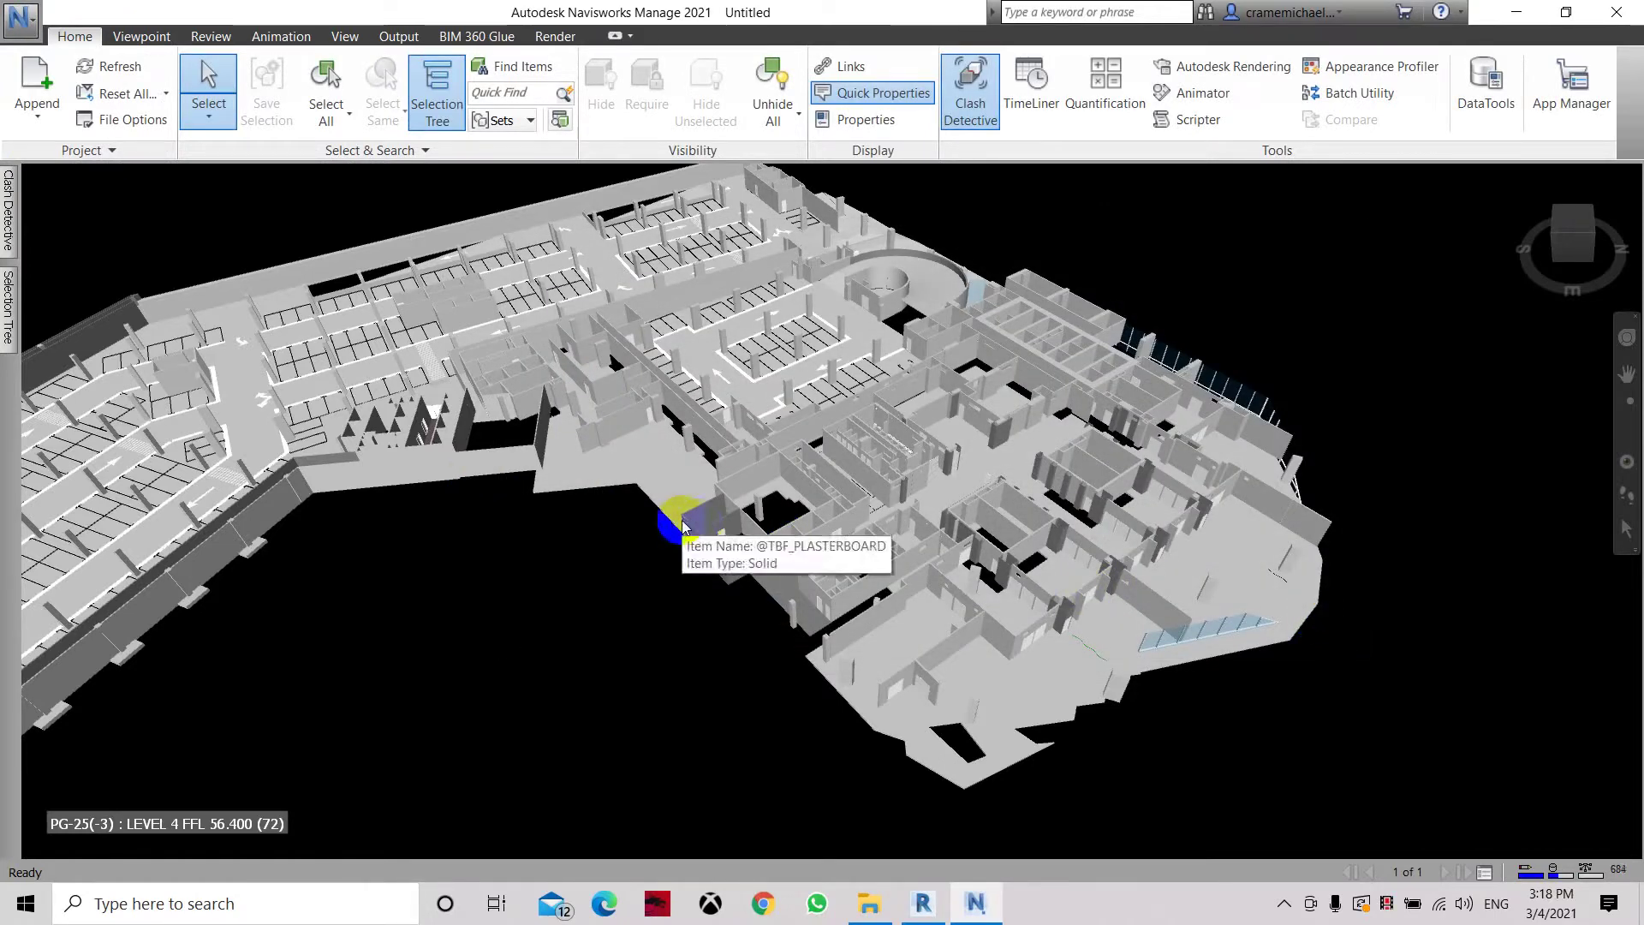
Zoom and pan across the scene to locate the appended ACMV ductwork.
scroll(682, 522, "down", 6)
scroll(683, 522, "down", 2)
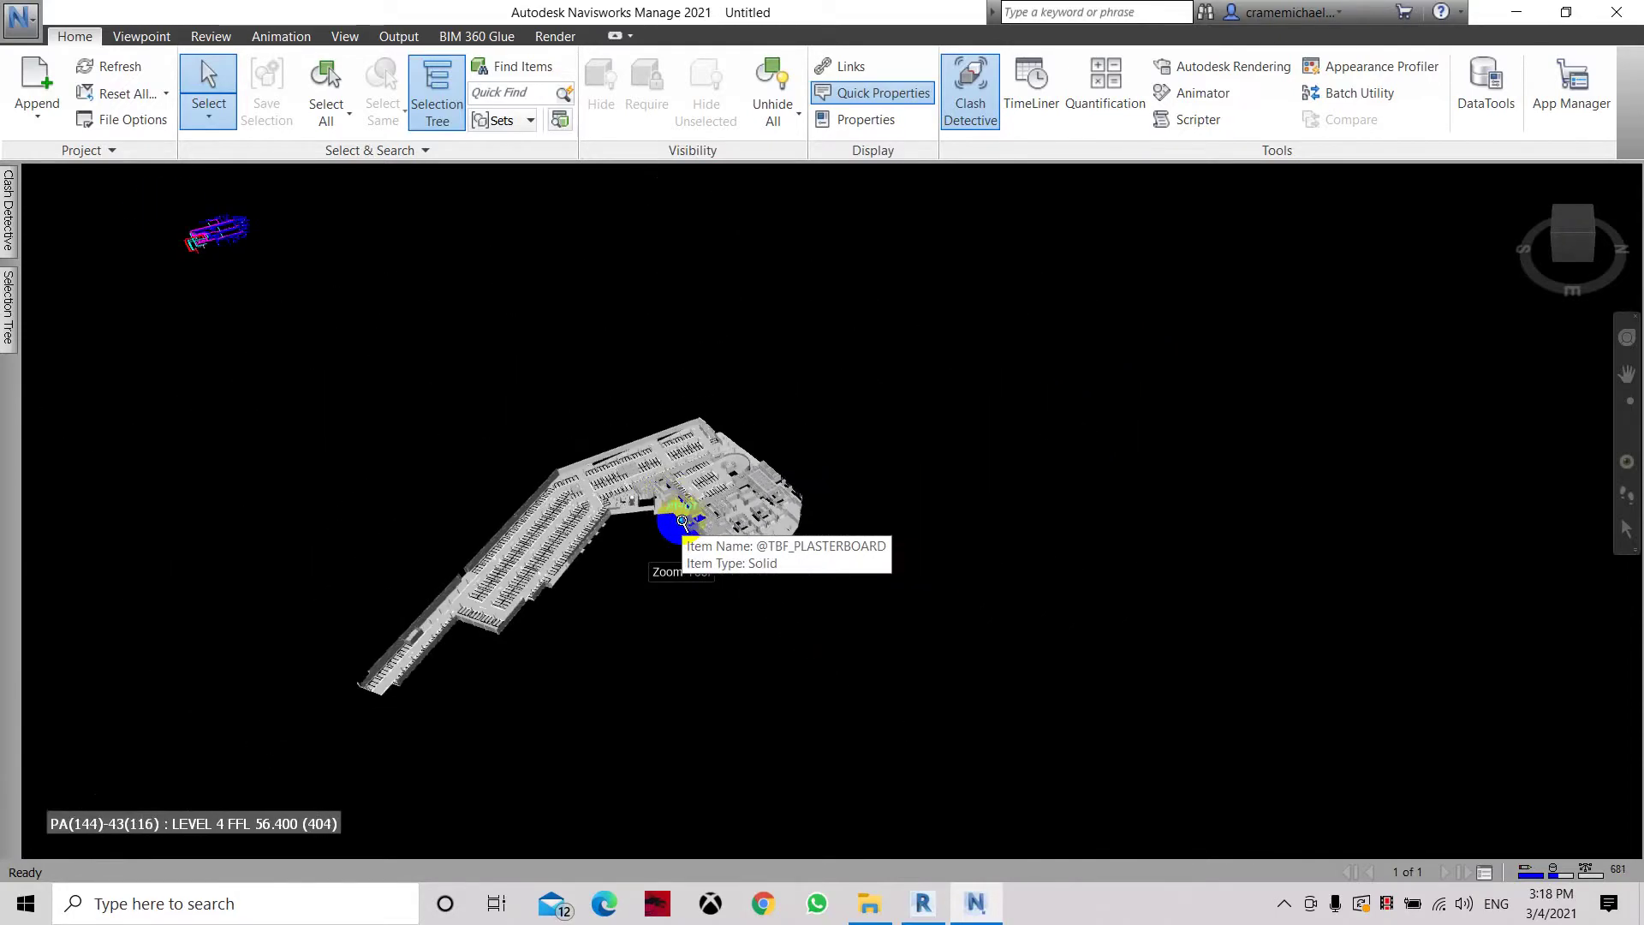
scroll(243, 255, "up", 2)
middle_click_drag(244, 255, 268, 323)
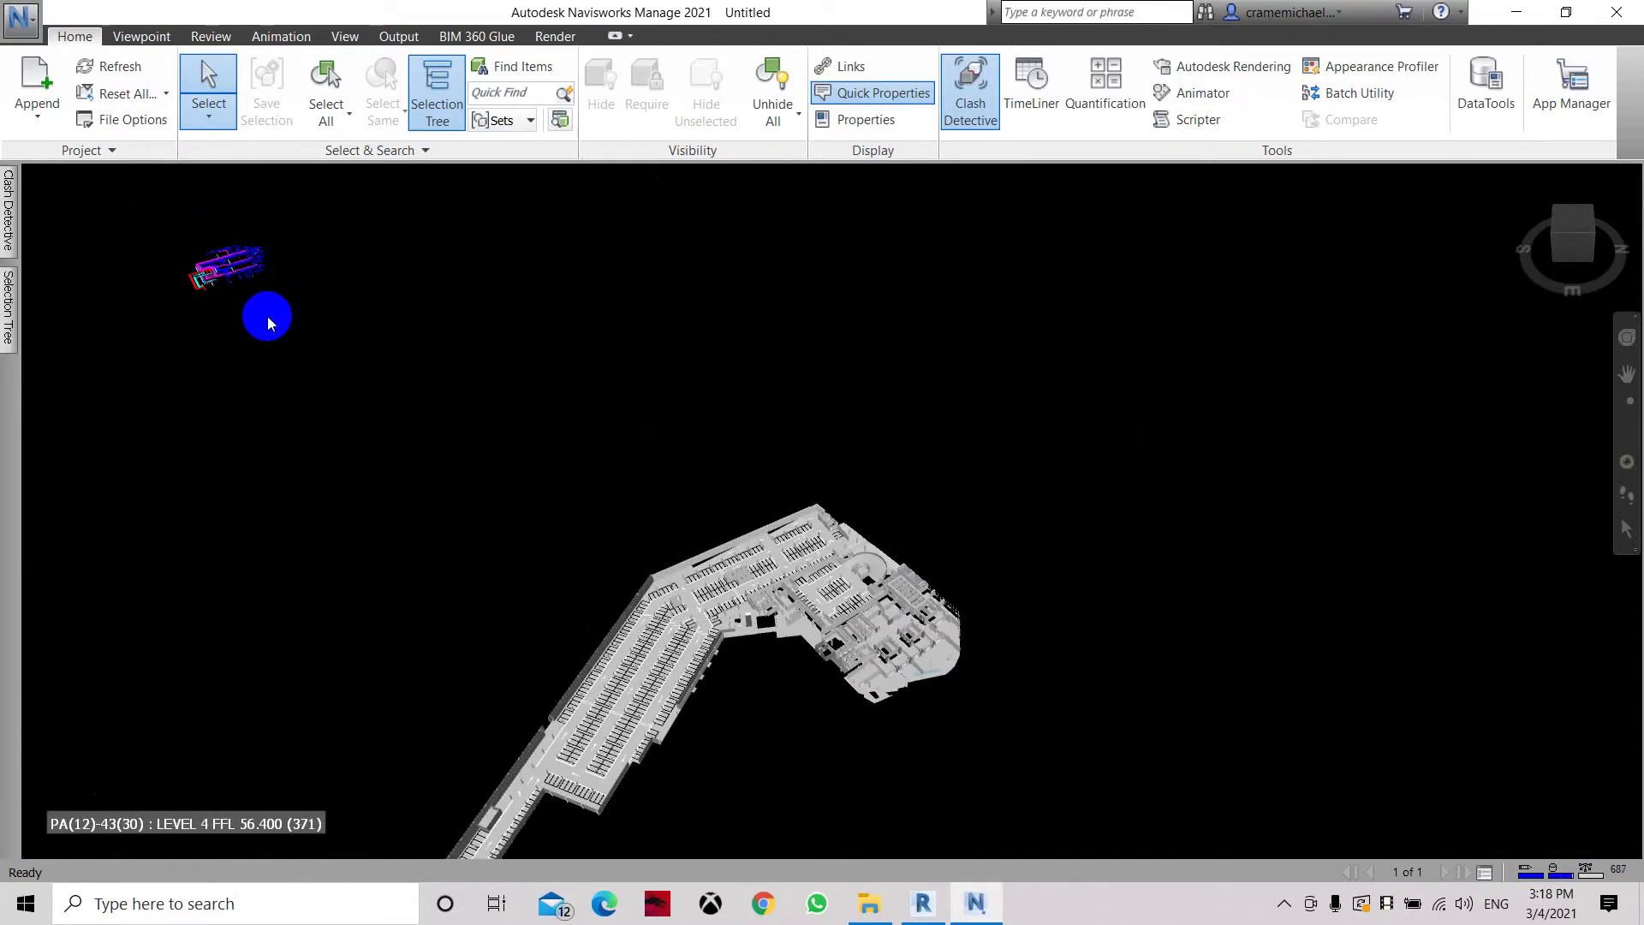
scroll(143, 263, "up", 3)
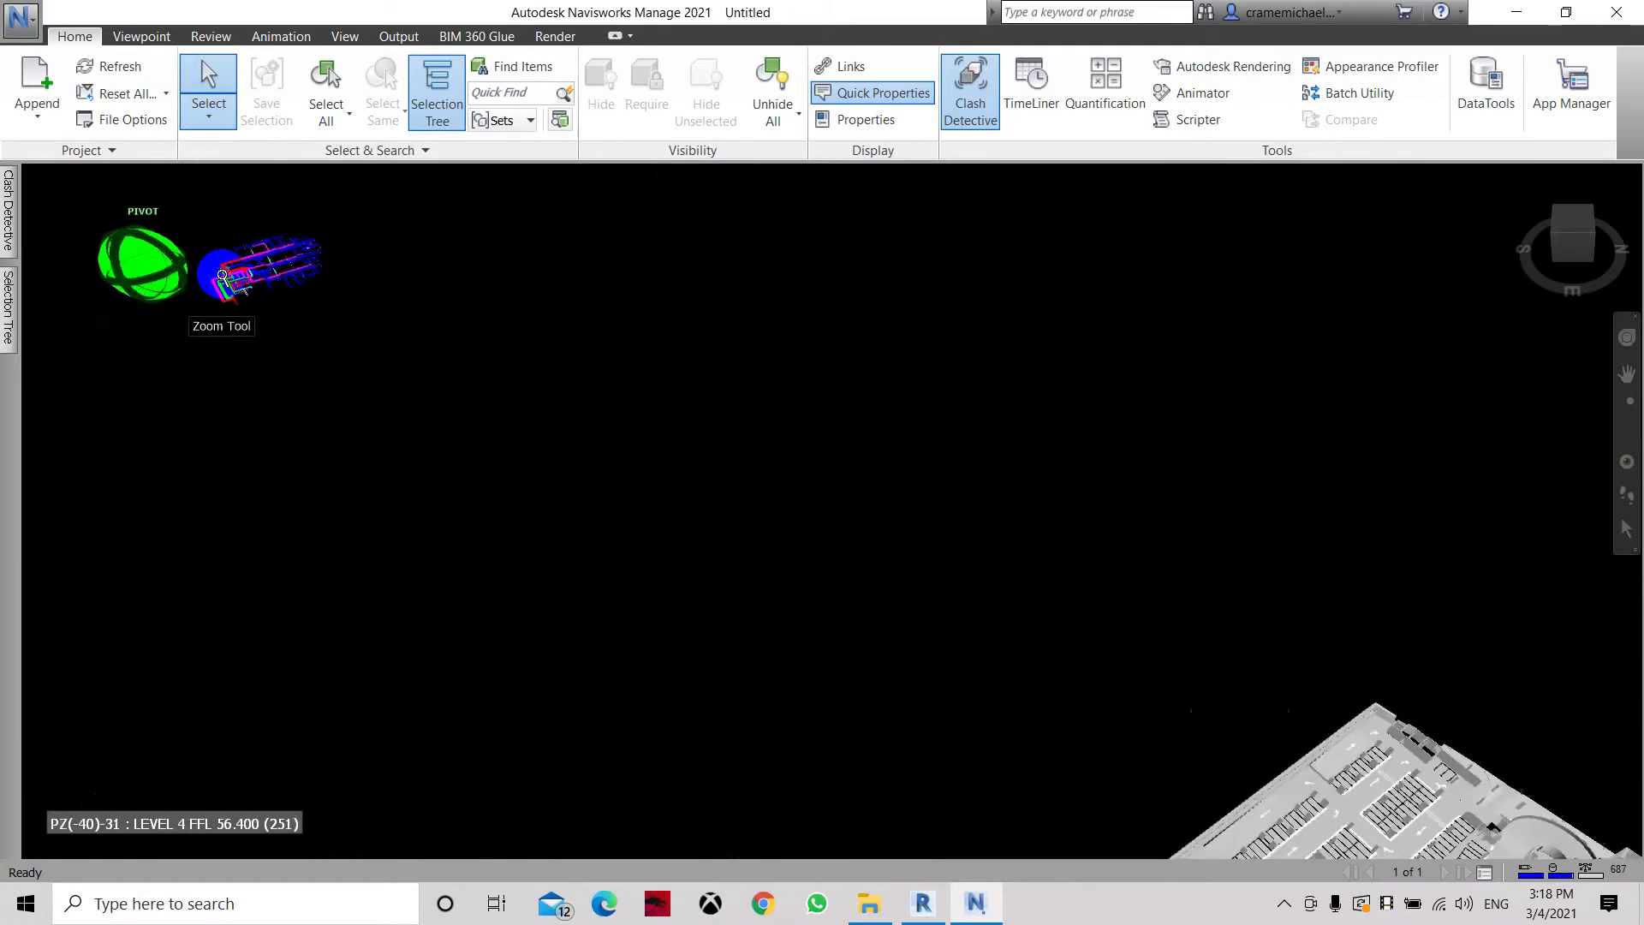
scroll(286, 274, "up", 2)
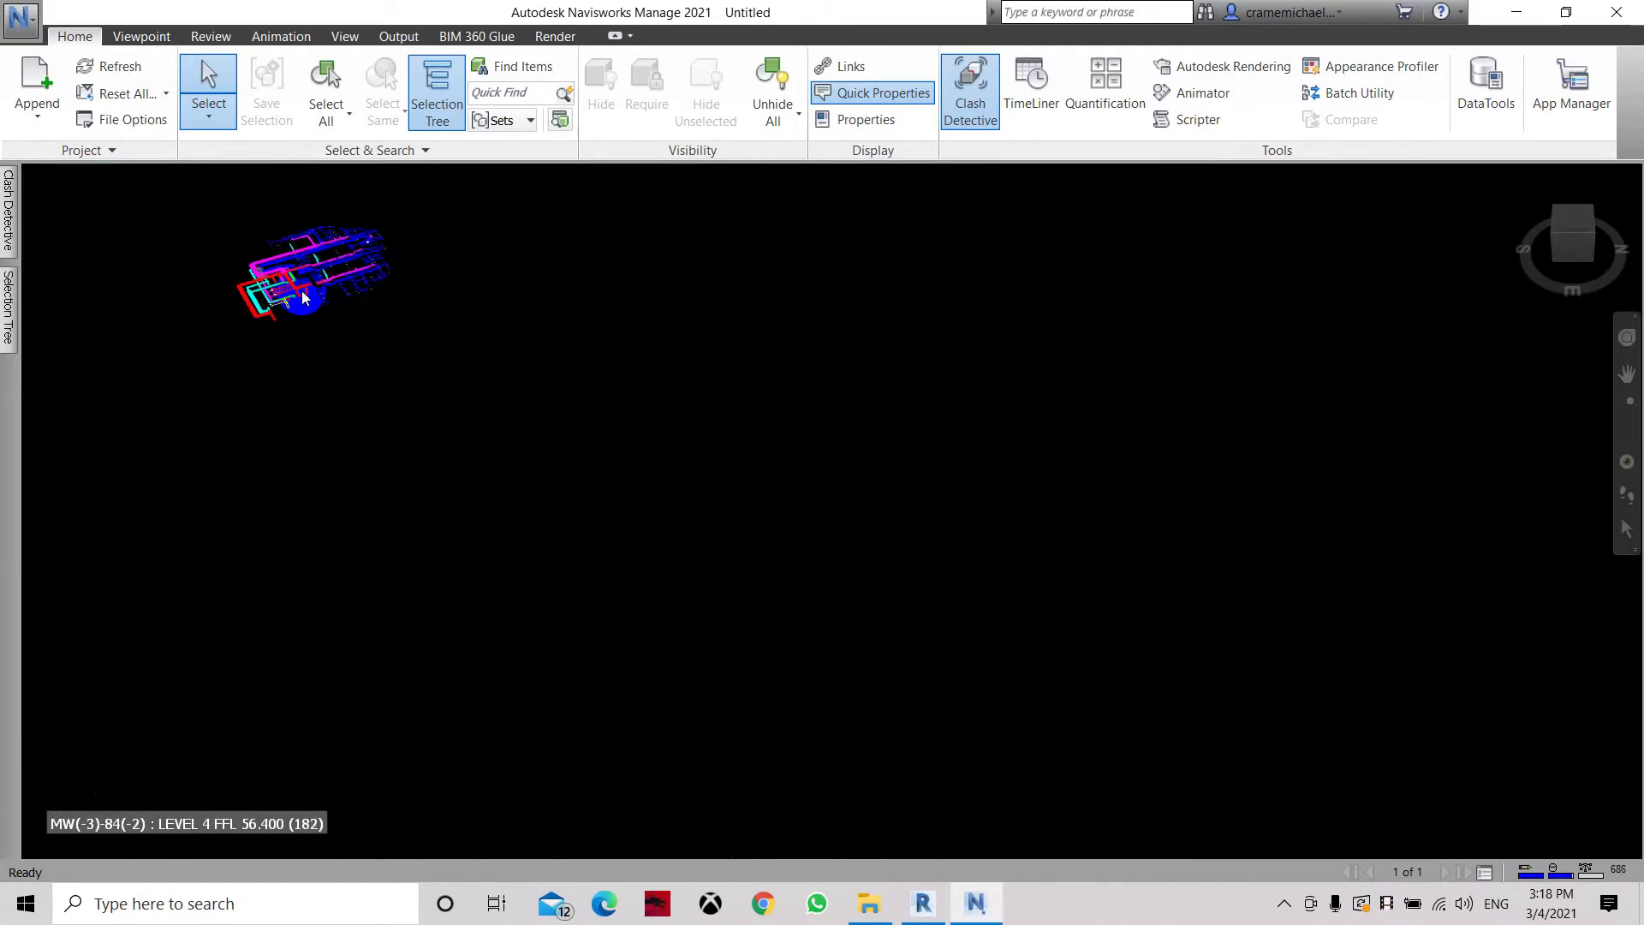
scroll(322, 290, "up", 1)
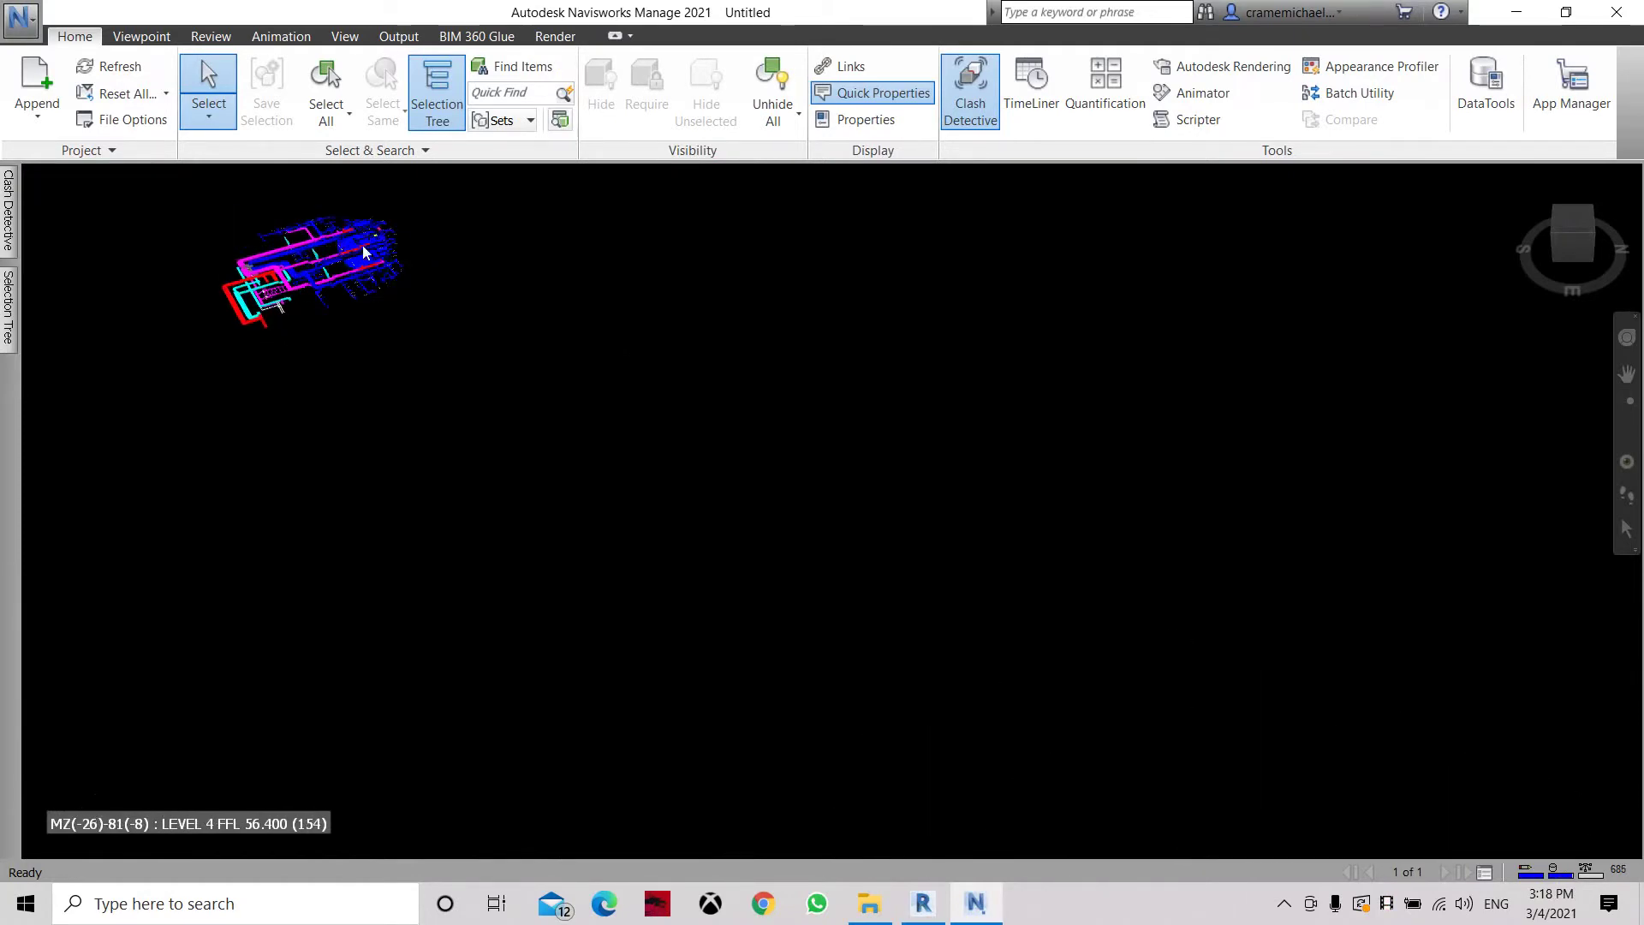
scroll(281, 268, "down", 5)
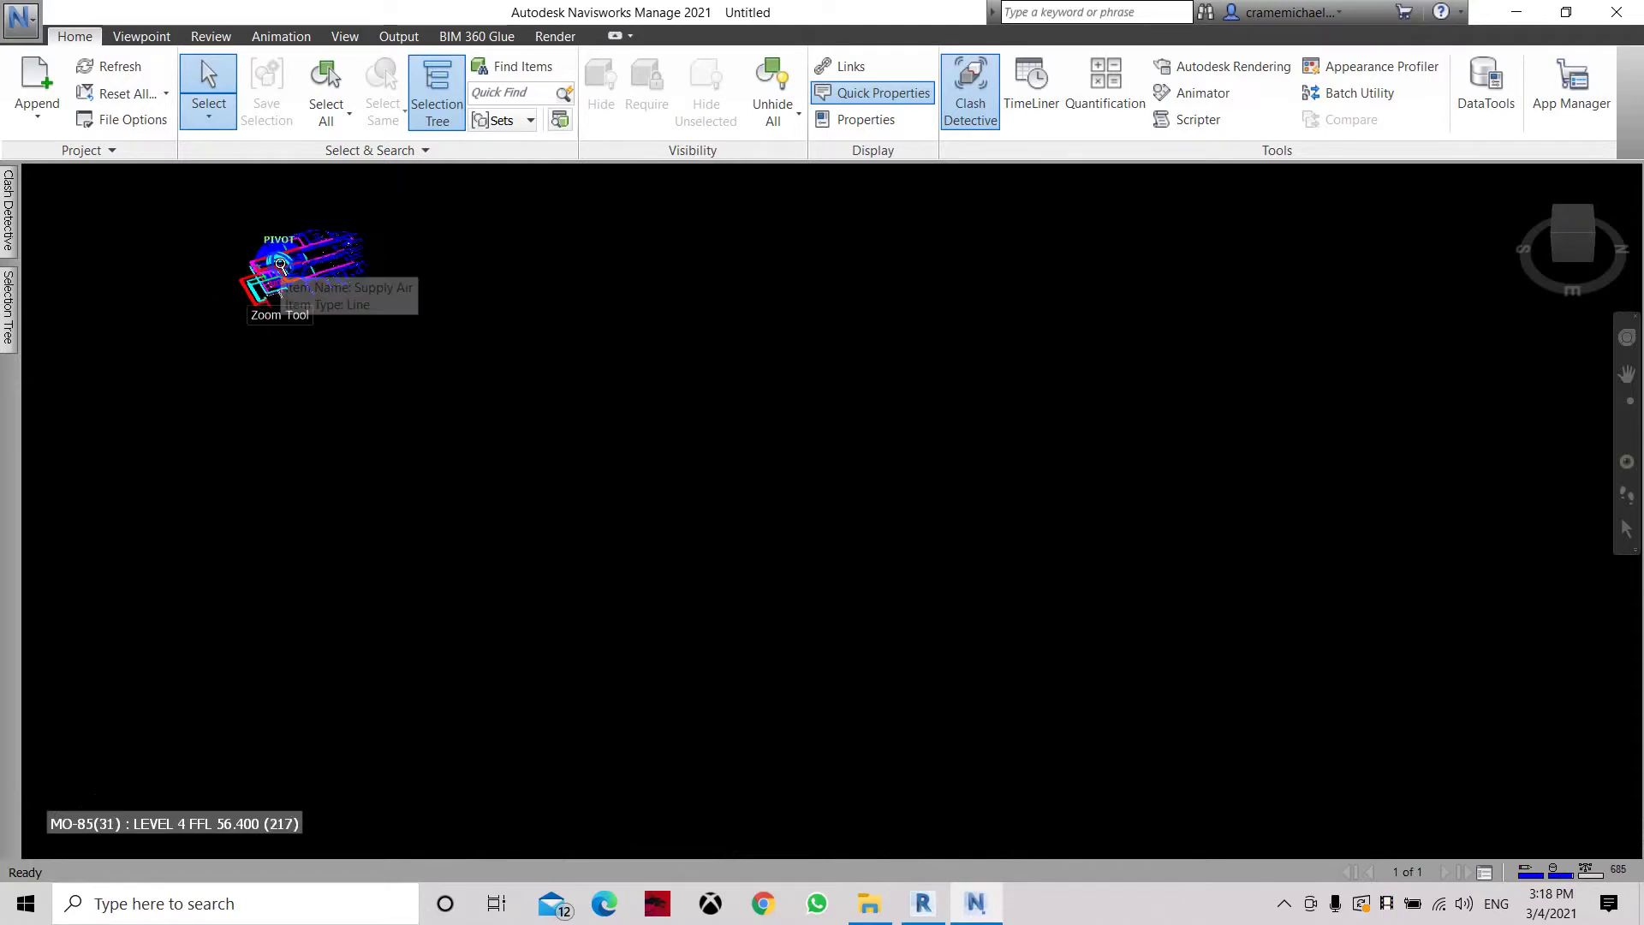
scroll(282, 266, "down", 1)
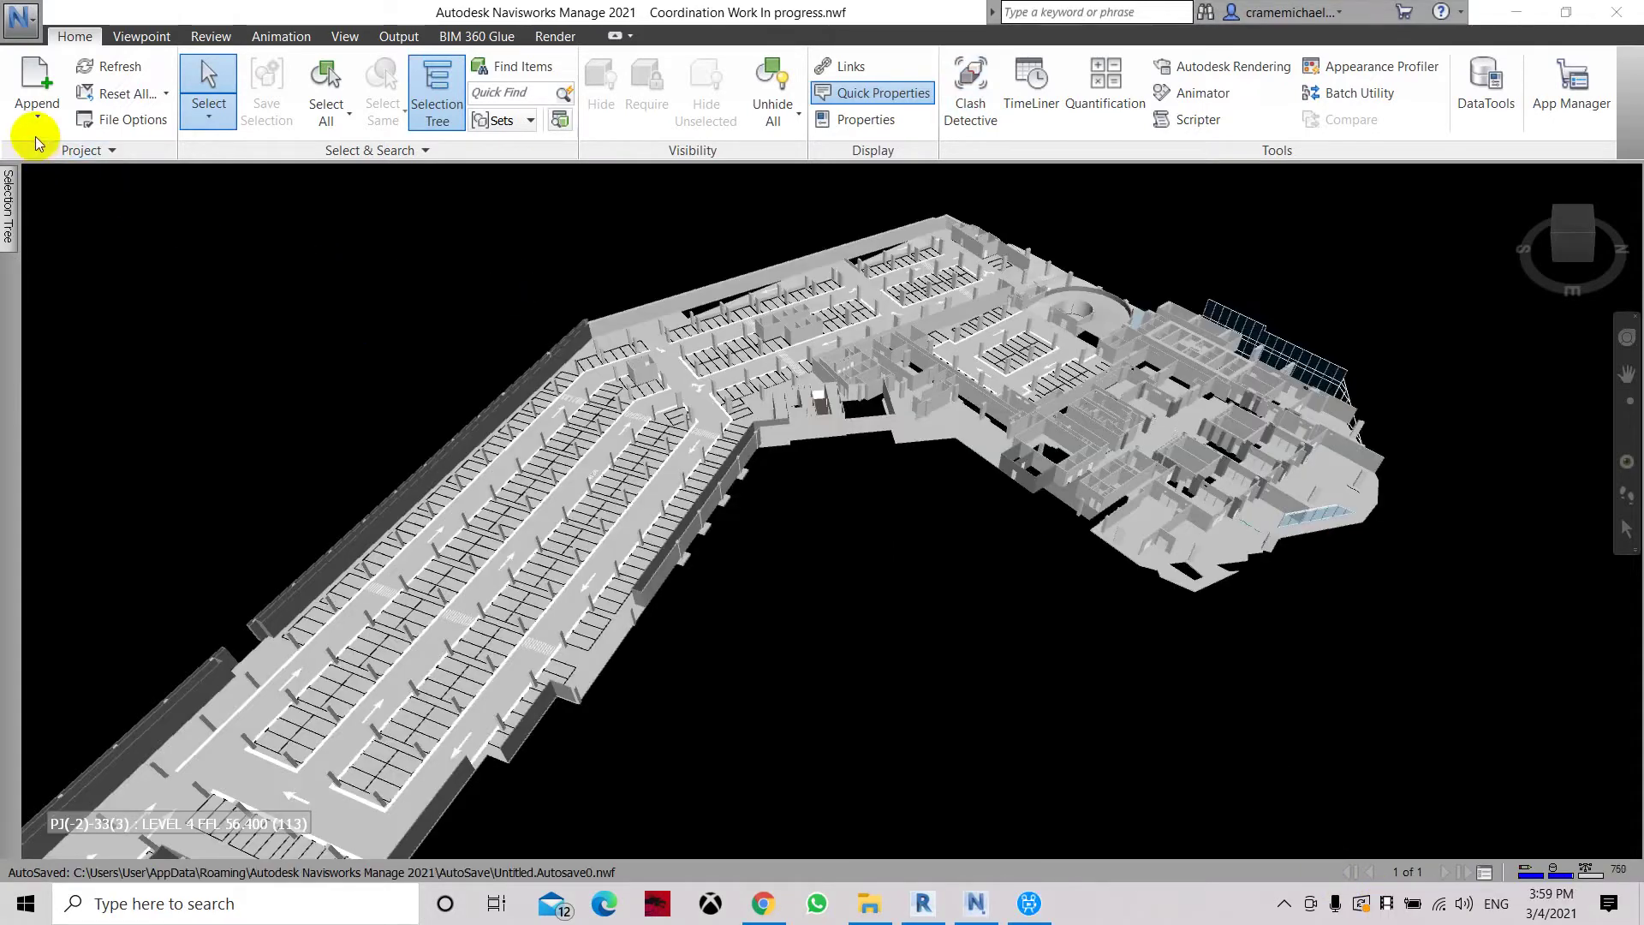
left_click(22, 19)
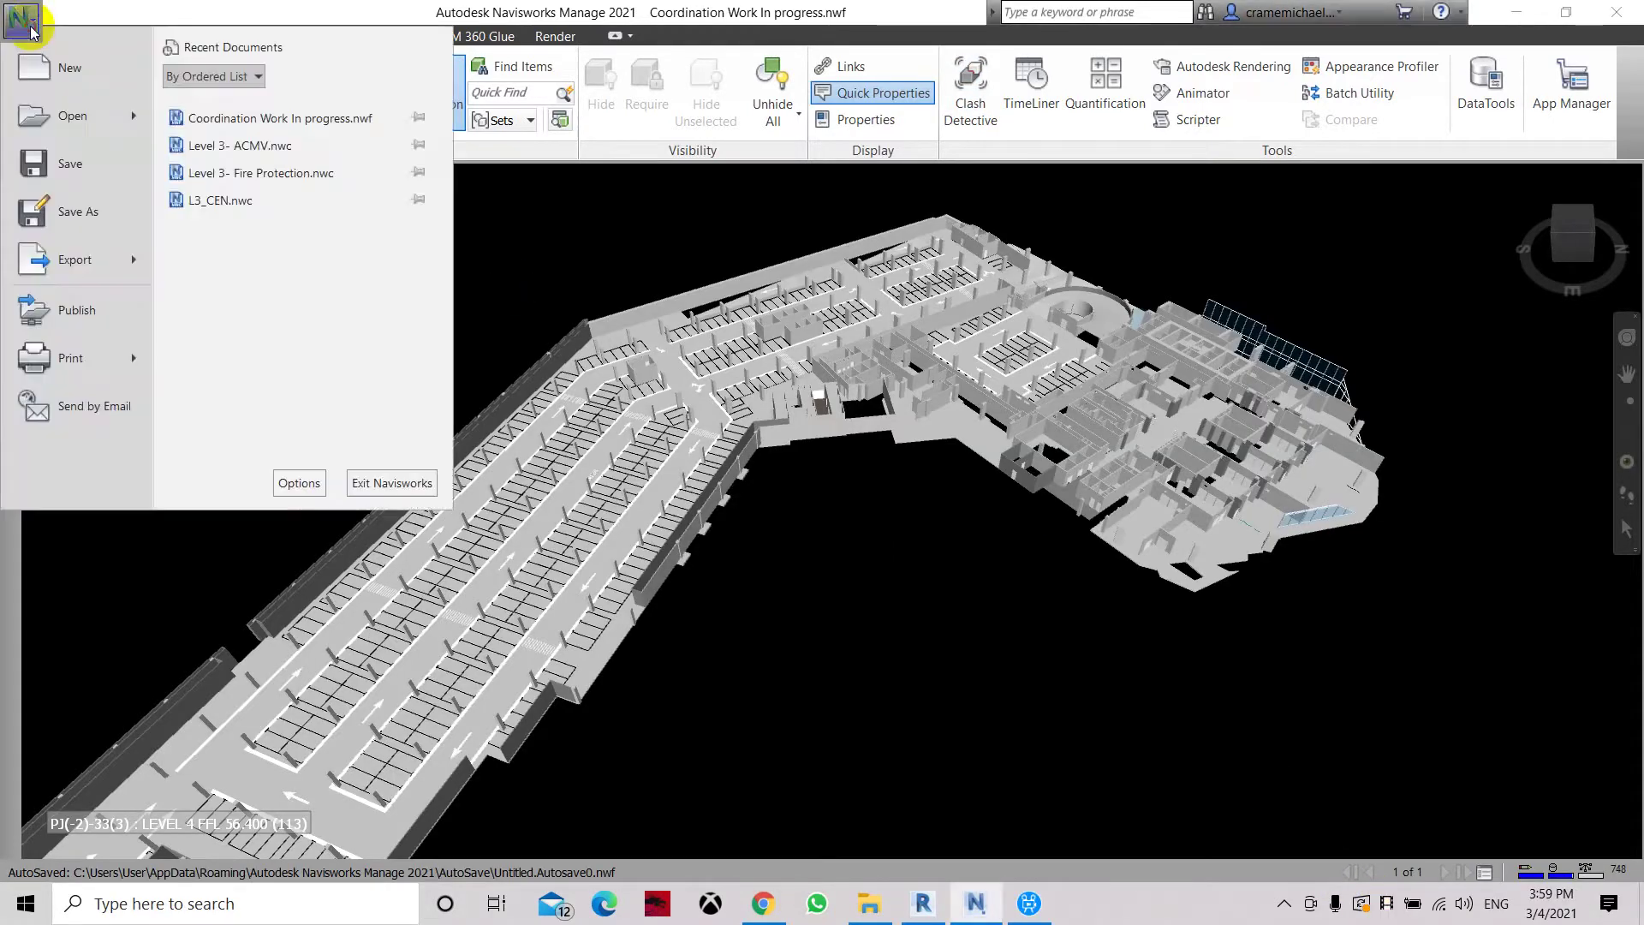
Append the Level 3- Fire Protection Navisworks Cache model into the scene.
key("Escape")
left_click(28, 93)
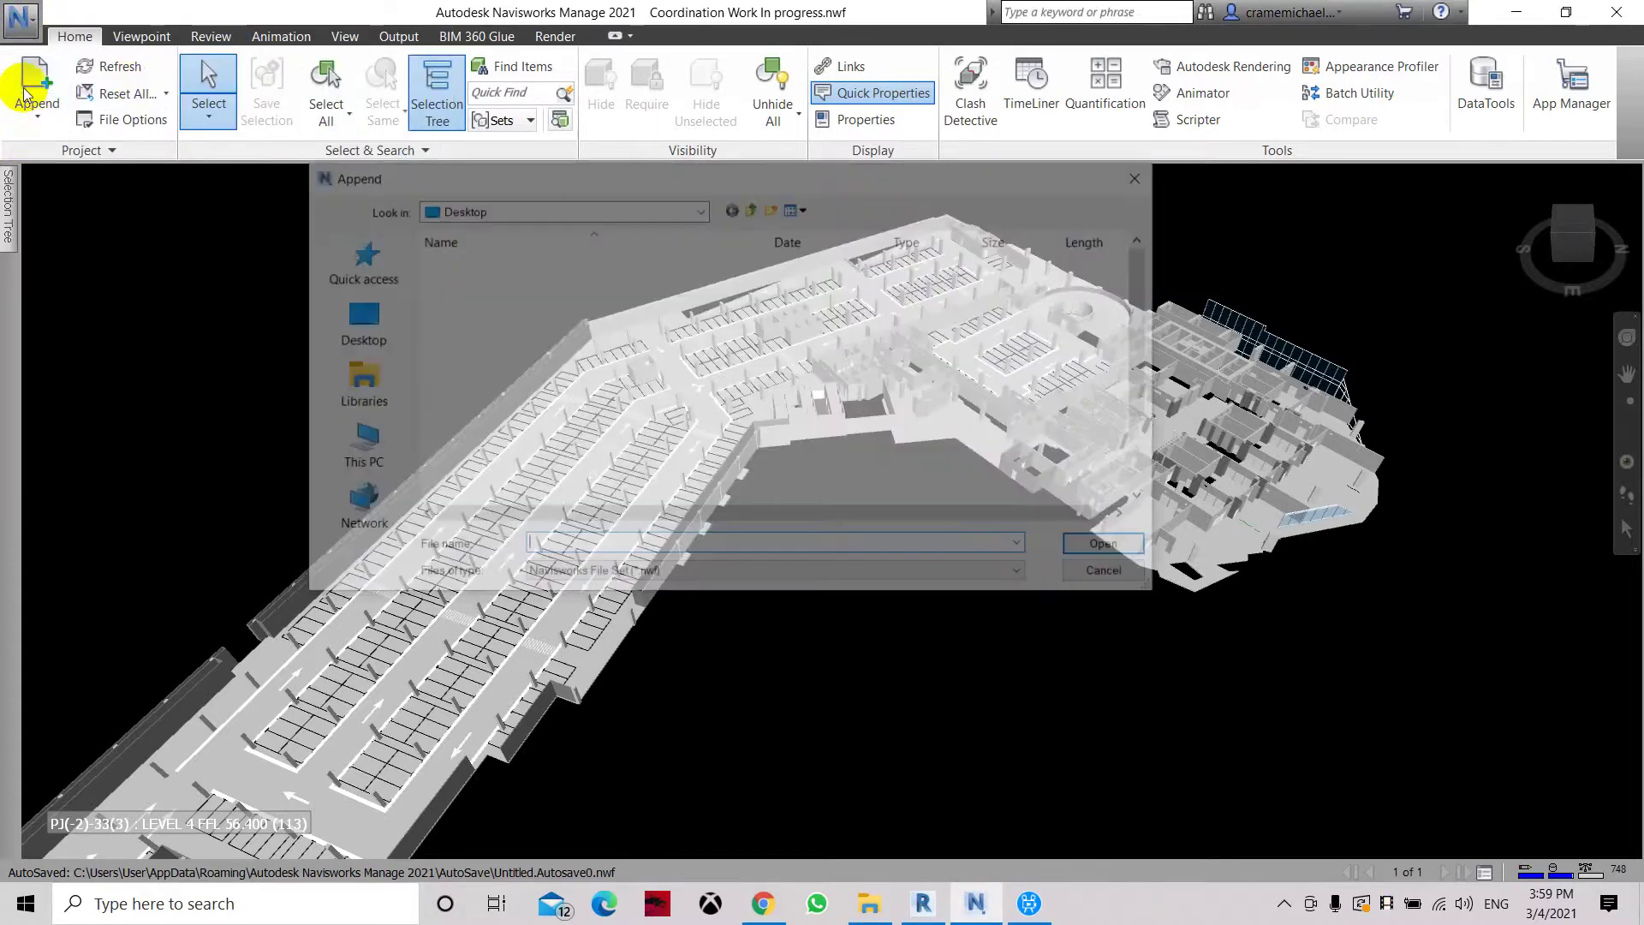
left_click(775, 575)
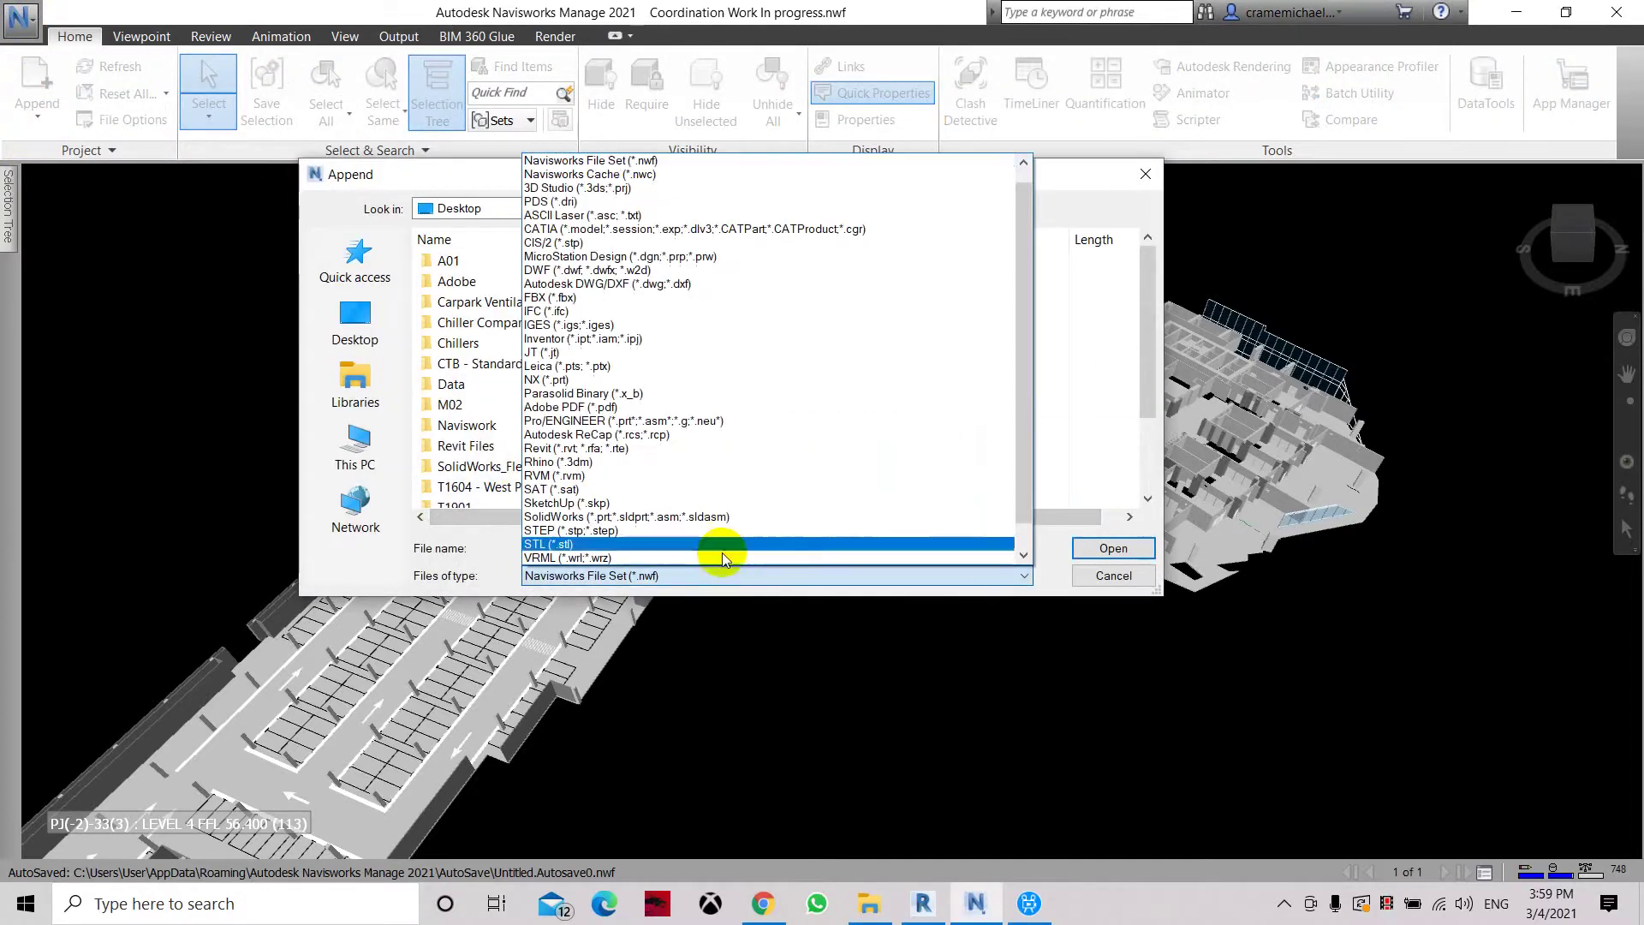
left_click(642, 174)
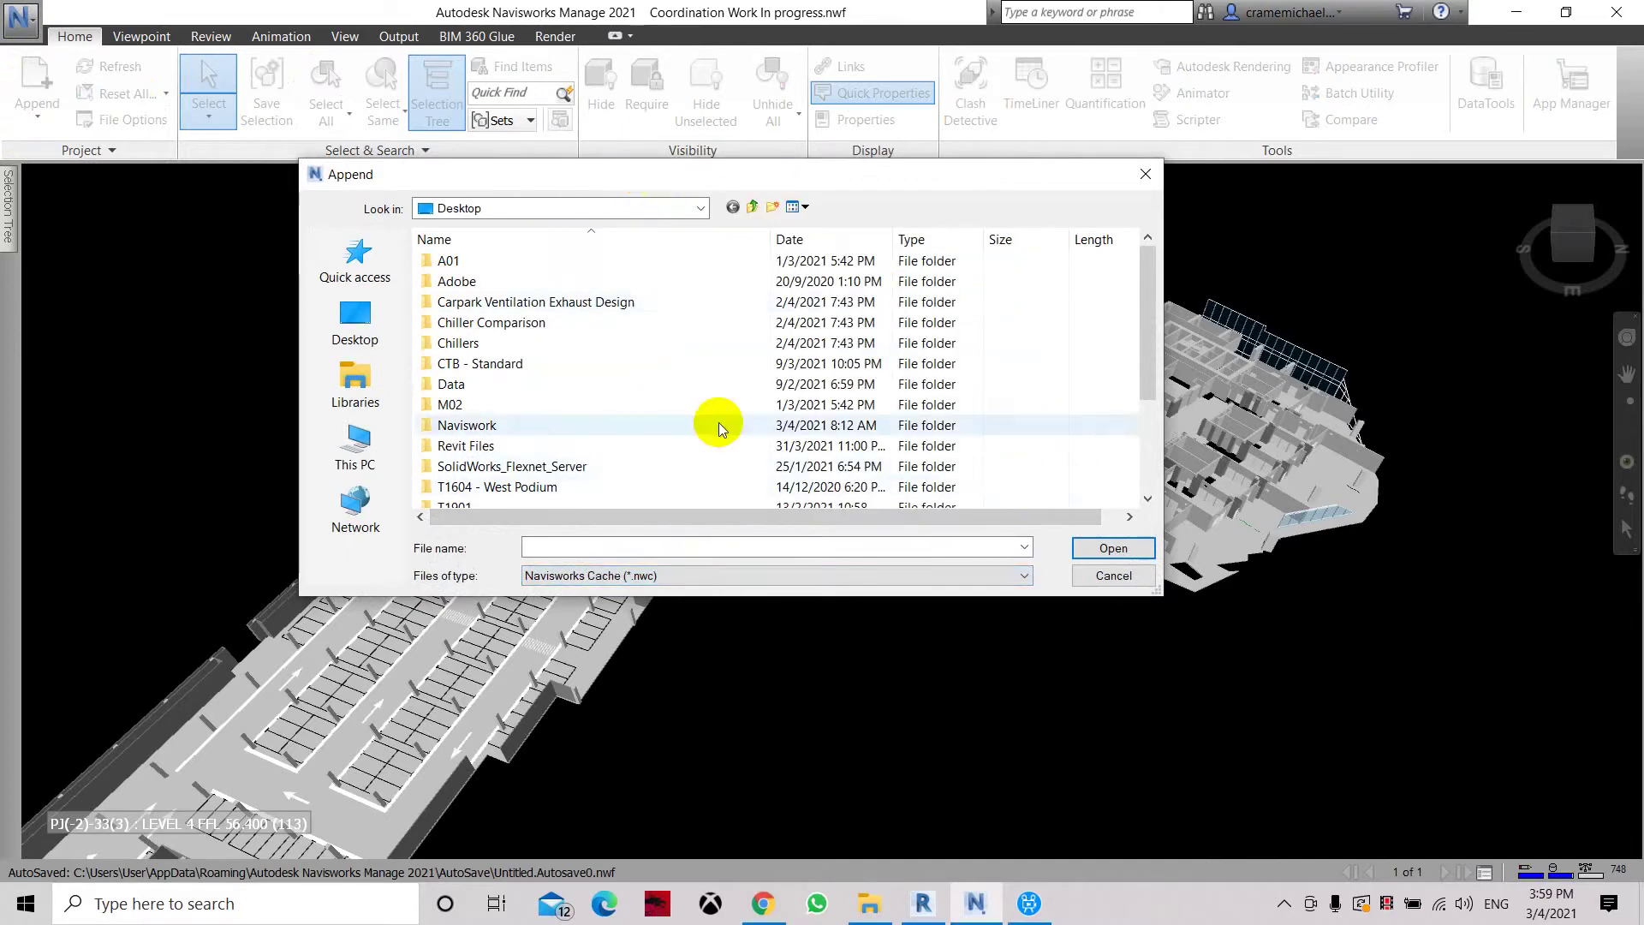
scroll(719, 428, "down", 3)
left_click(552, 488)
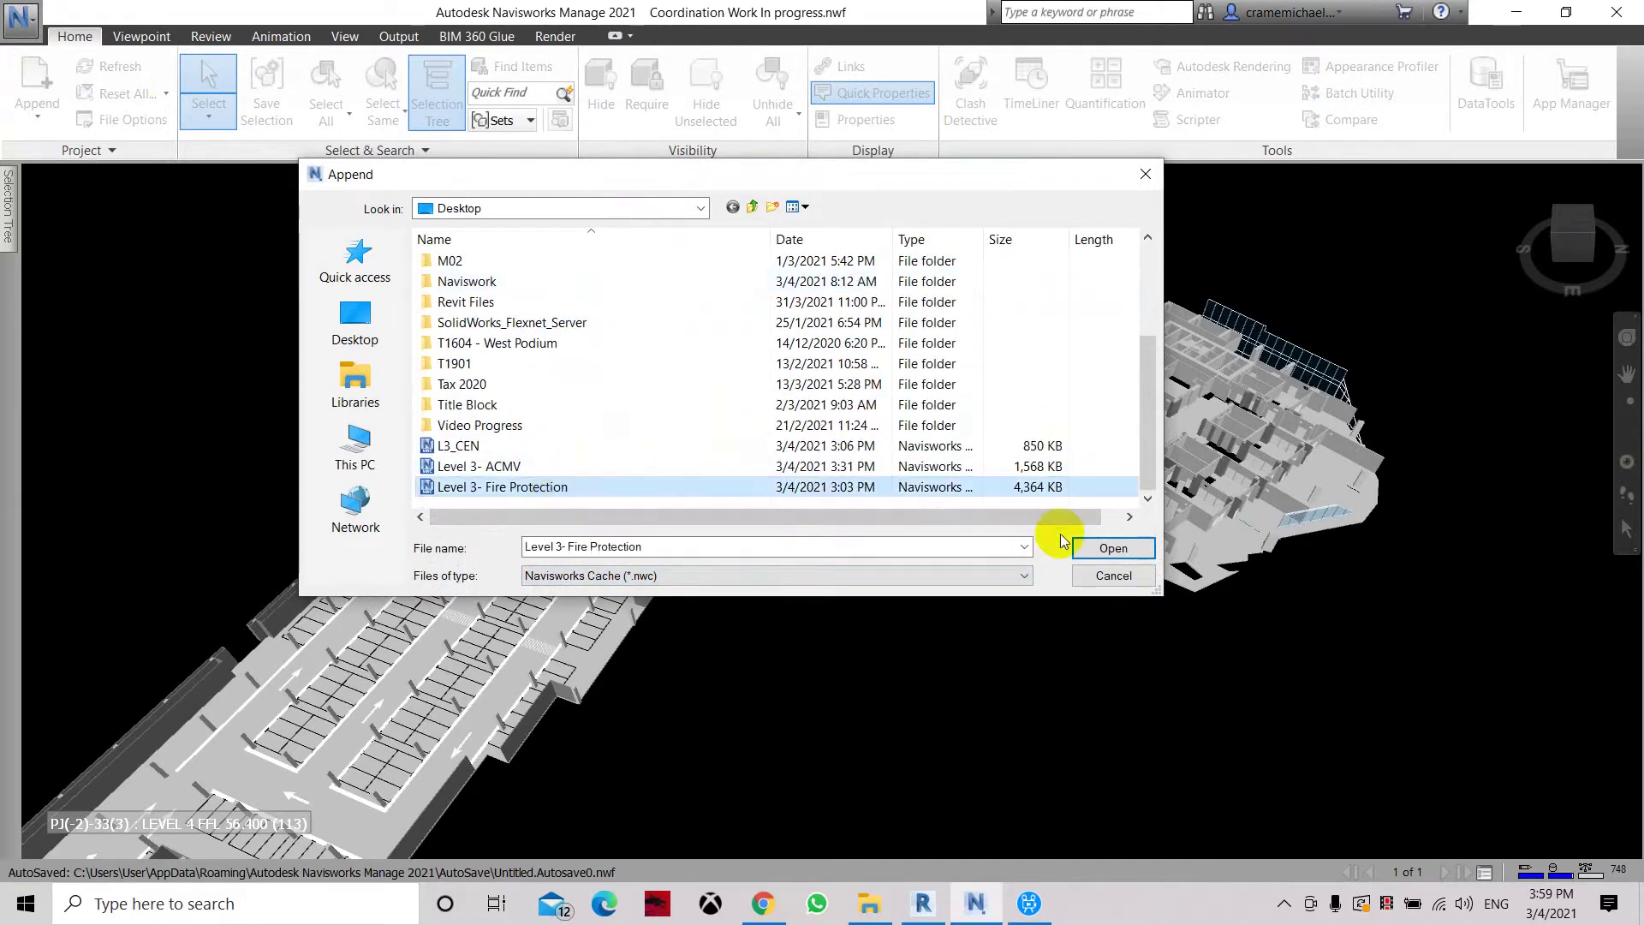
left_click(1080, 548)
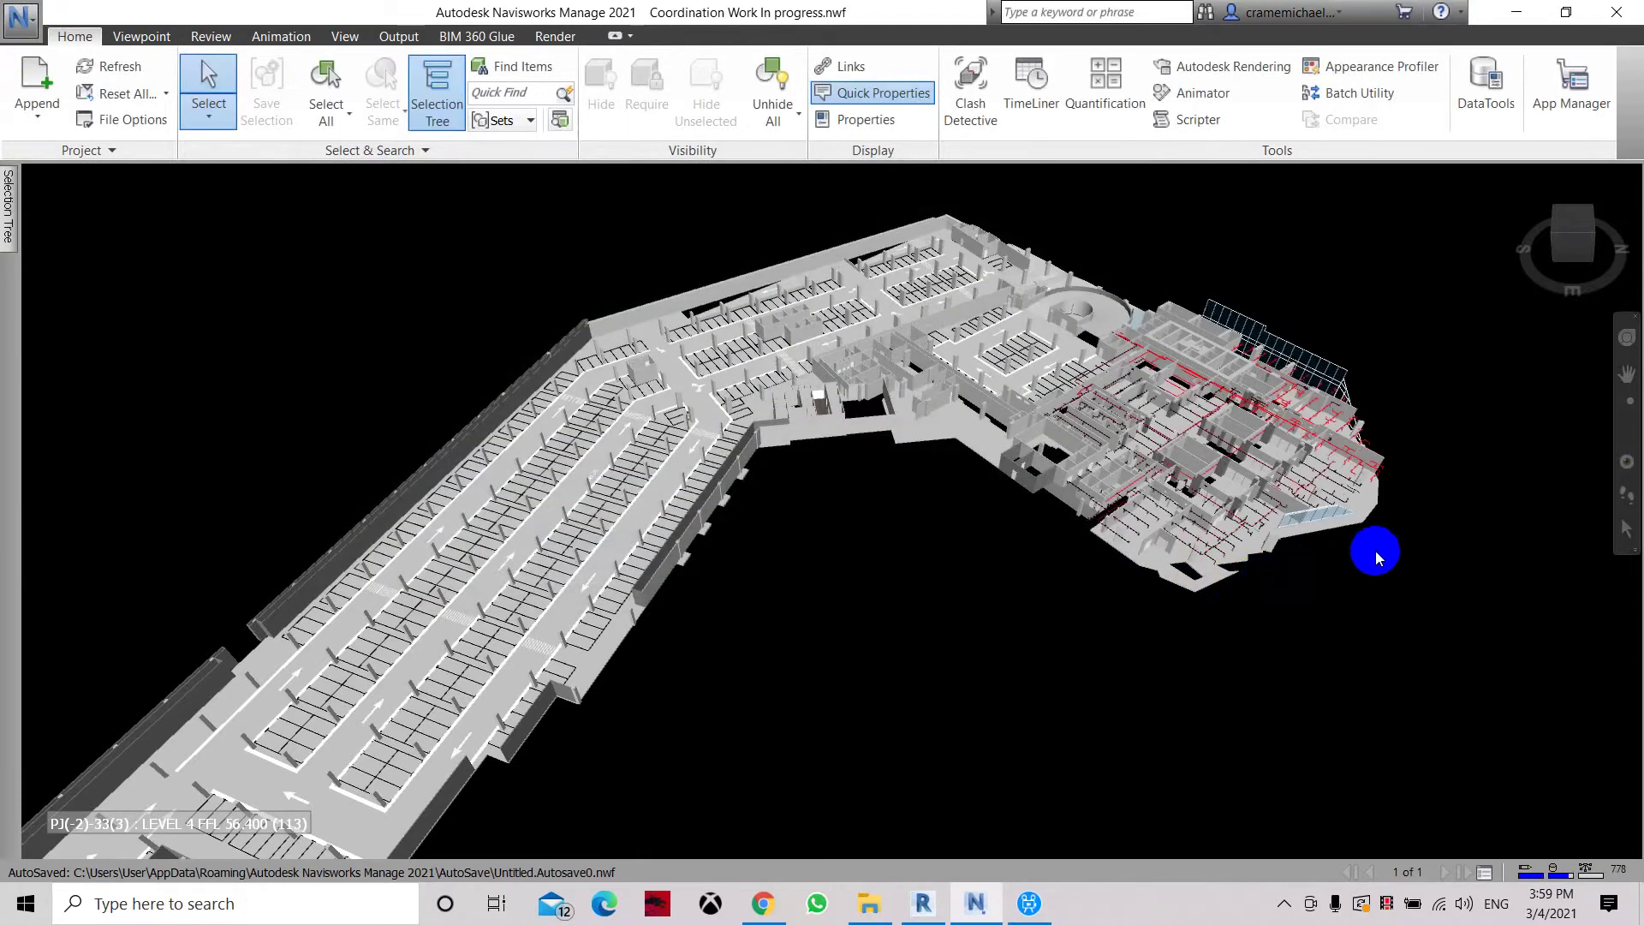
Zoom out to review the combined model and glance at the recent documents menu.
scroll(1376, 558, "up", 5)
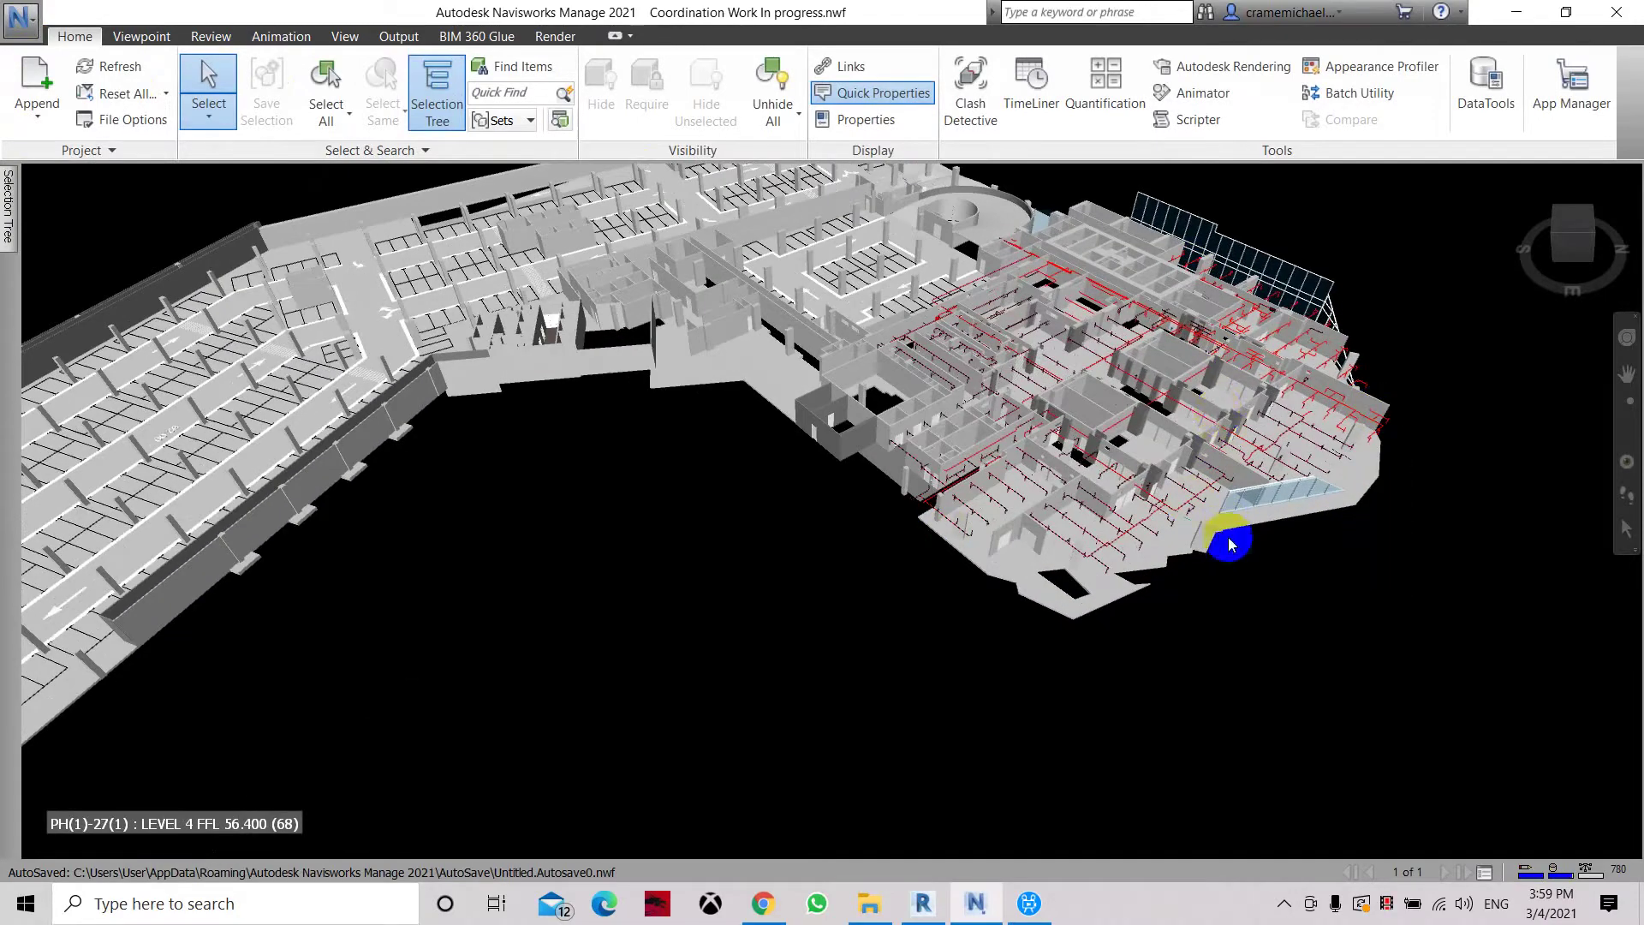
scroll(1228, 544, "down", 4)
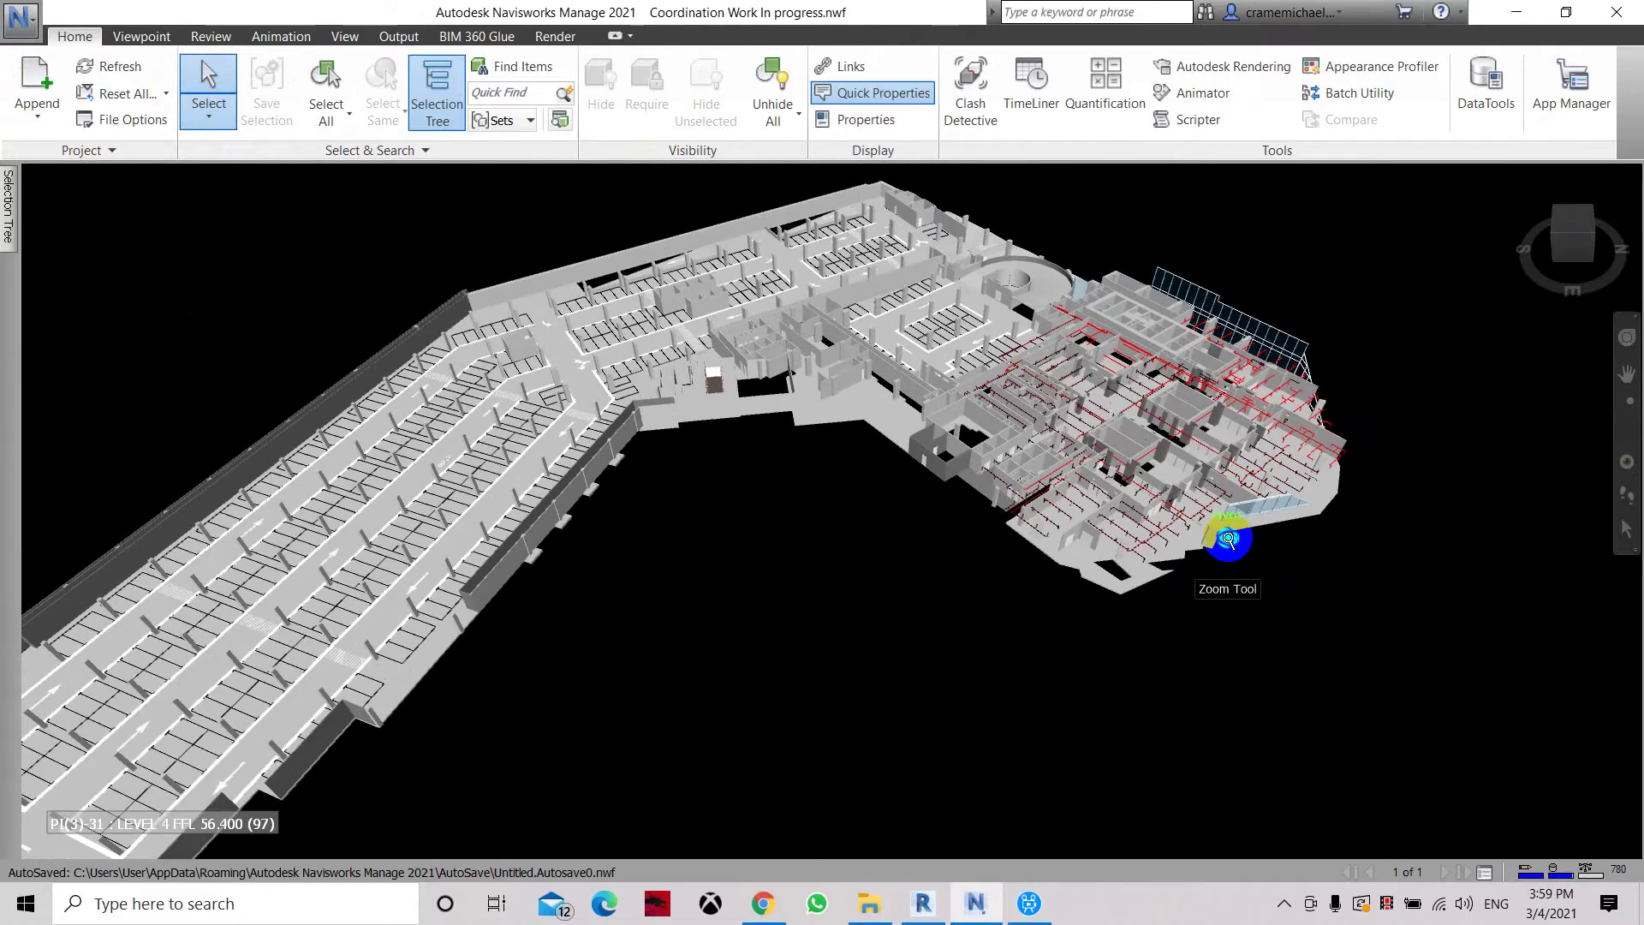
scroll(1229, 541, "down", 1)
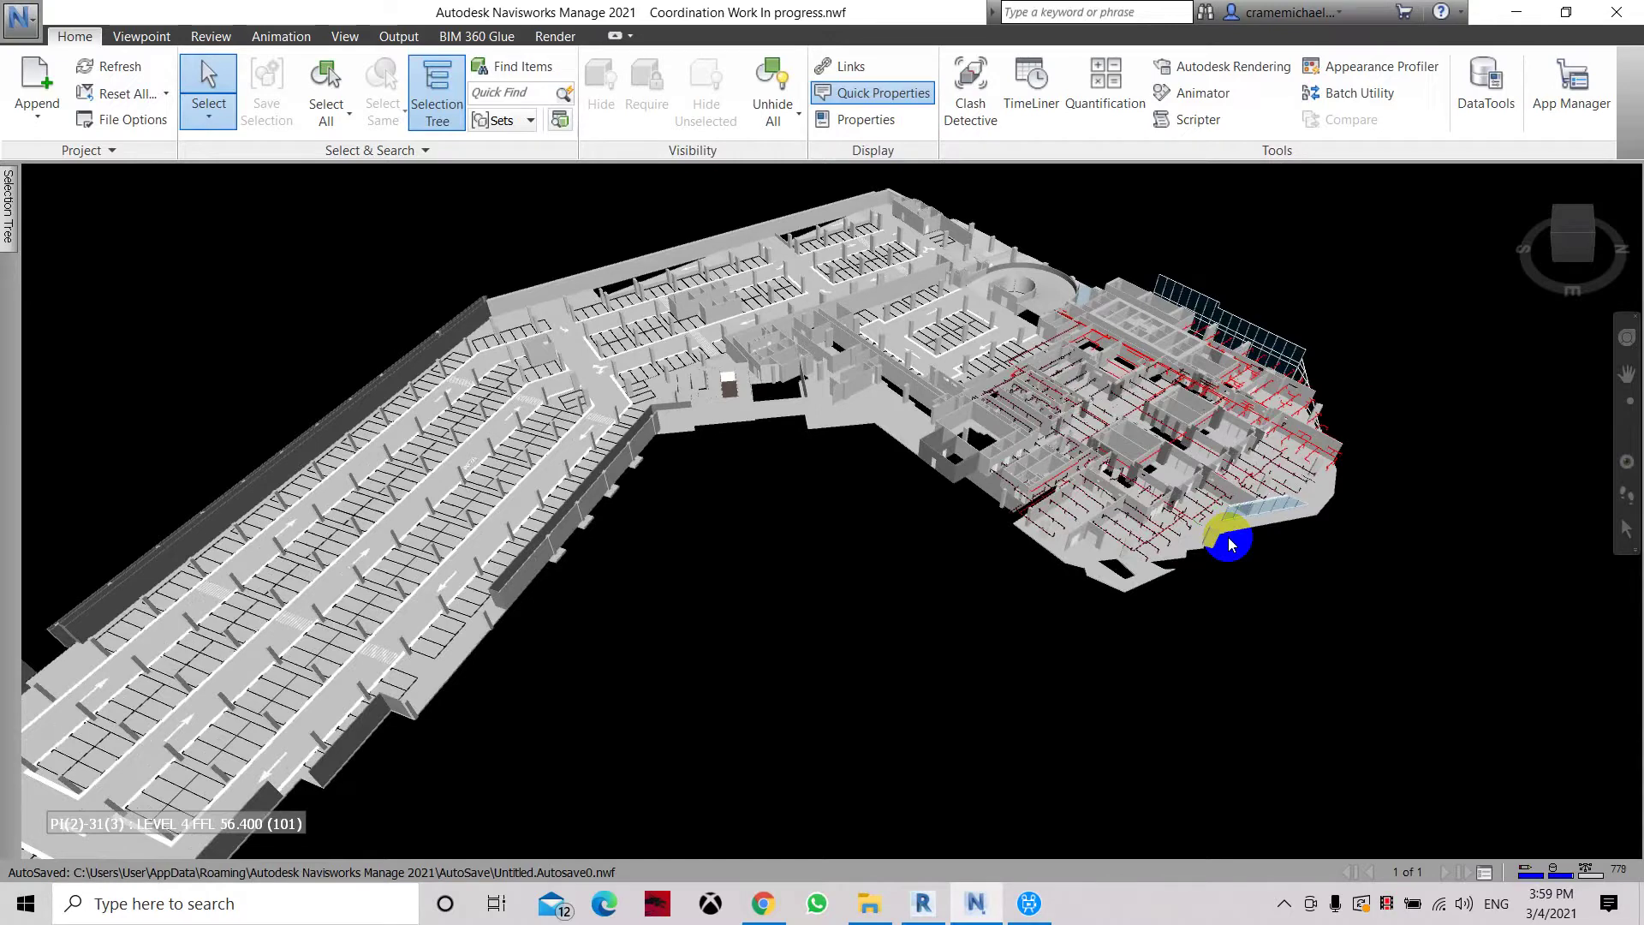
scroll(1228, 543, "down", 1)
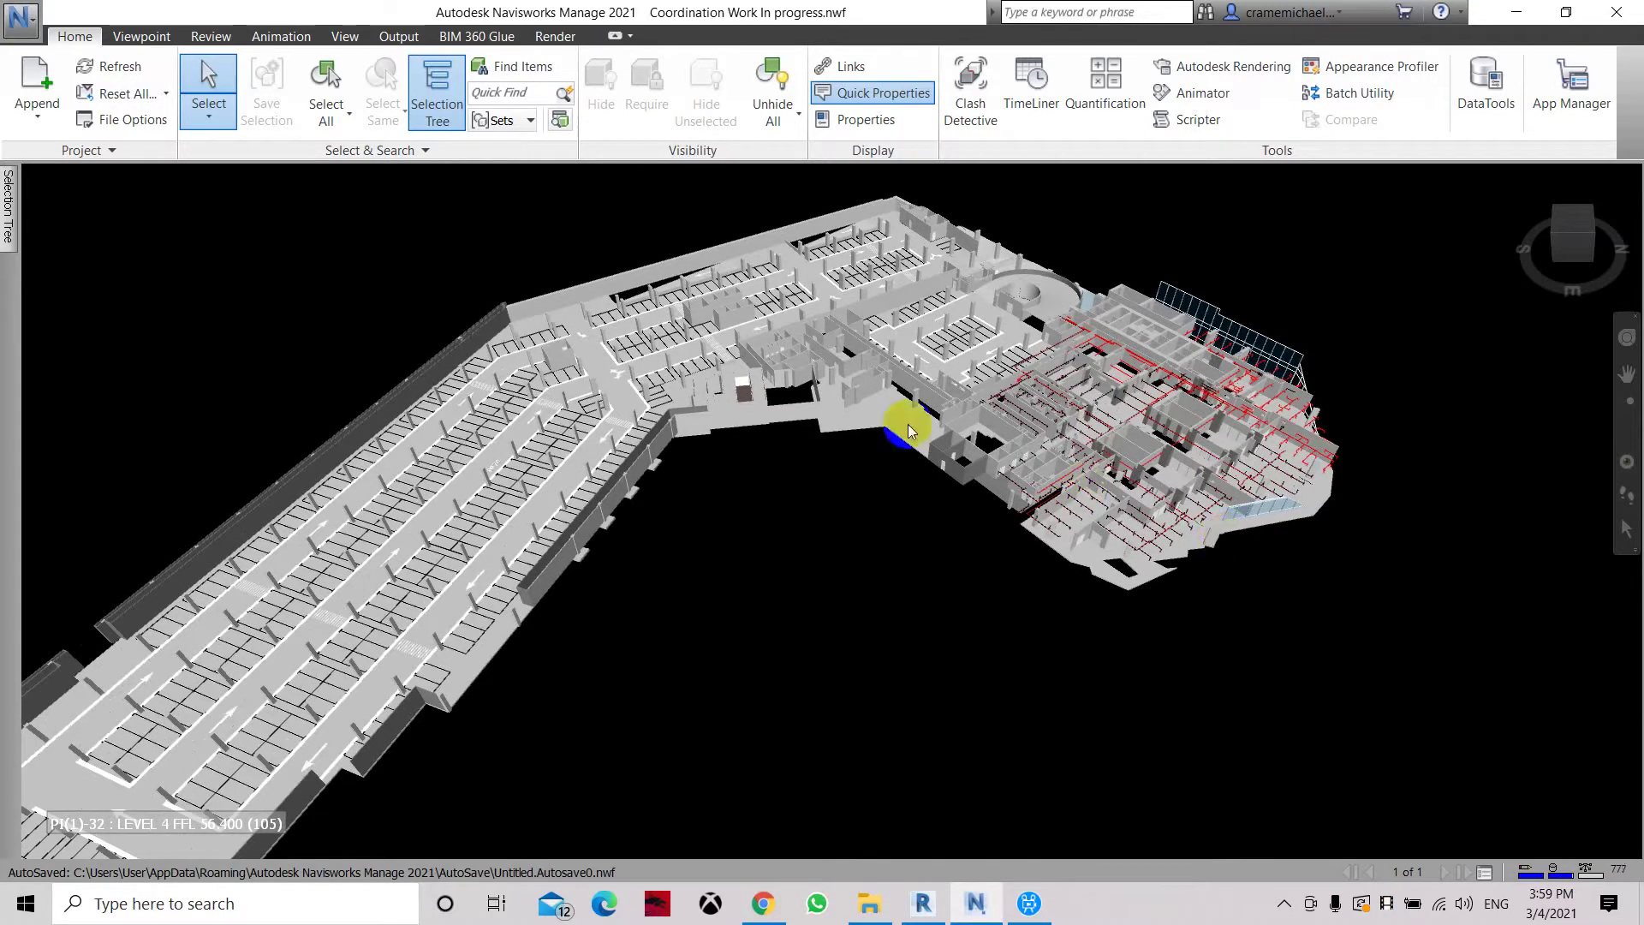
left_click(23, 26)
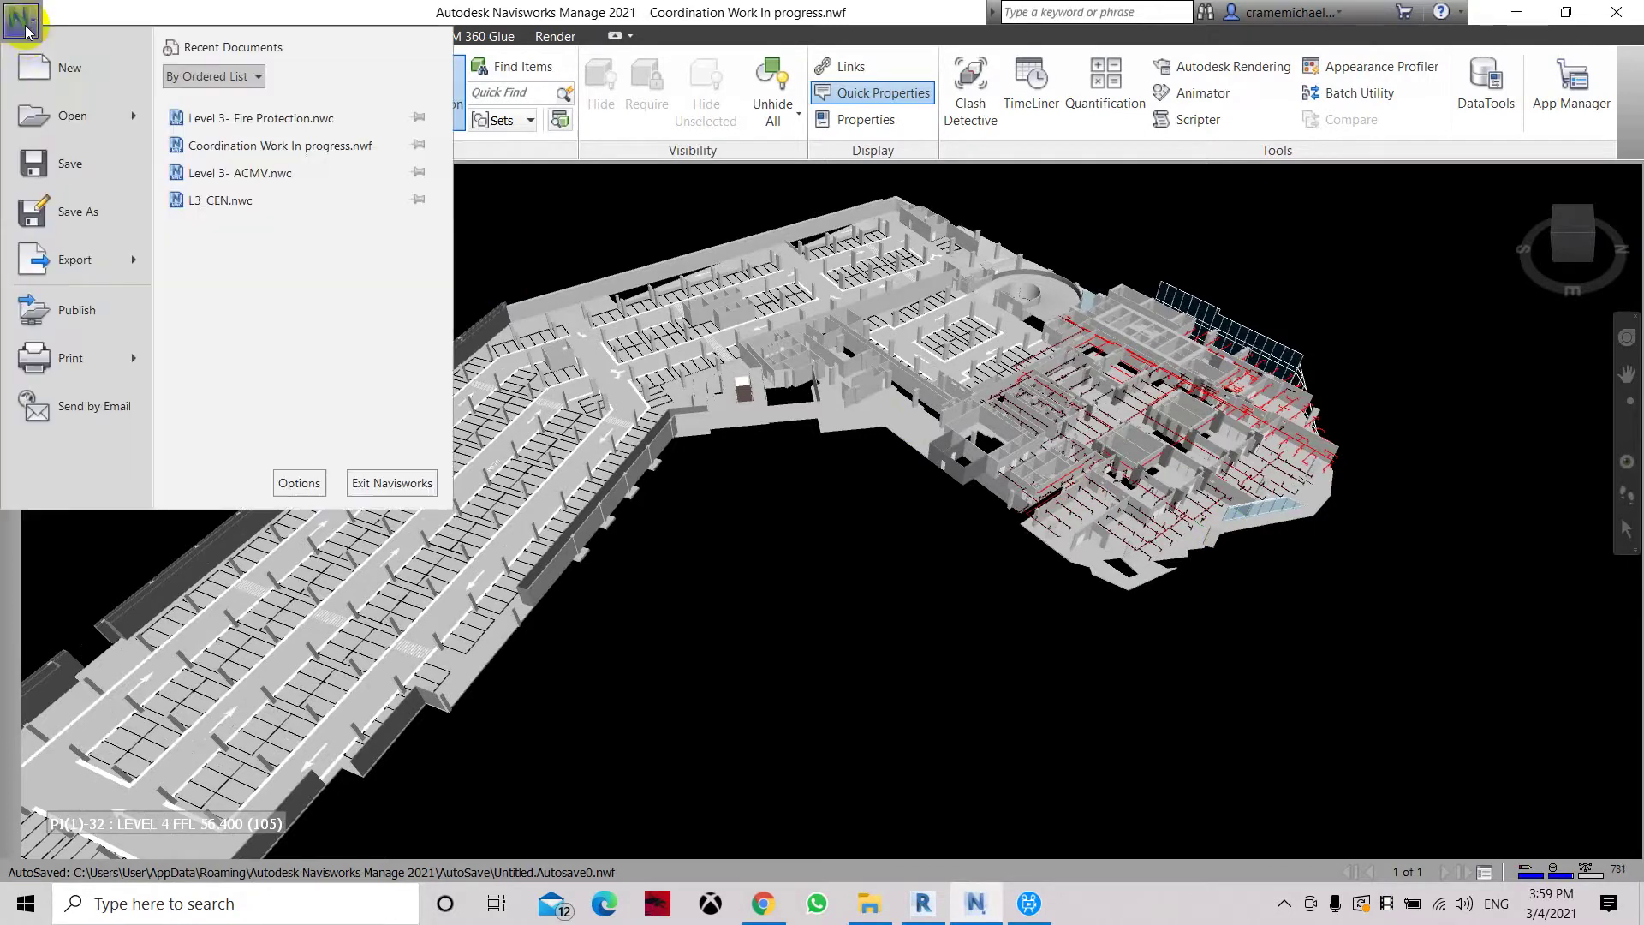
left_click(442, 353)
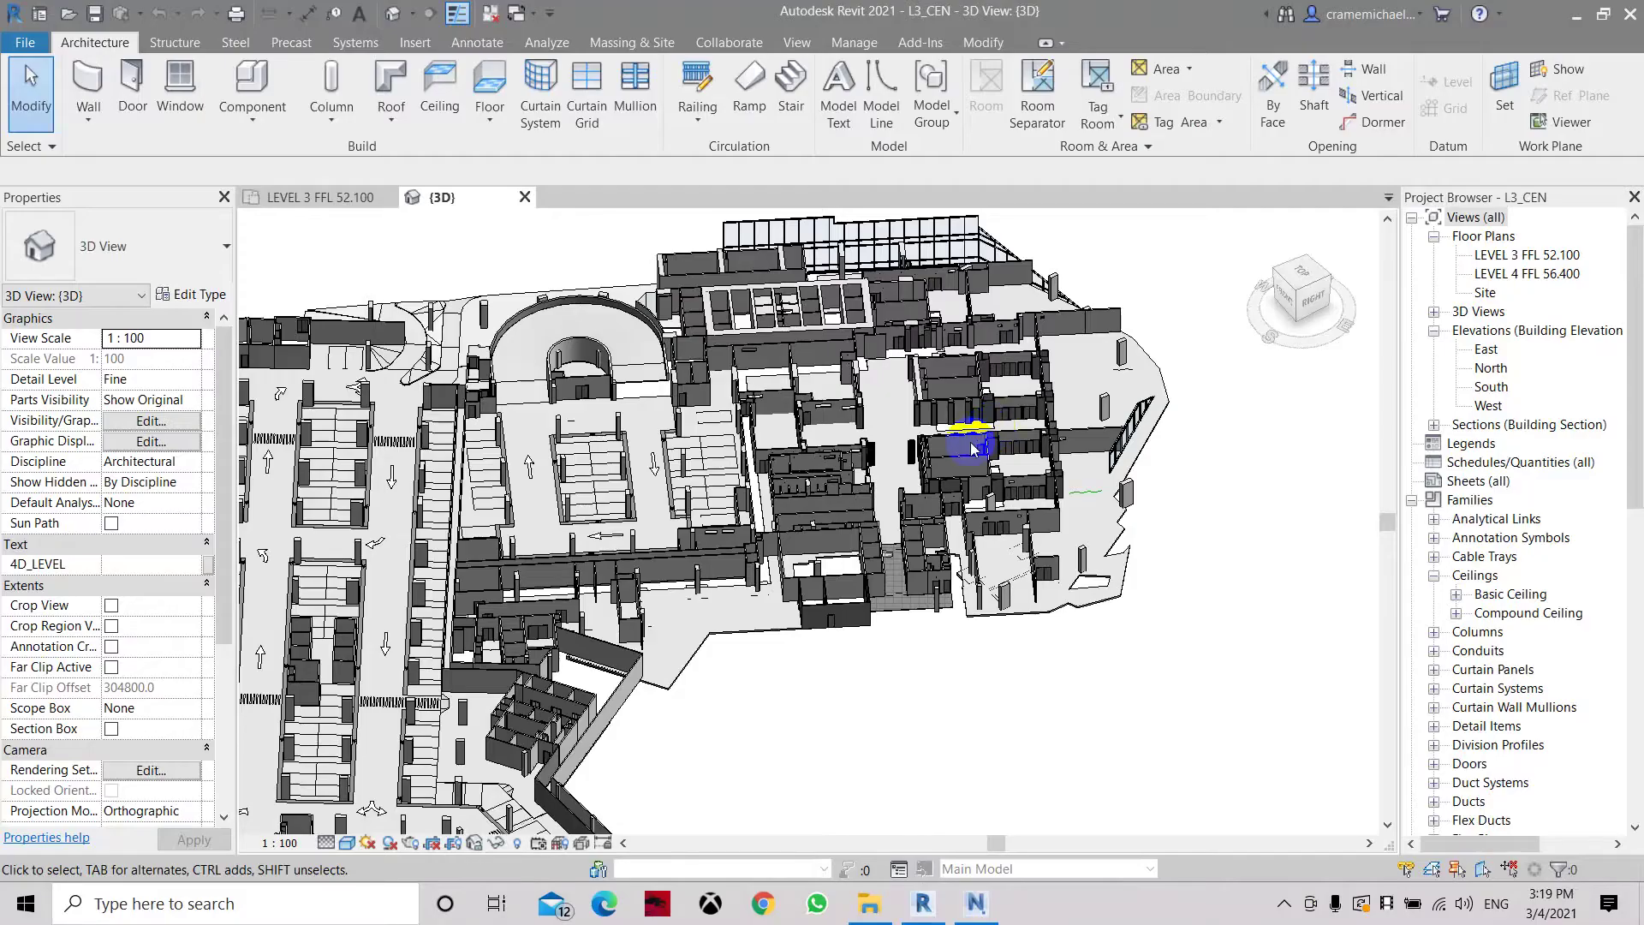
Close the L3_CEN project and open West Podium Level 3- ACMV from the Recent Files.
left_click(17, 42)
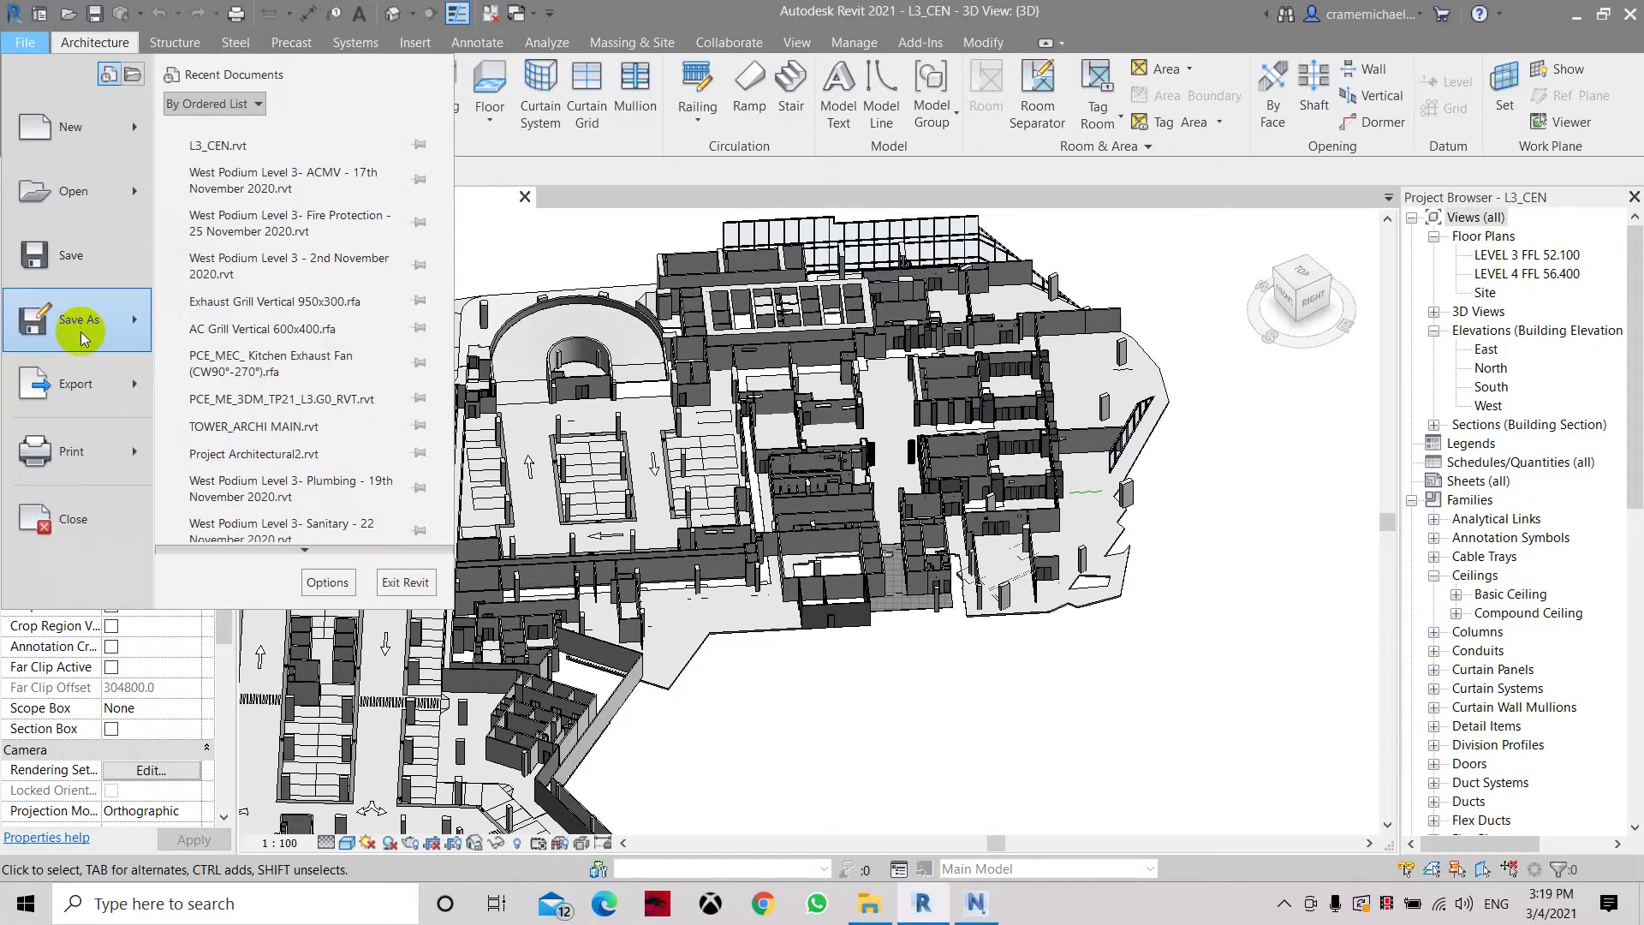
left_click(62, 518)
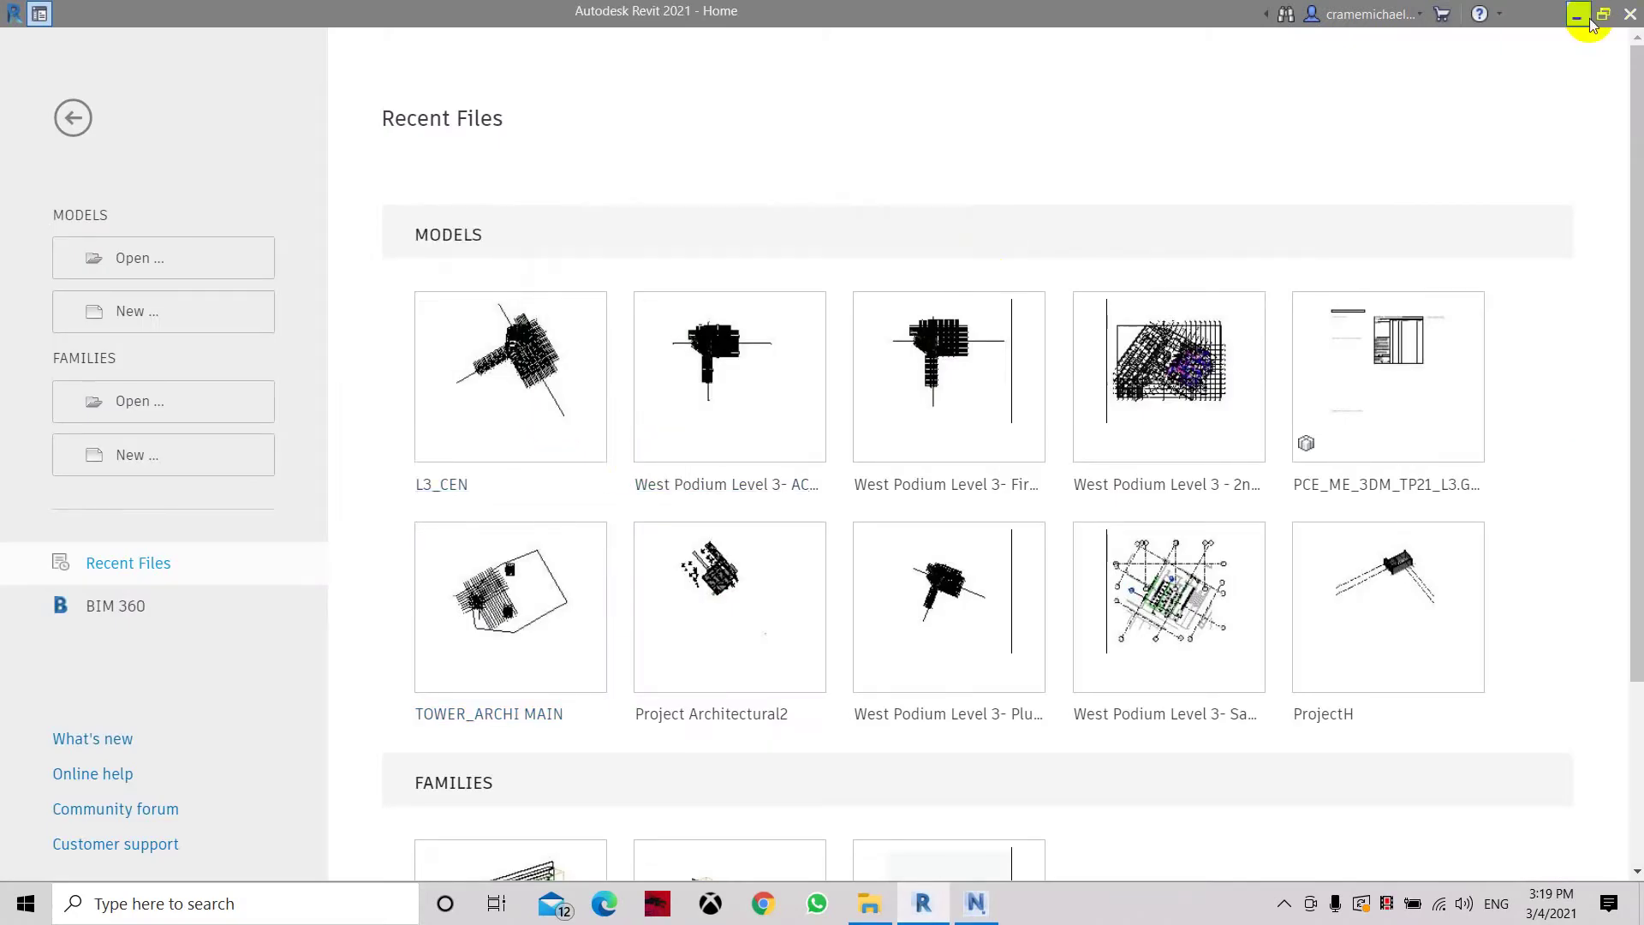
left_click(149, 266)
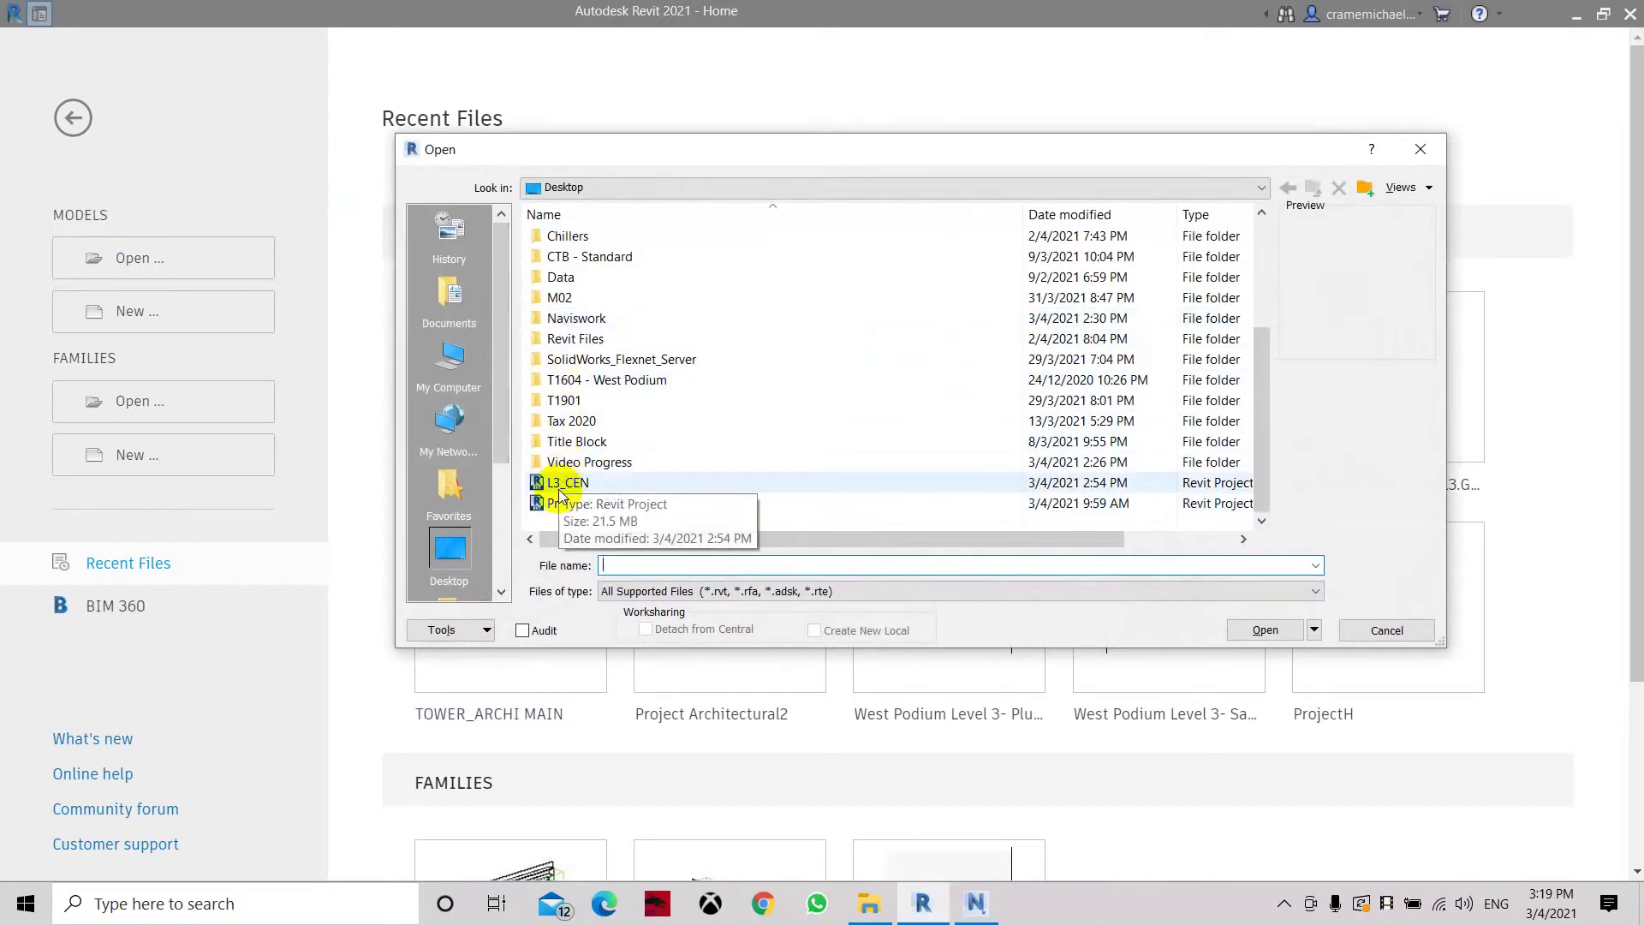
left_click(1385, 631)
left_click(735, 438)
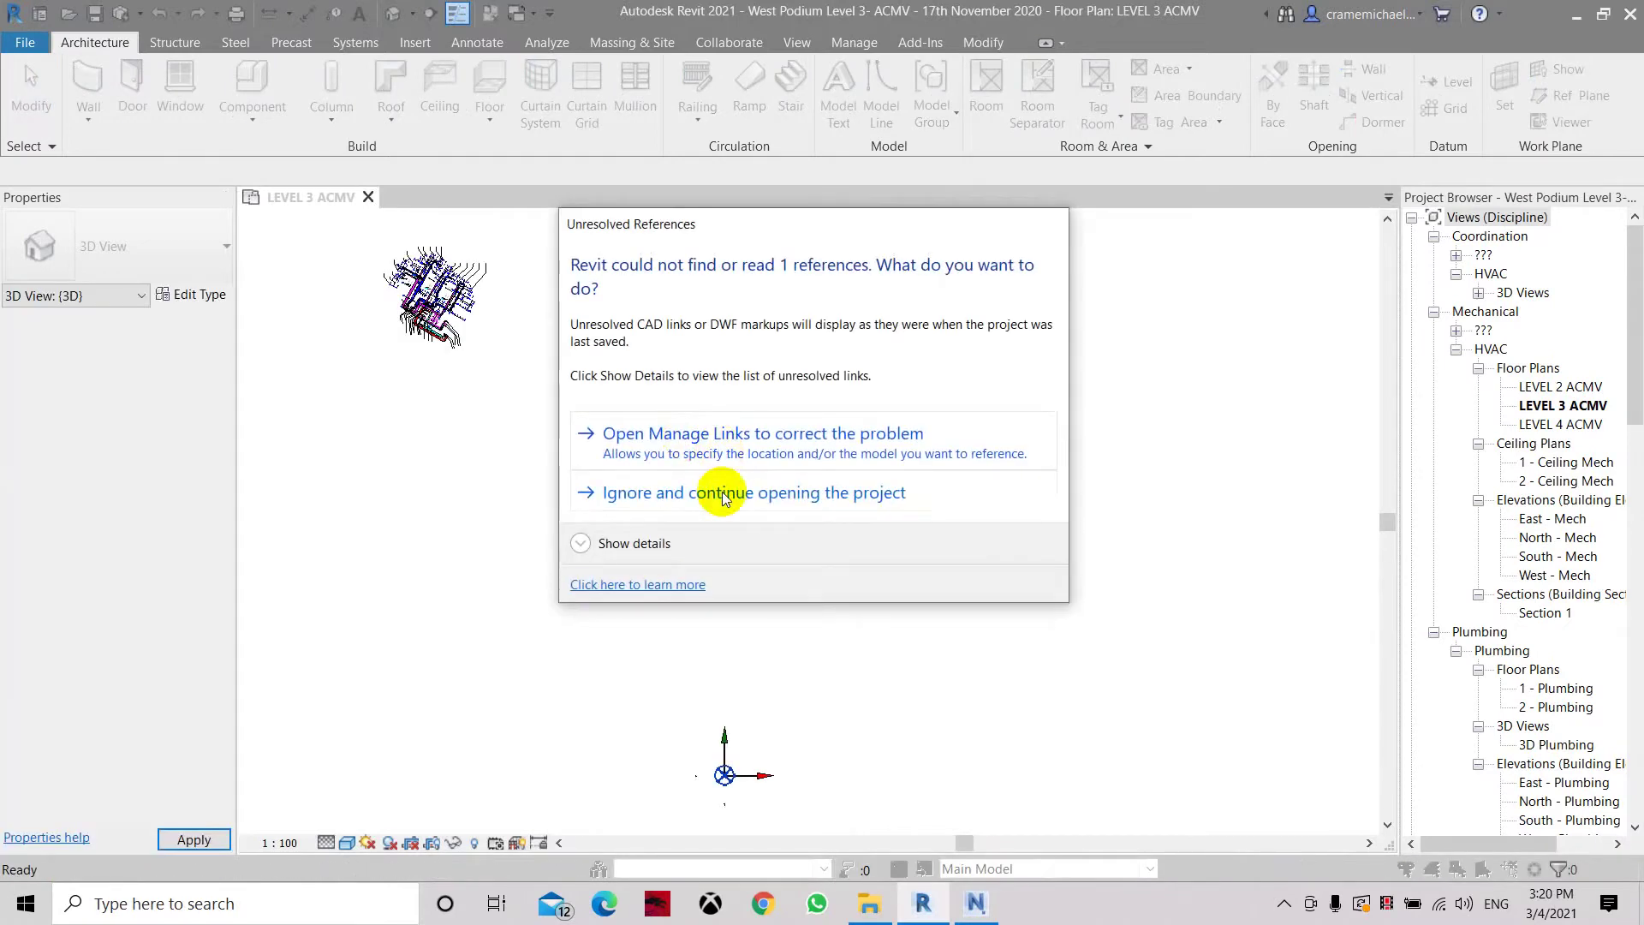
In Manage Links, reload the missing L3_CEN.0001.rvt link from L3_CEN.rvt and confirm.
left_click(709, 447)
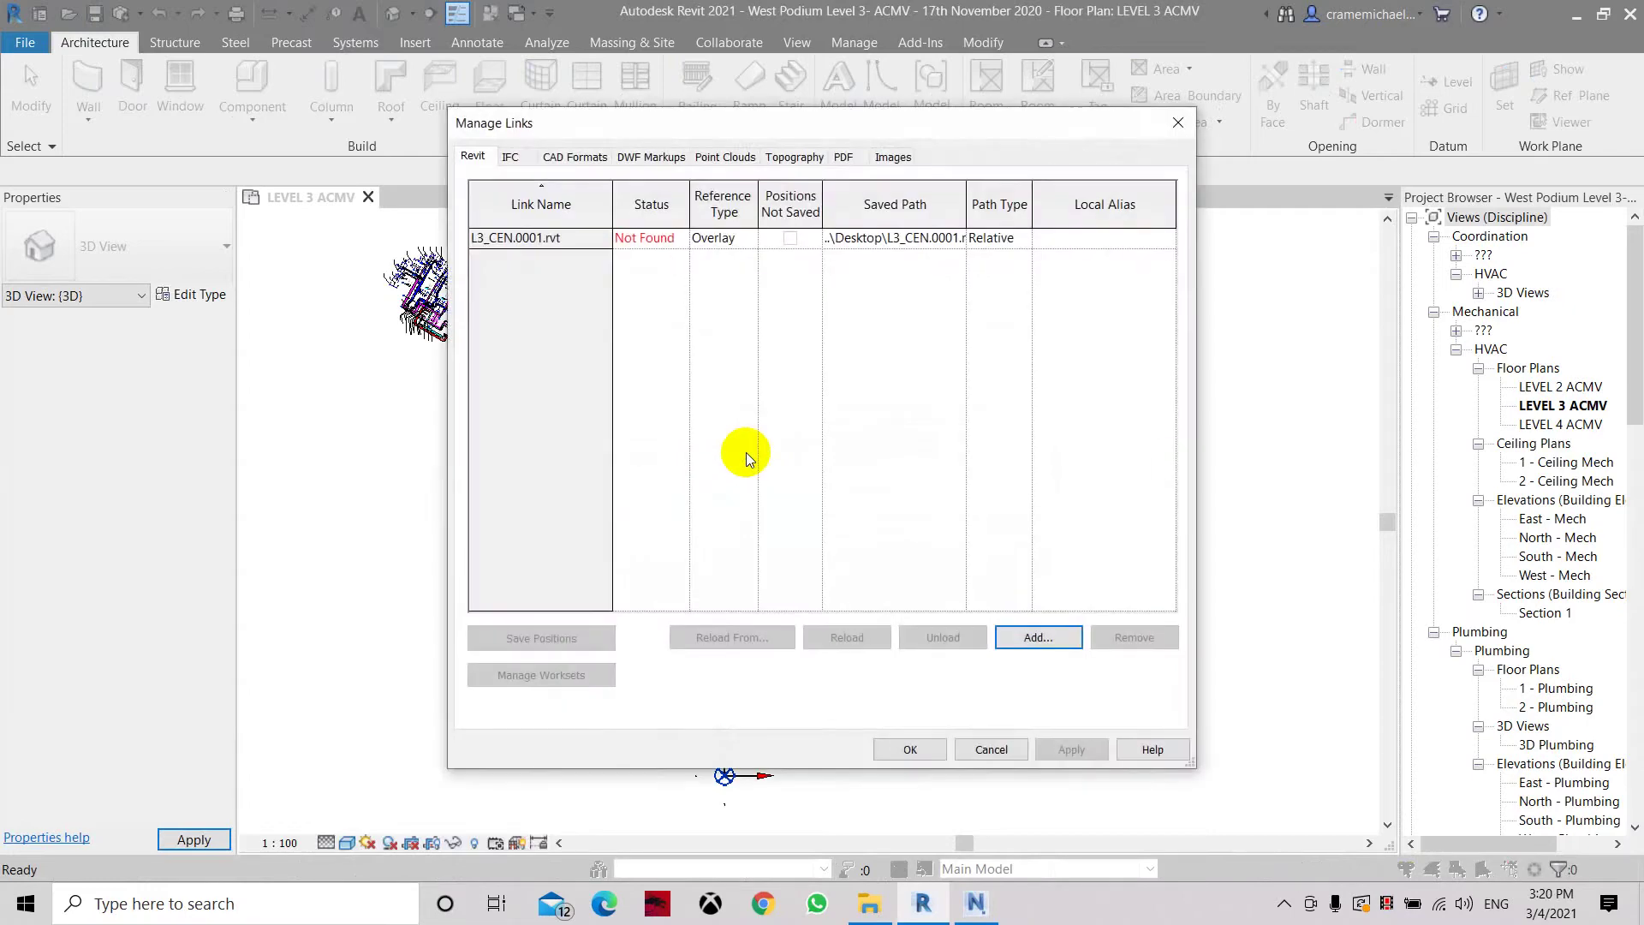
left_click(518, 240)
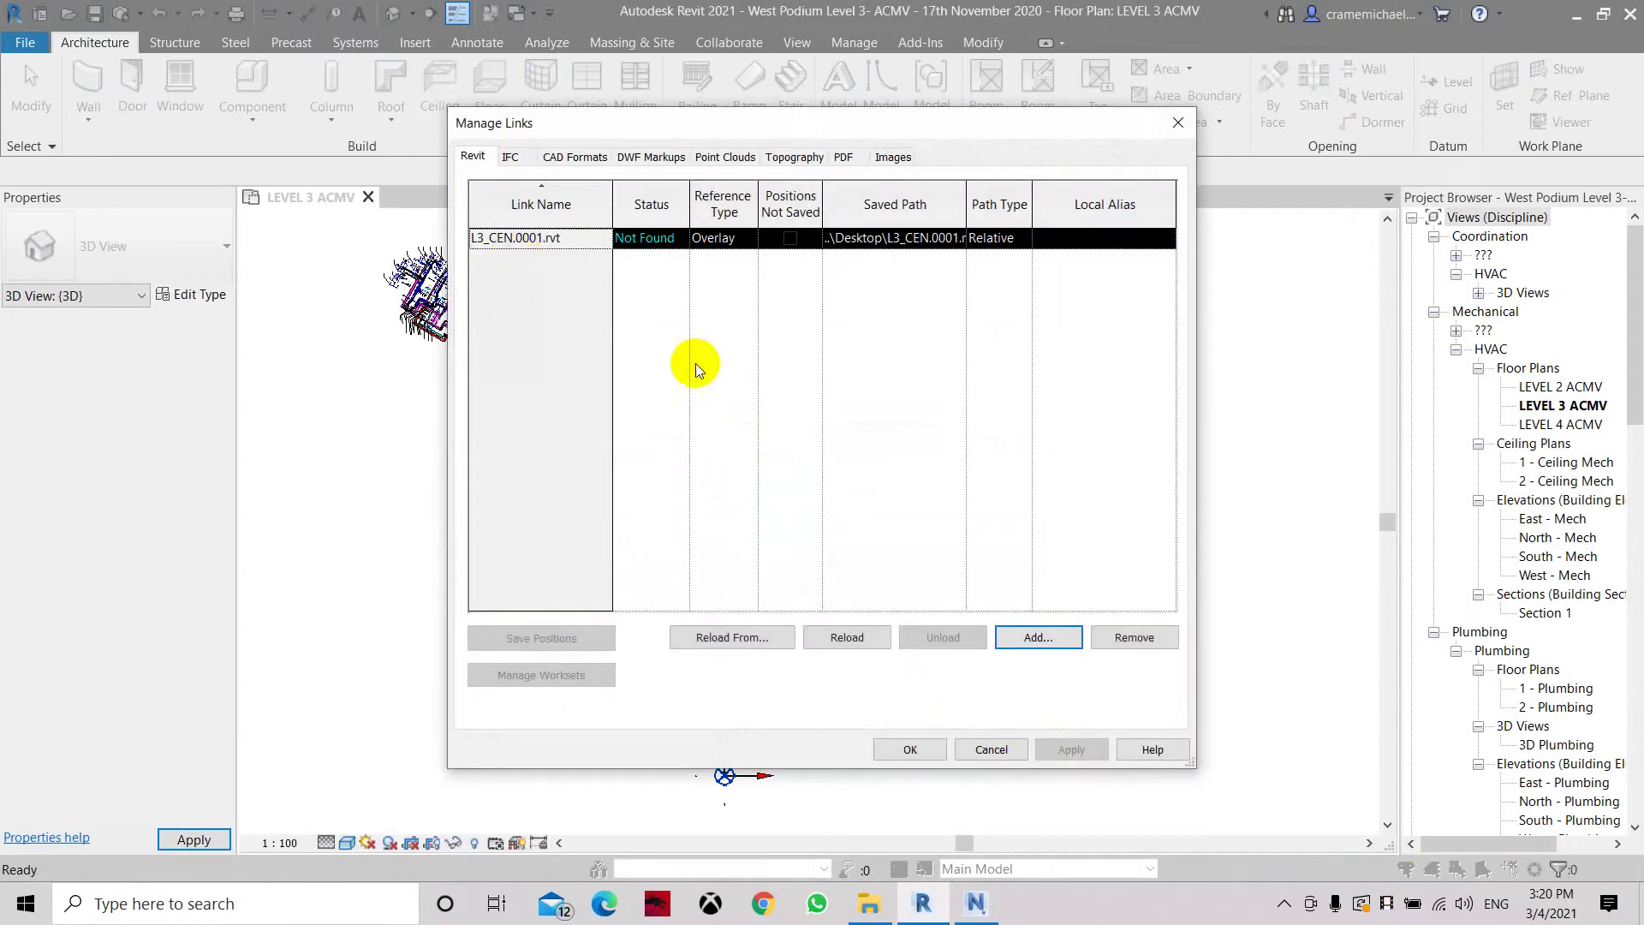
left_click(724, 638)
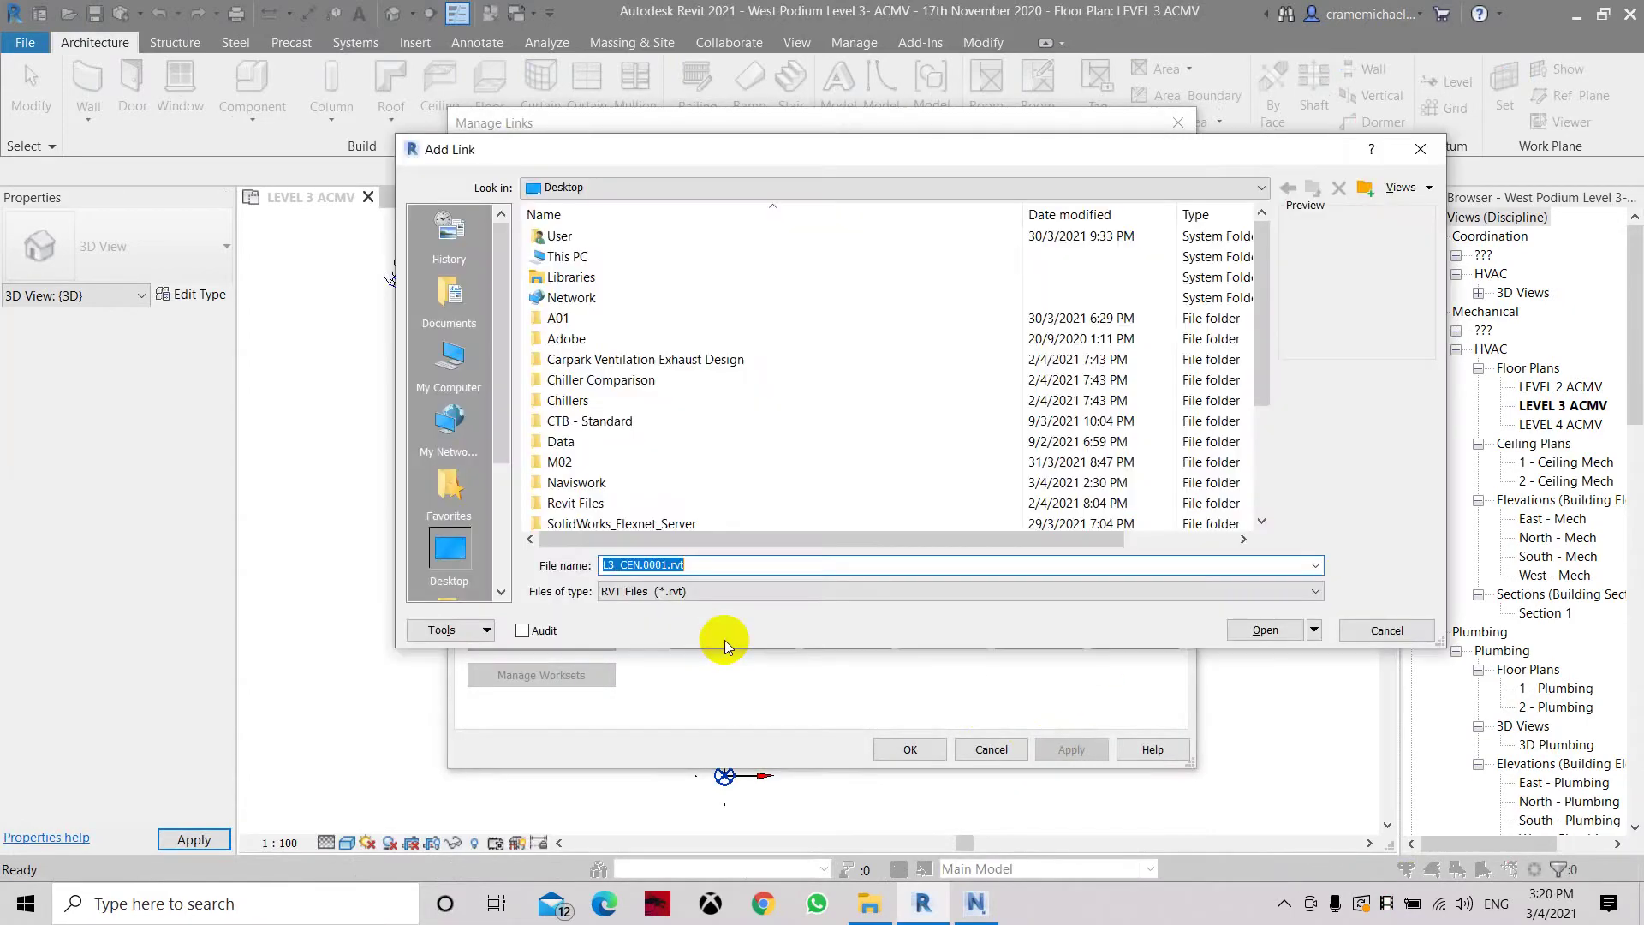
scroll(758, 520, "down", 3)
left_click(569, 482)
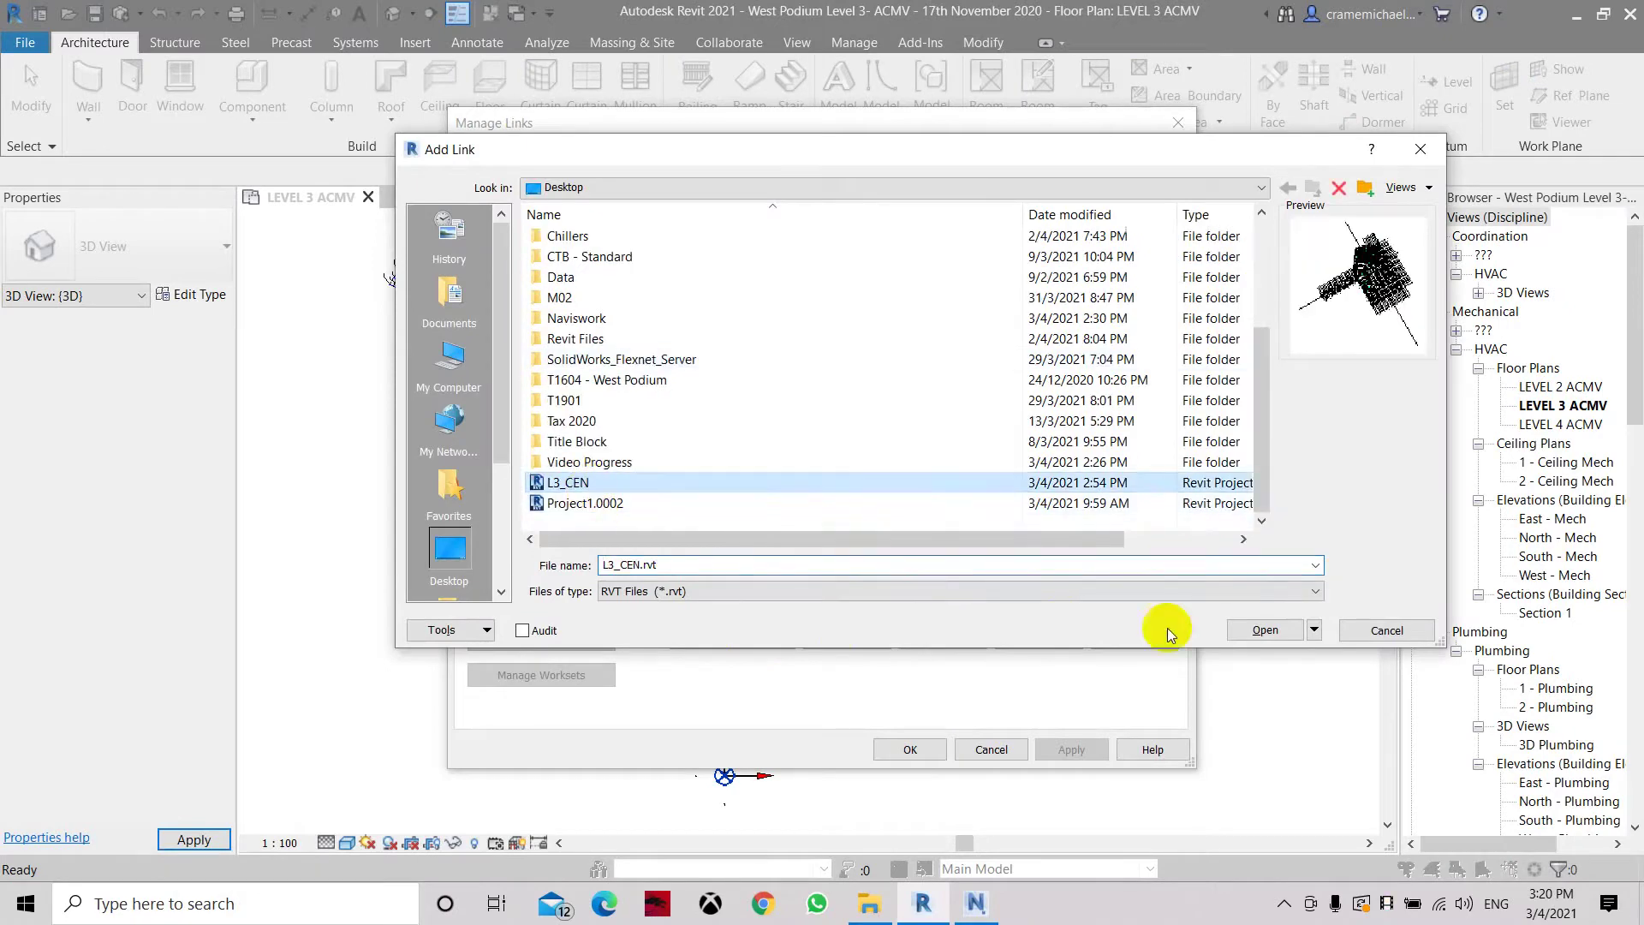
left_click(1265, 629)
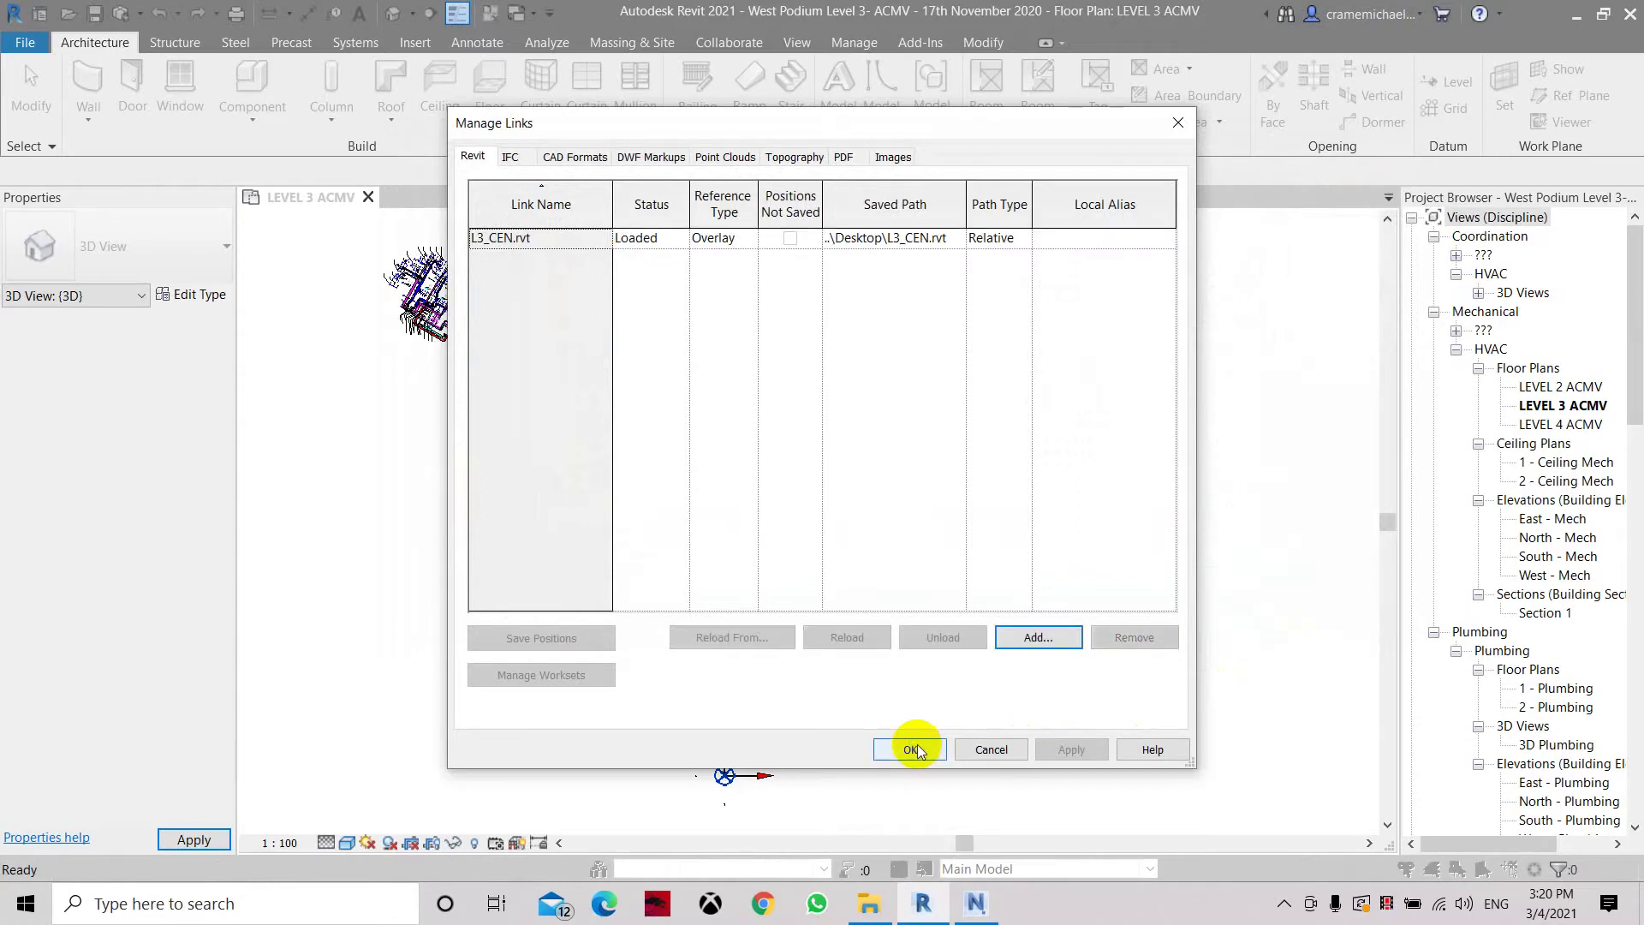
left_click(913, 750)
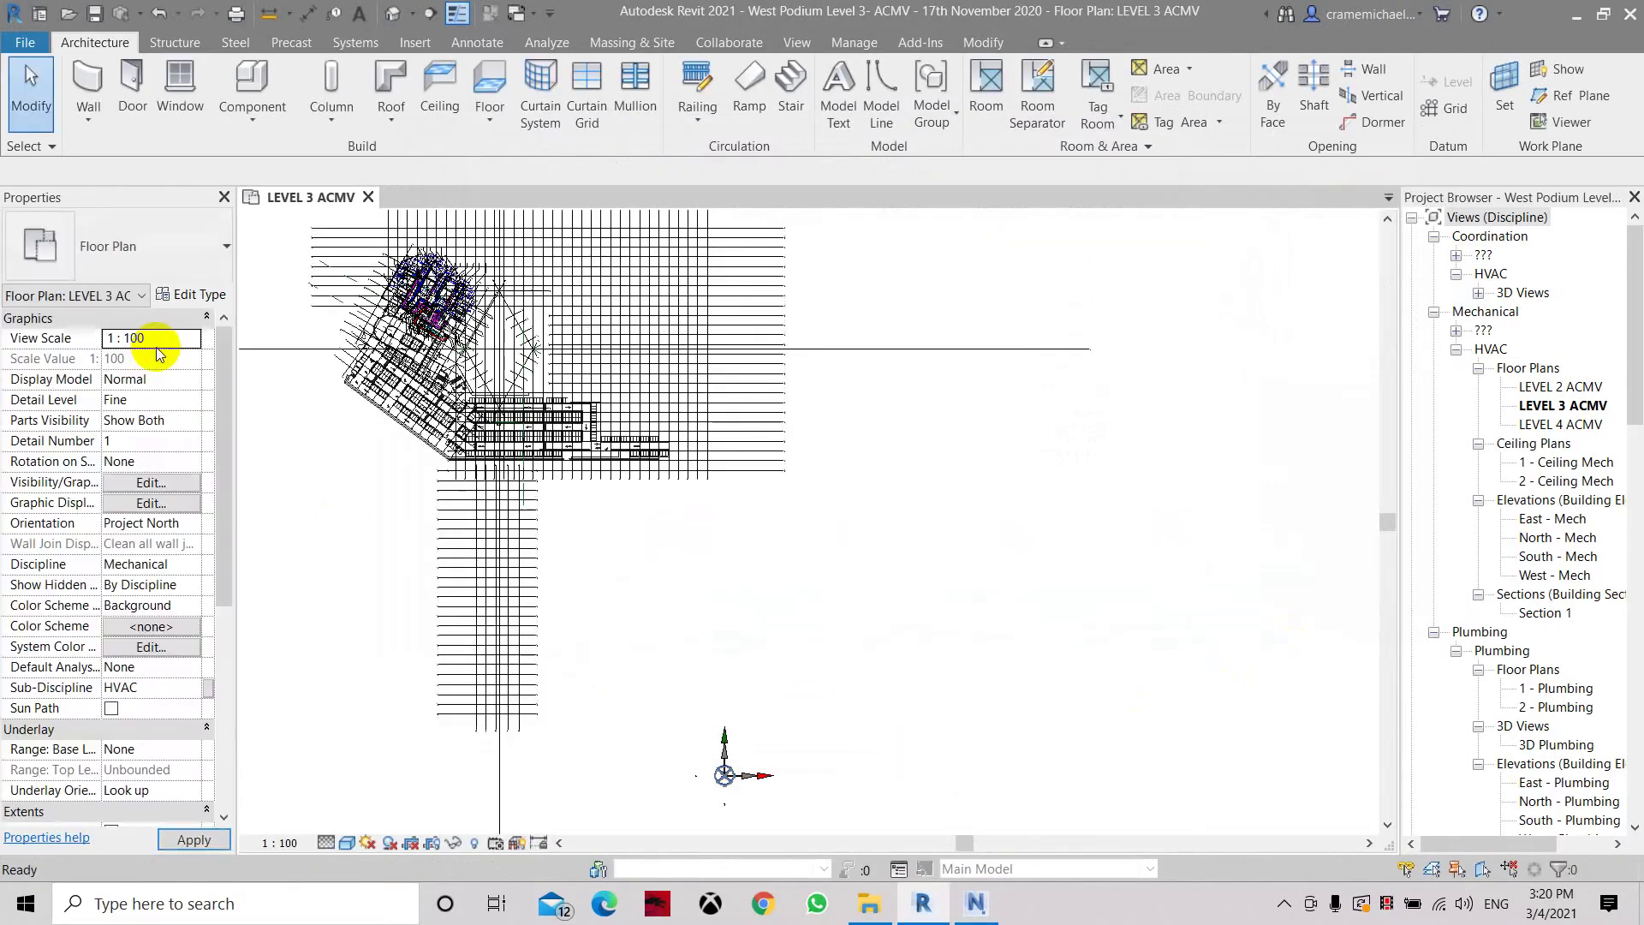
Switch to the default 3D view and zoom in on the ductwork inside the linked L3_CEN model.
middle_click_drag(734, 594, 818, 573)
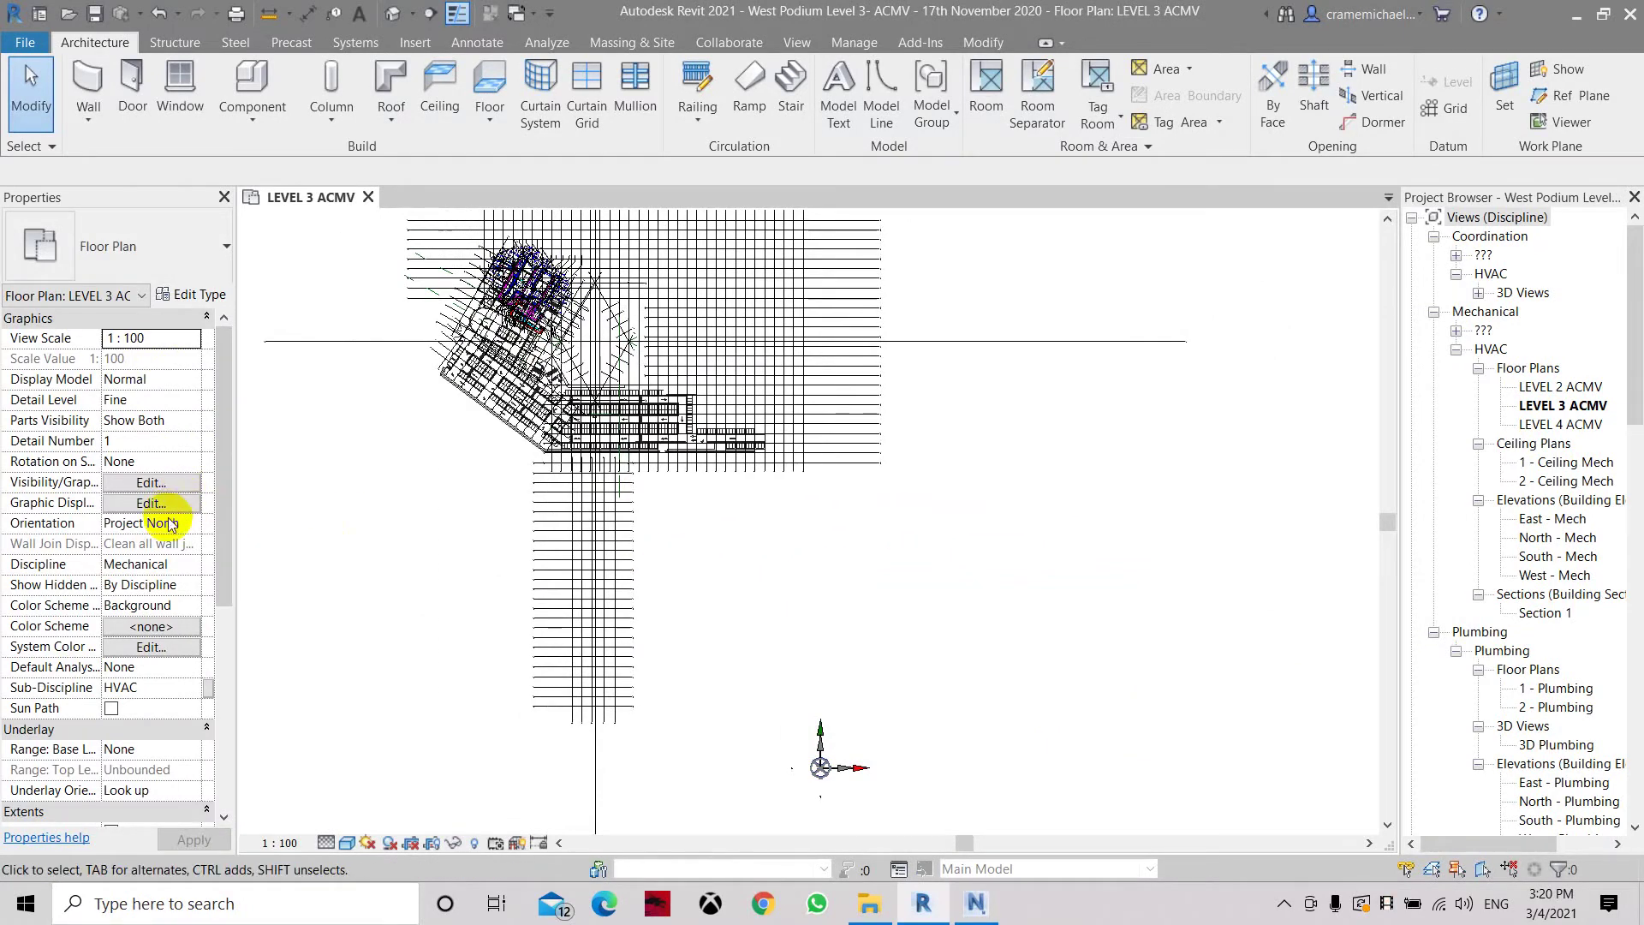
left_click(391, 14)
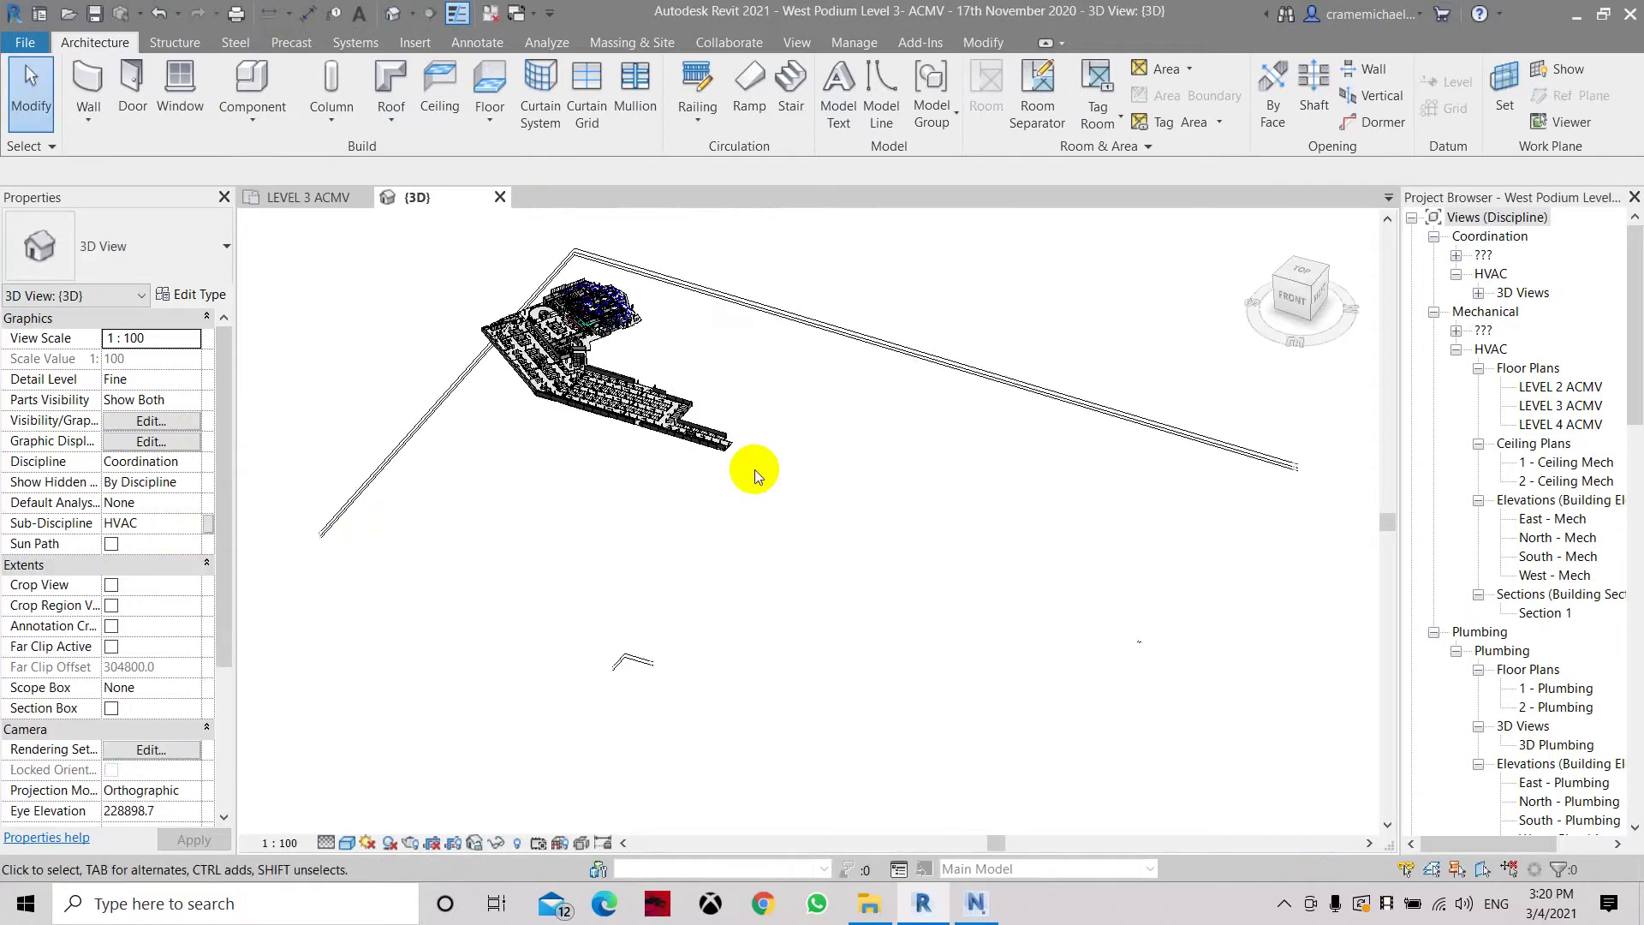
scroll(600, 376, "up", 2)
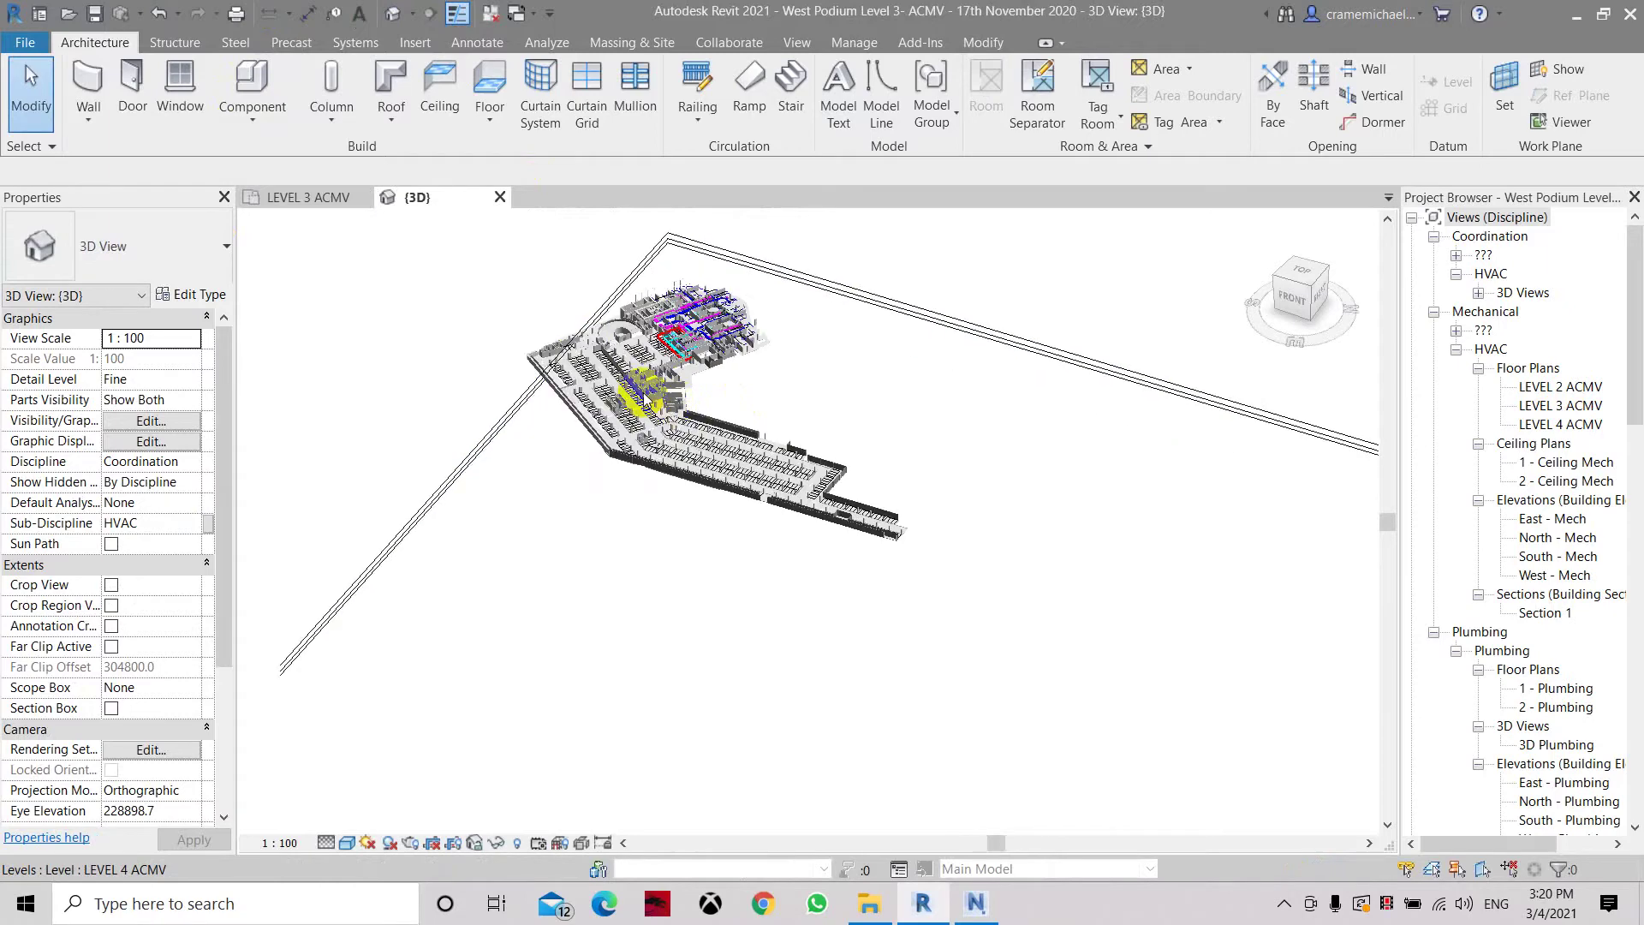
scroll(646, 402, "up", 6)
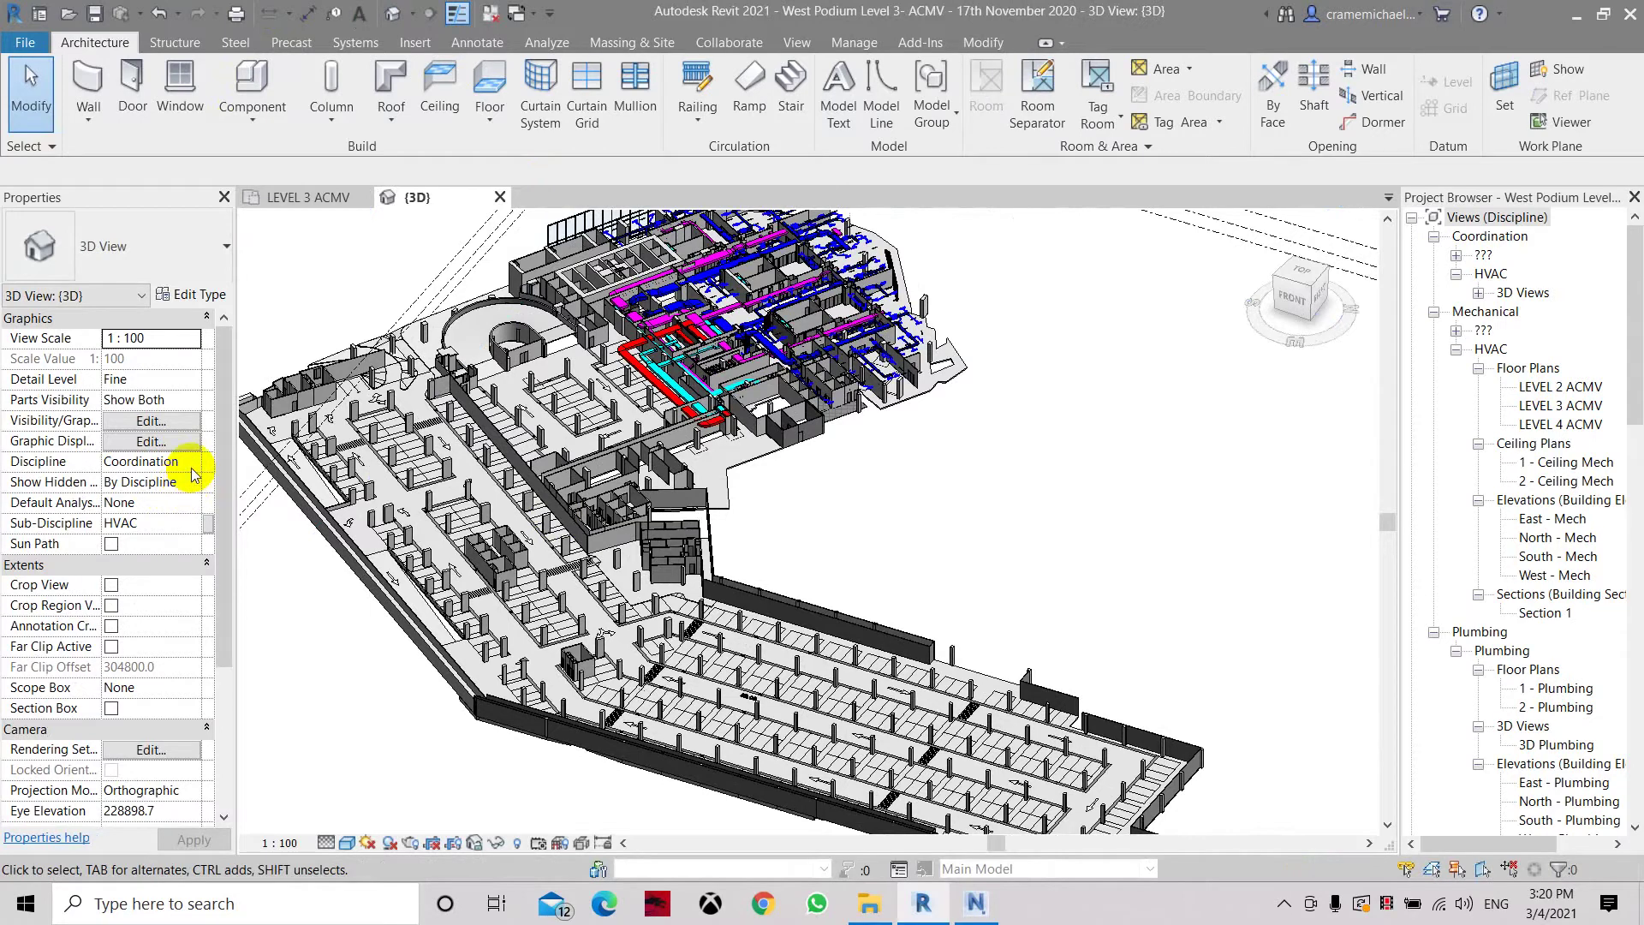
Set the 3D view's Discipline property to Architectural and apply it.
scroll(184, 485, "down", 3)
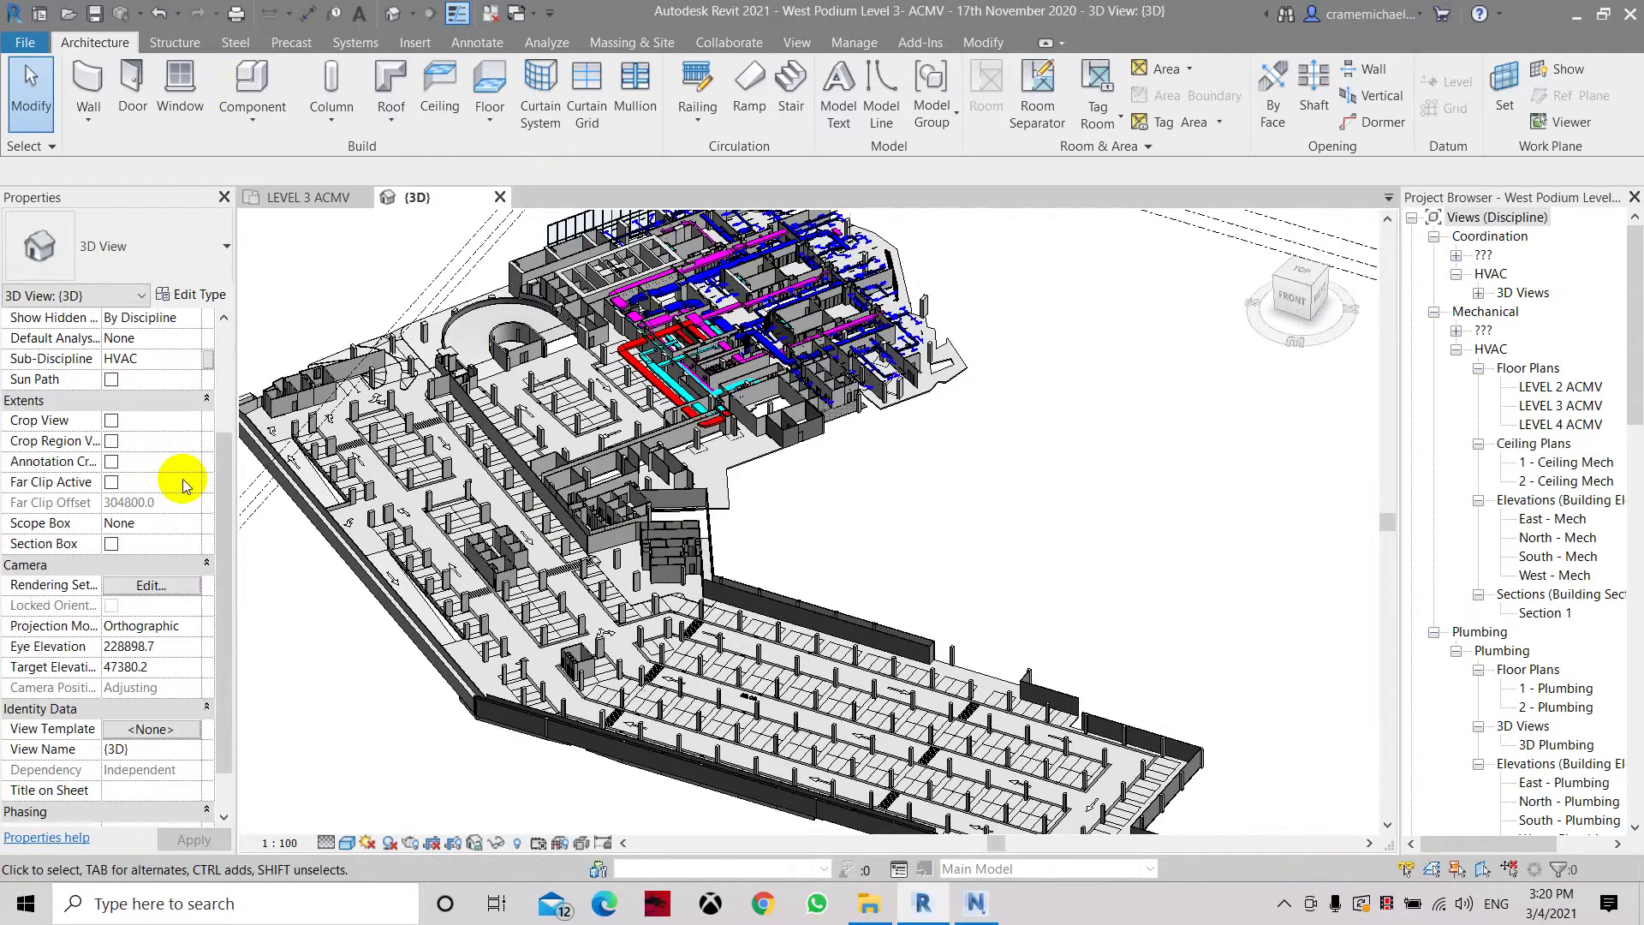
scroll(178, 479, "up", 3)
left_click(197, 462)
left_click(197, 463)
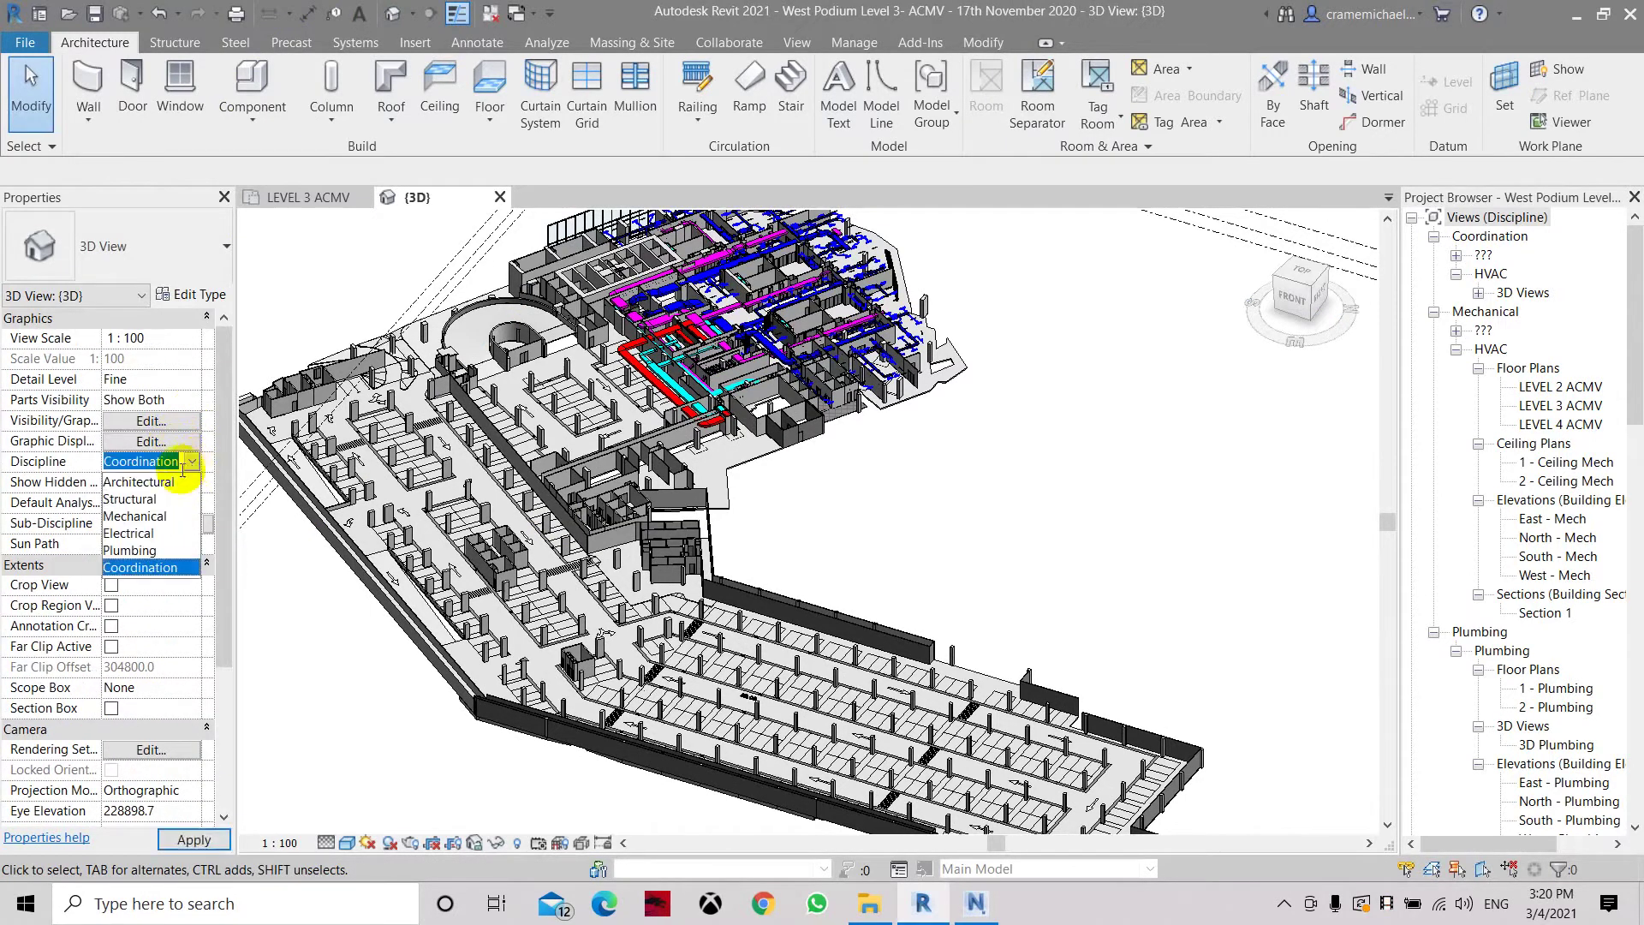
left_click(141, 480)
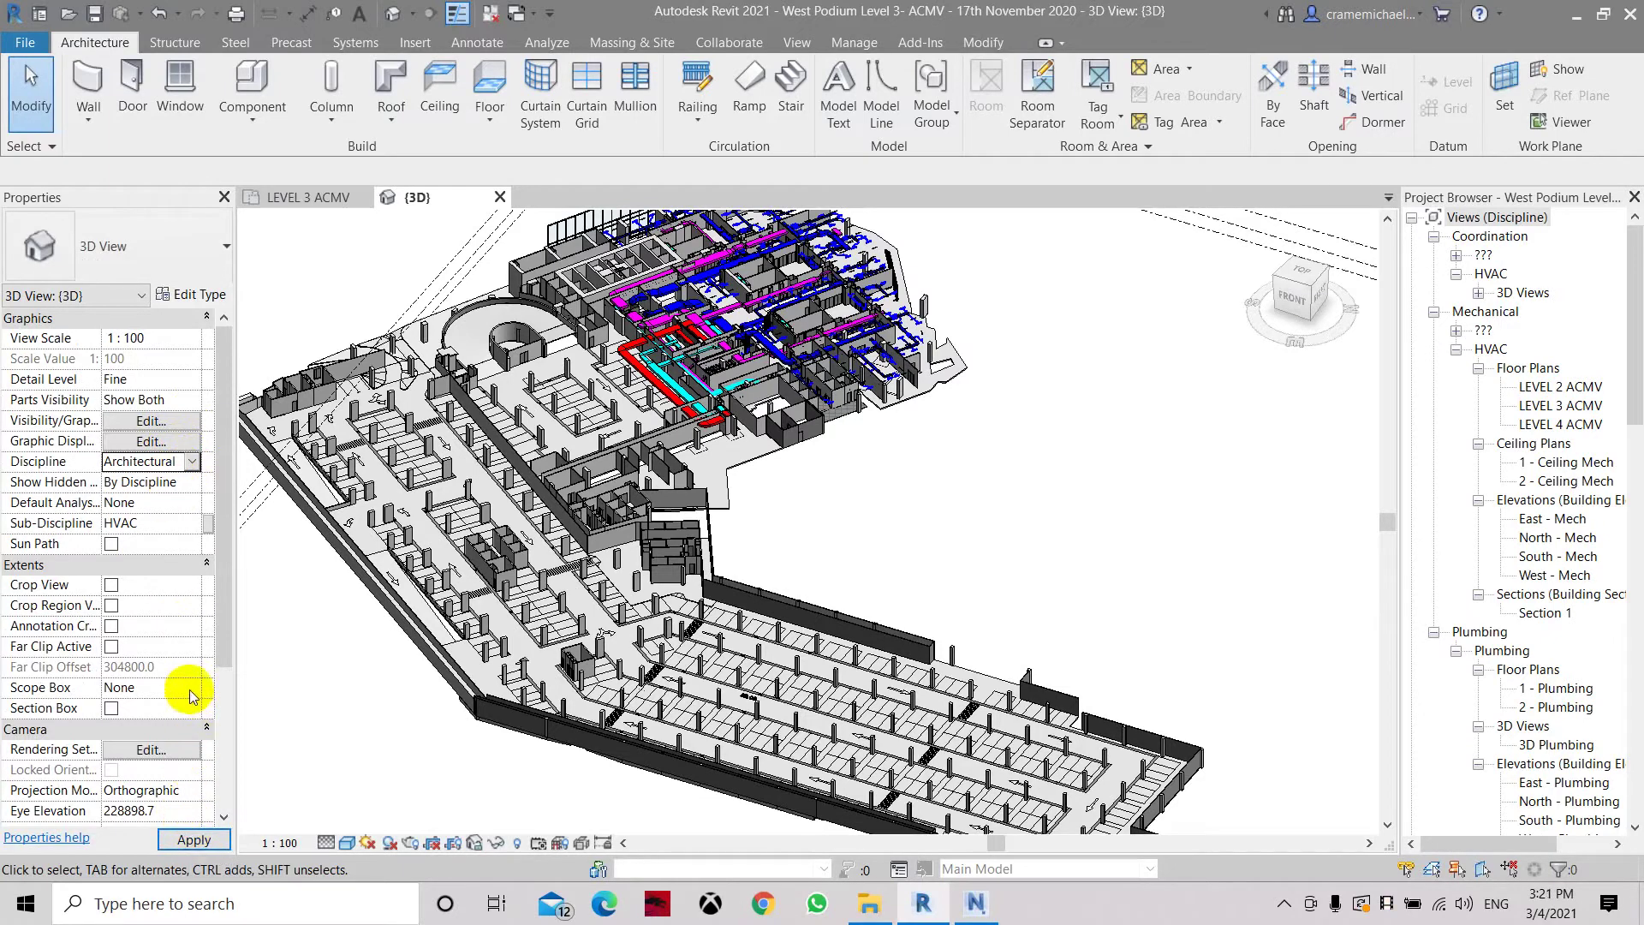
left_click(199, 837)
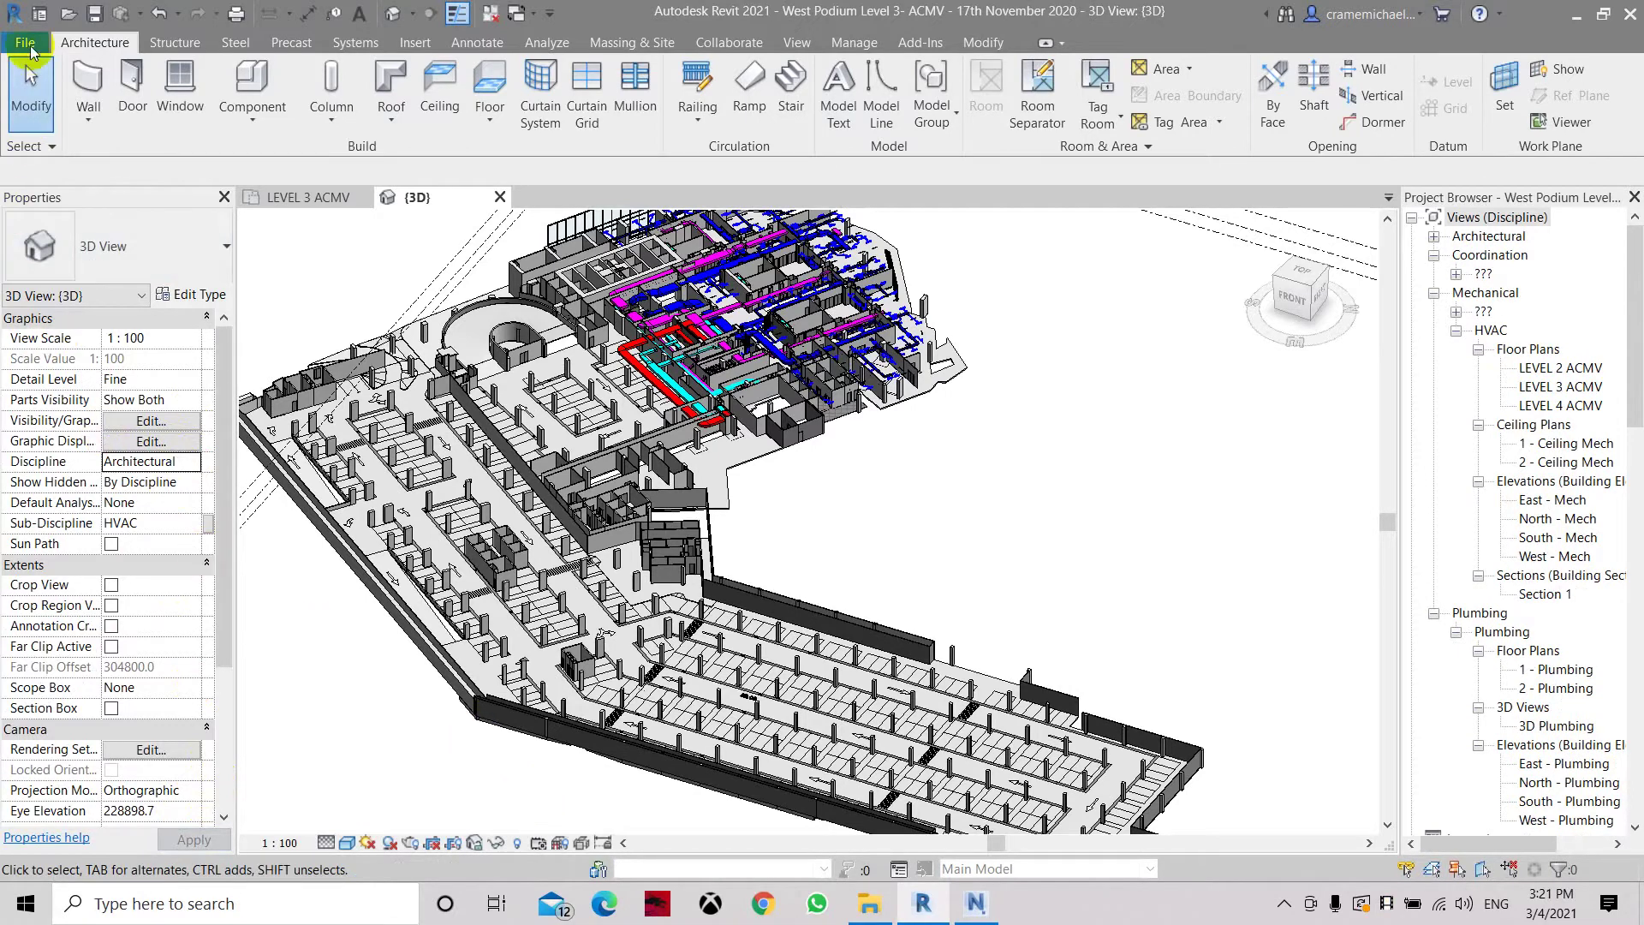
left_click(24, 42)
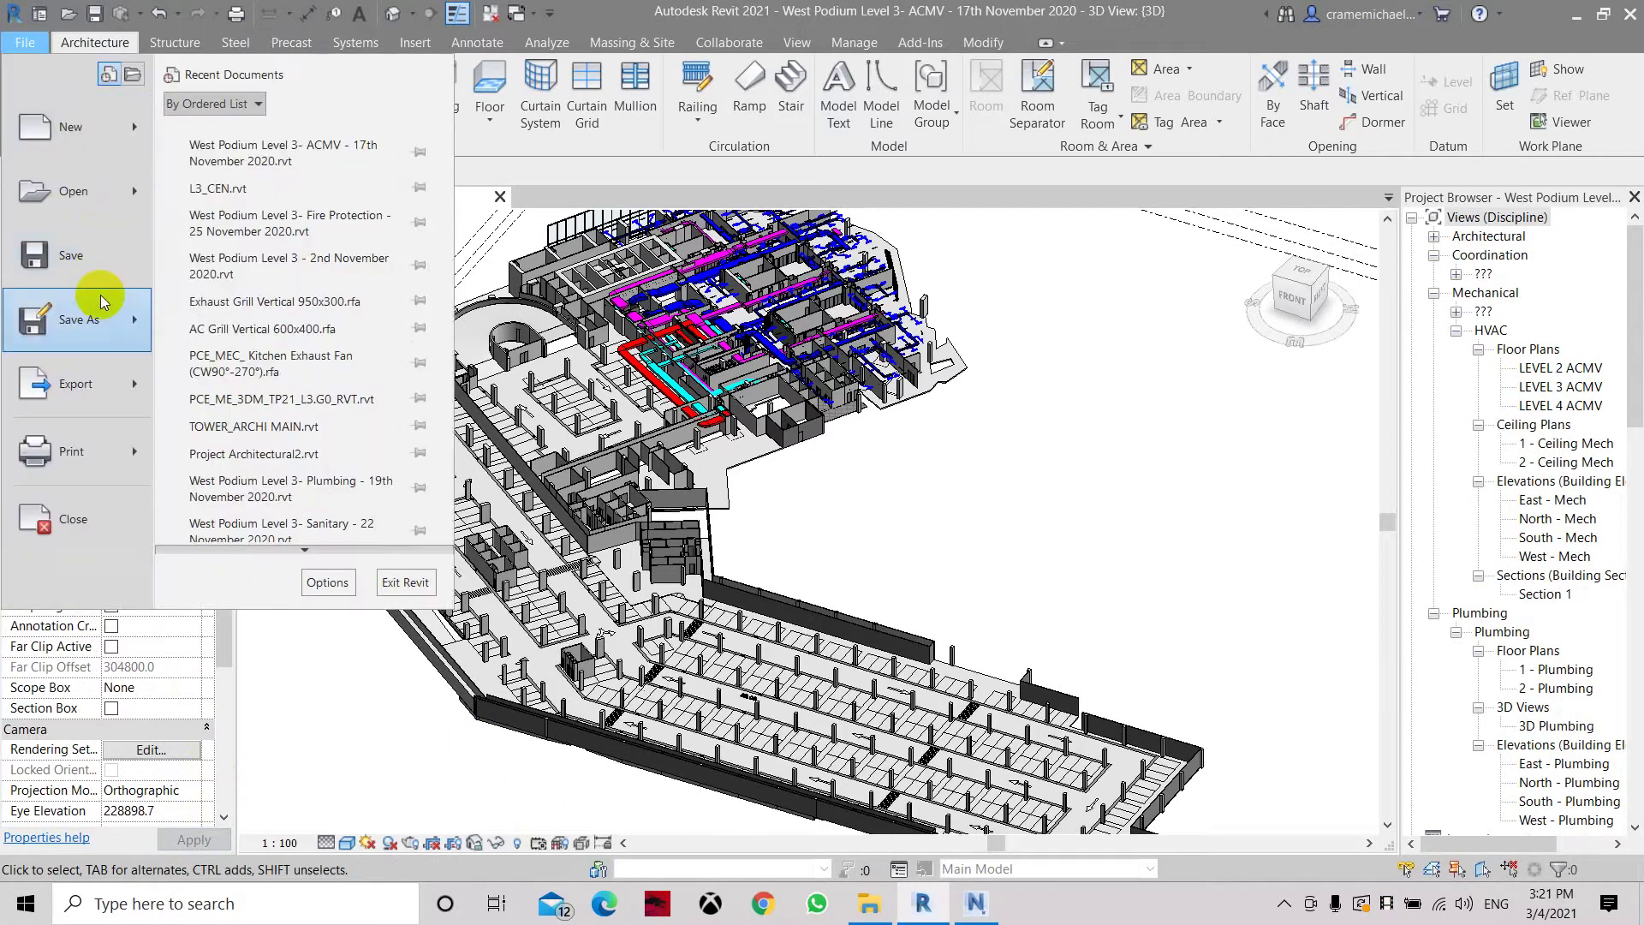
Close the ACMV project, saving its changes, and reopen the L3_CEN model.
left_click(73, 506)
left_click(792, 467)
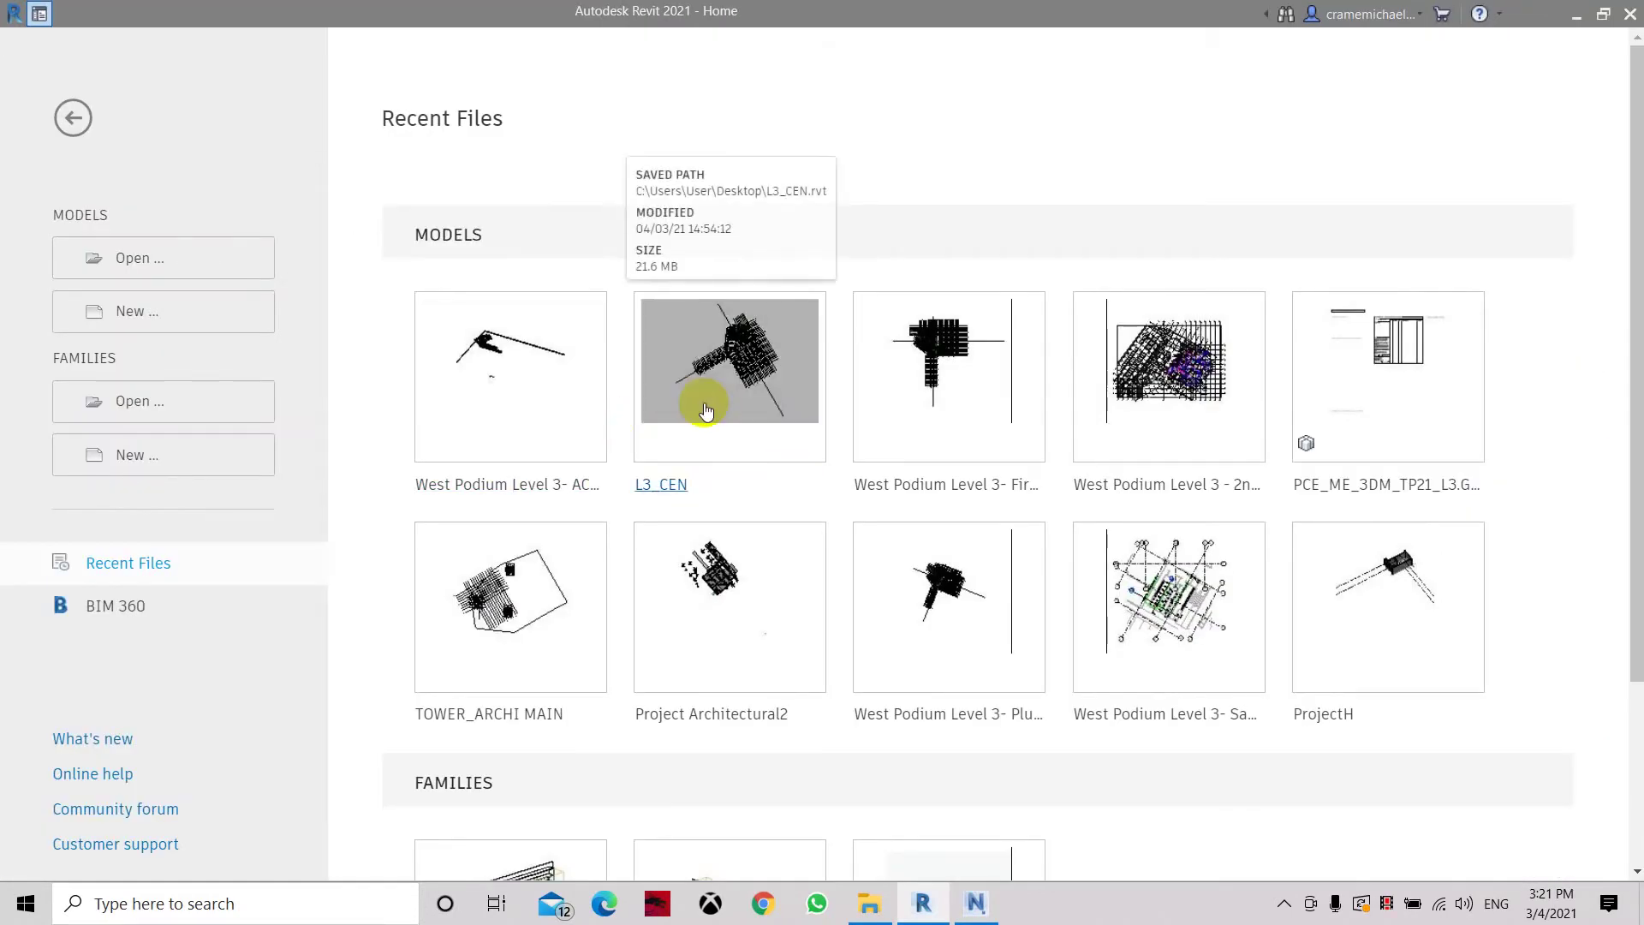
left_click(705, 409)
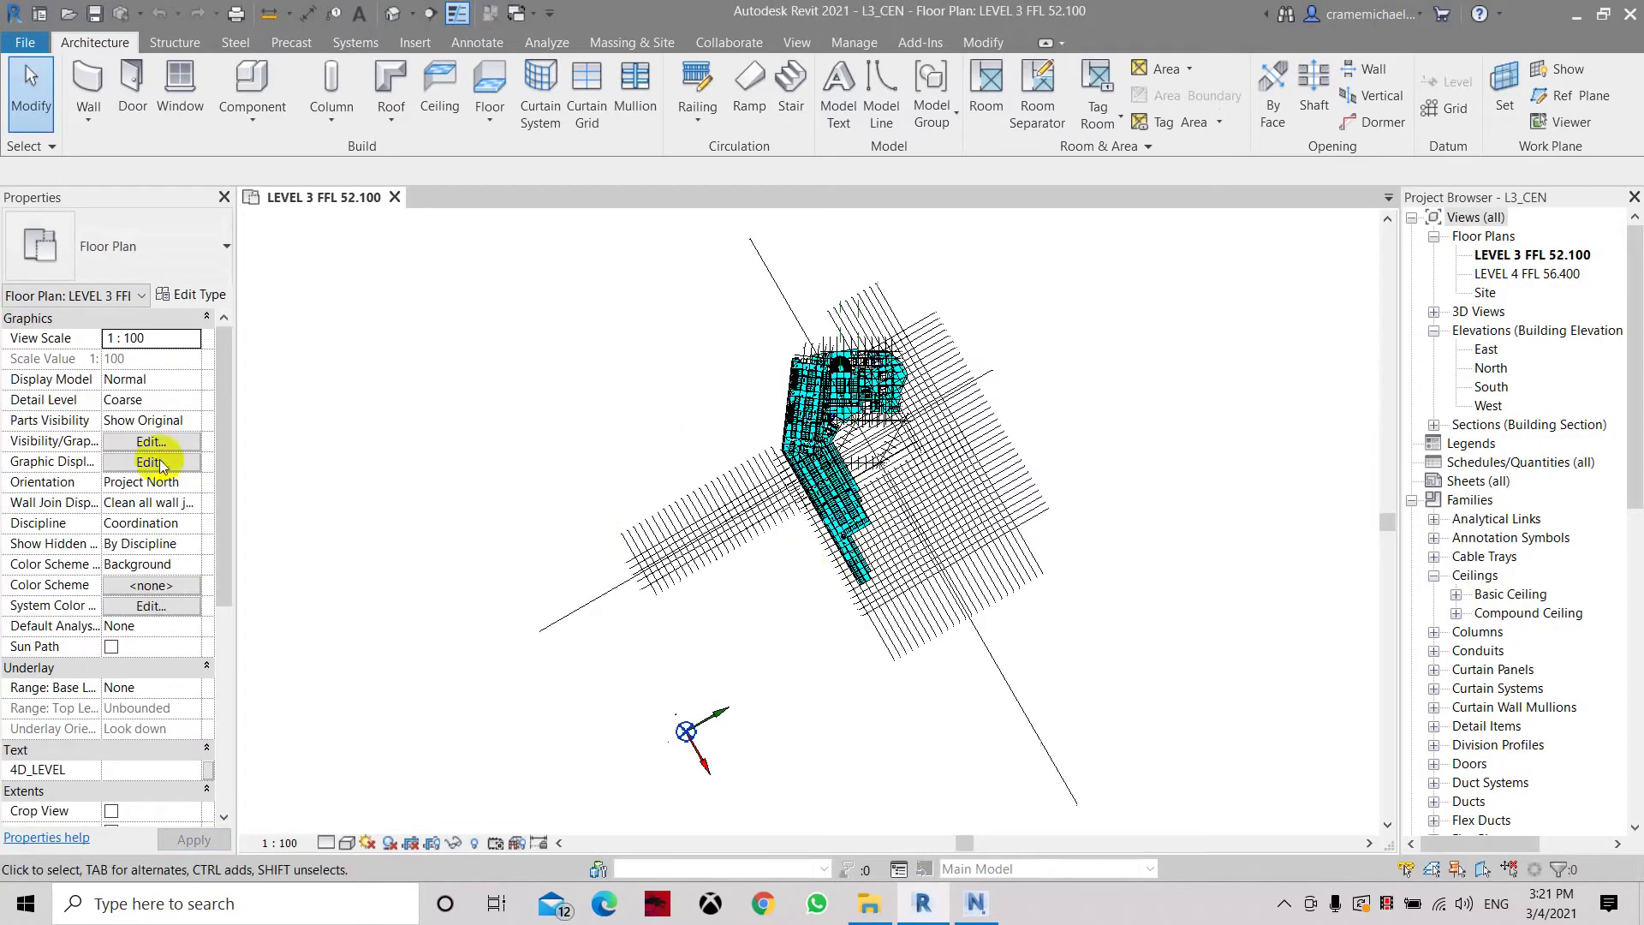
Set the L3_CEN plan orientation to True North and open the default 3D view.
left_click(191, 485)
left_click(162, 519)
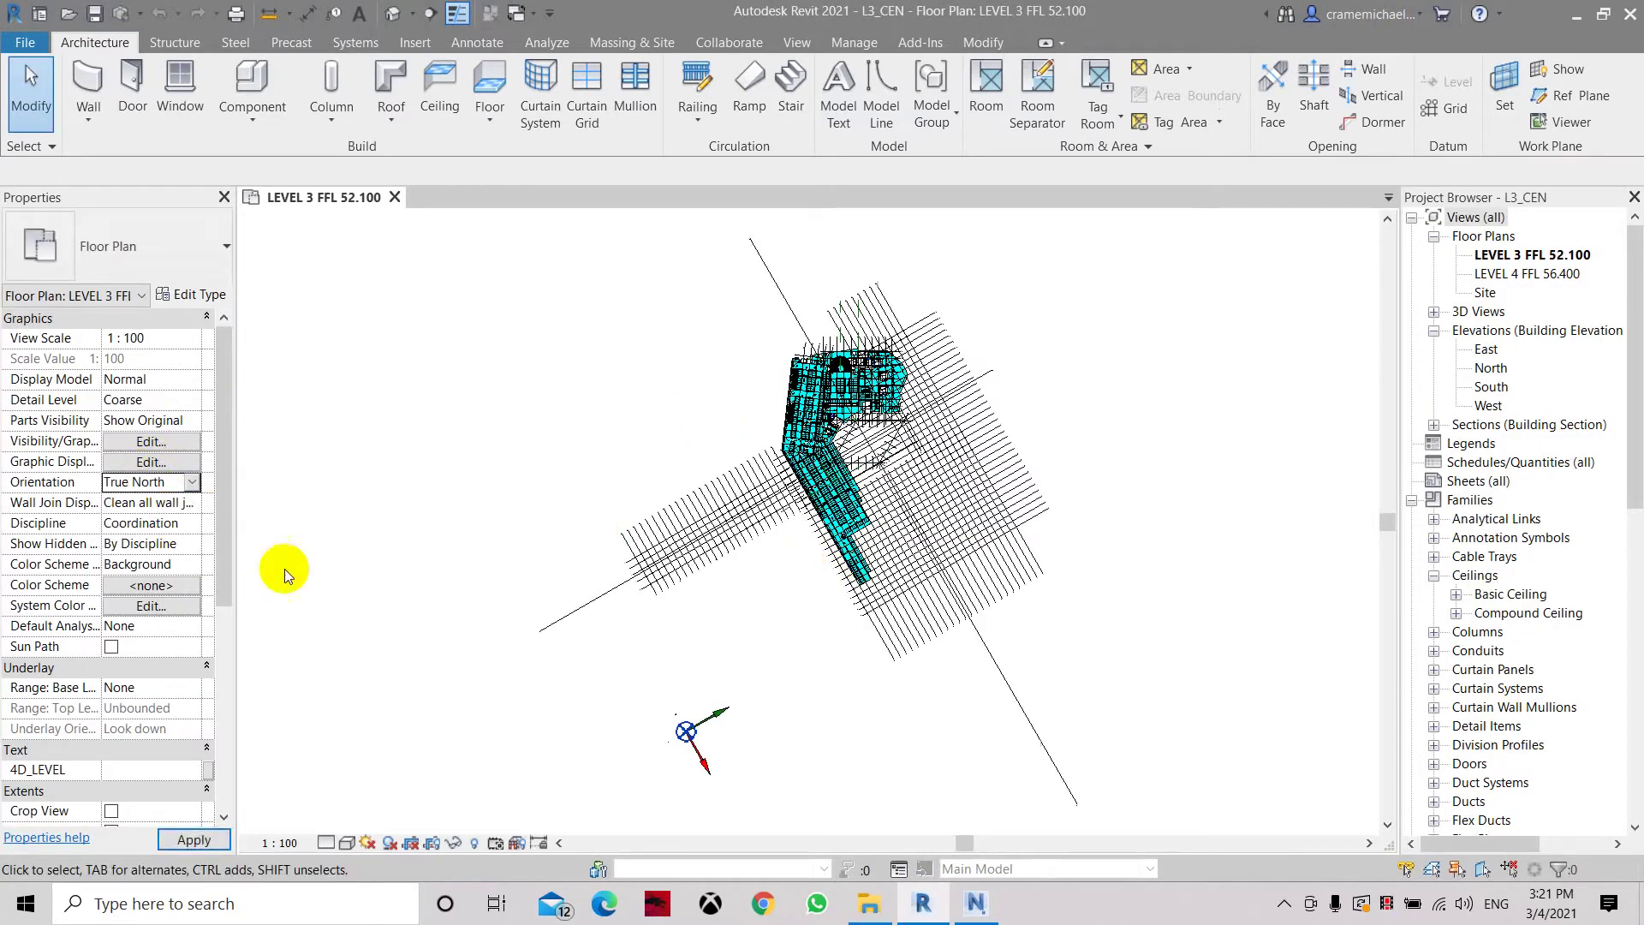
left_click(197, 840)
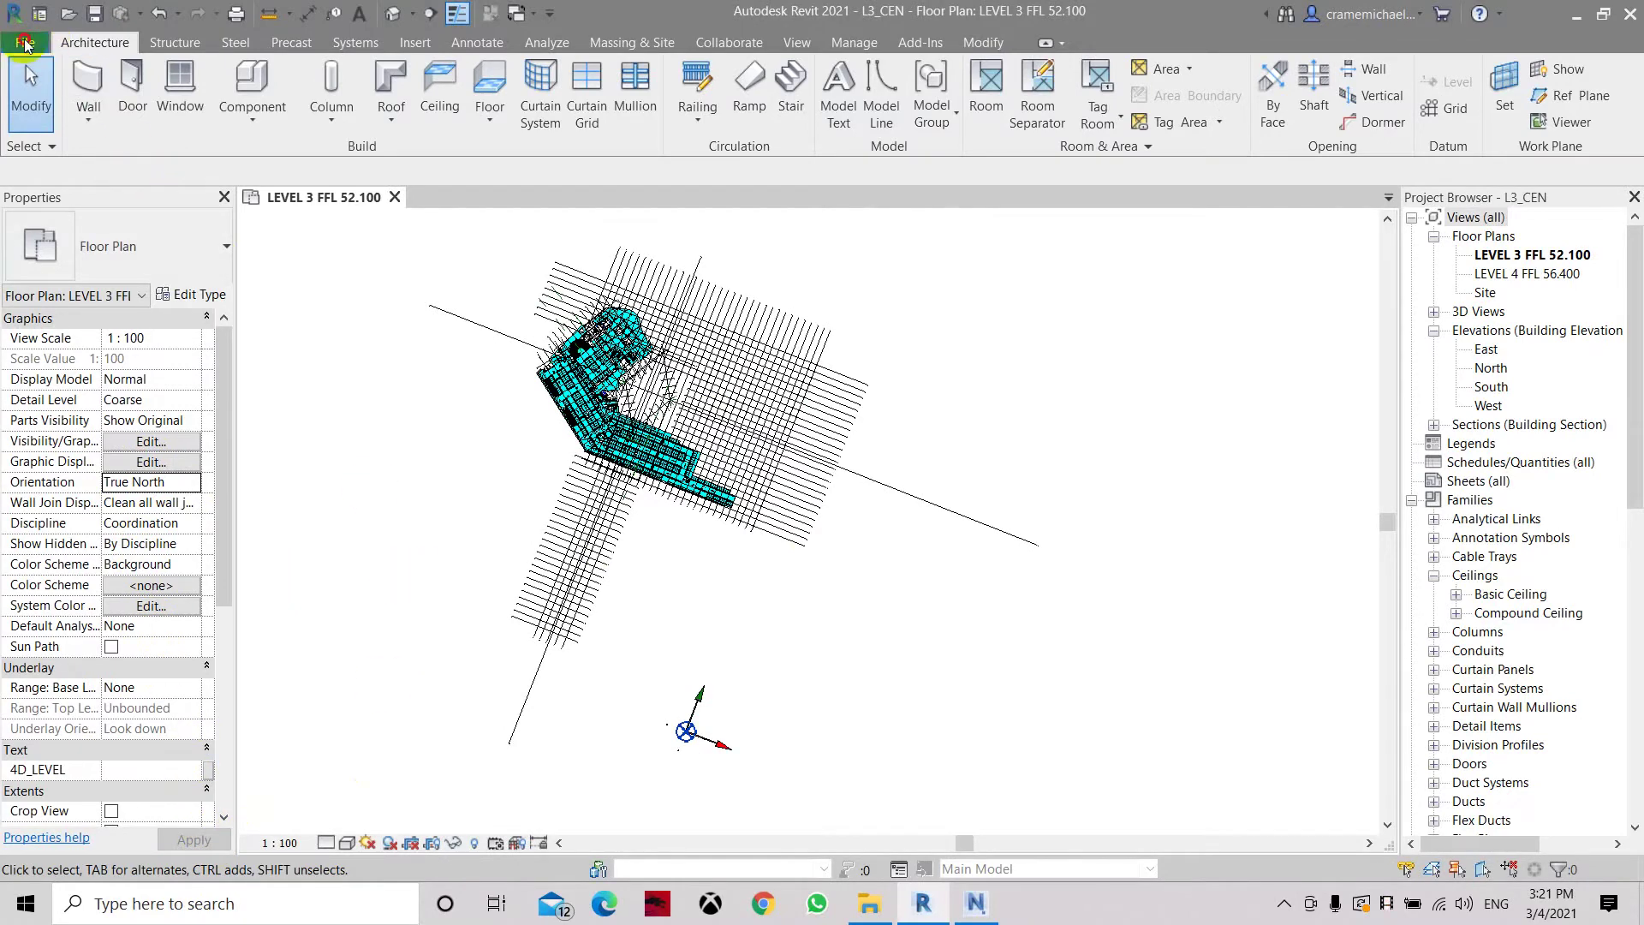
left_click(24, 45)
left_click(393, 13)
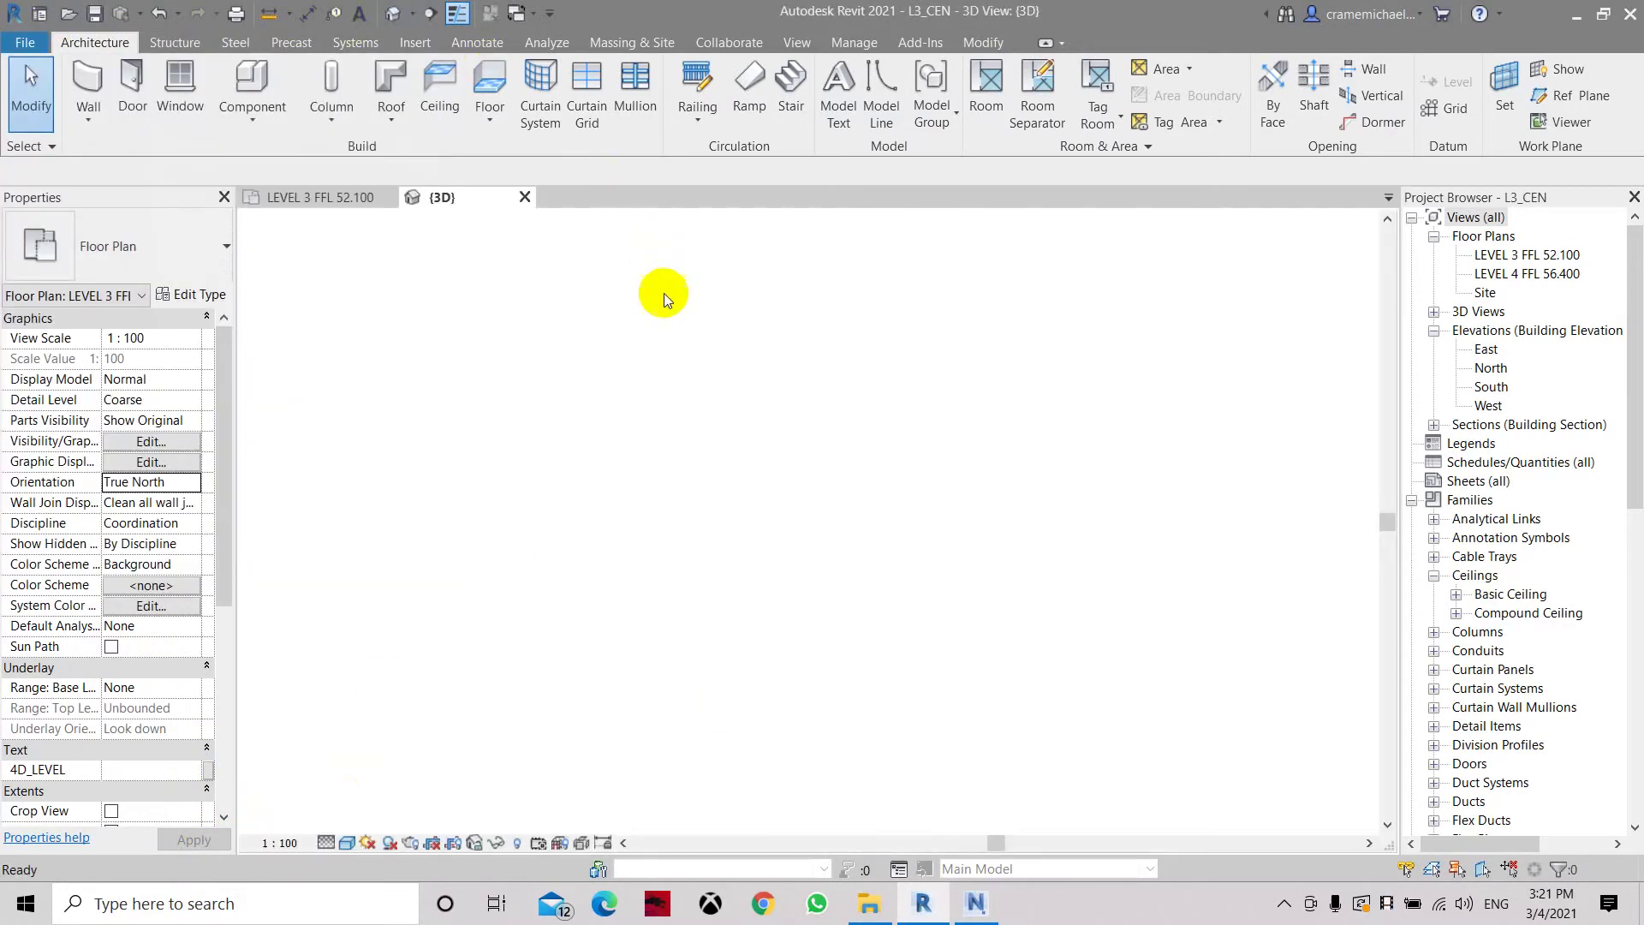
left_click(25, 44)
Export the 3D view as L3_CEN.nwc, overwriting the existing Desktop file.
mouse_move(85, 373)
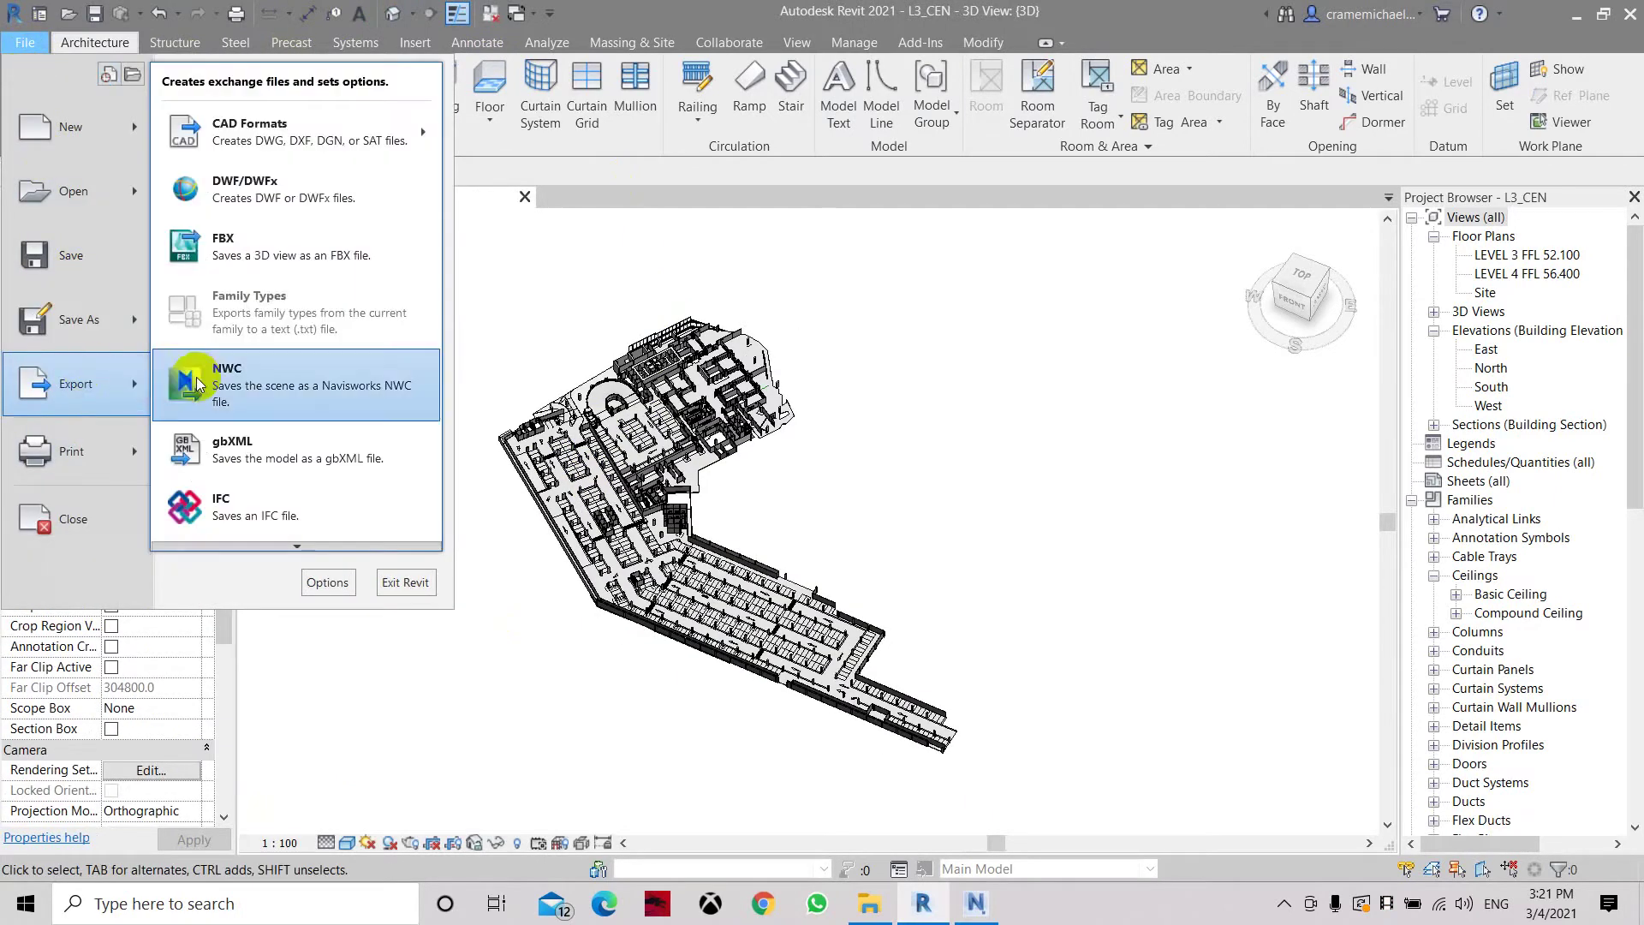
left_click(197, 383)
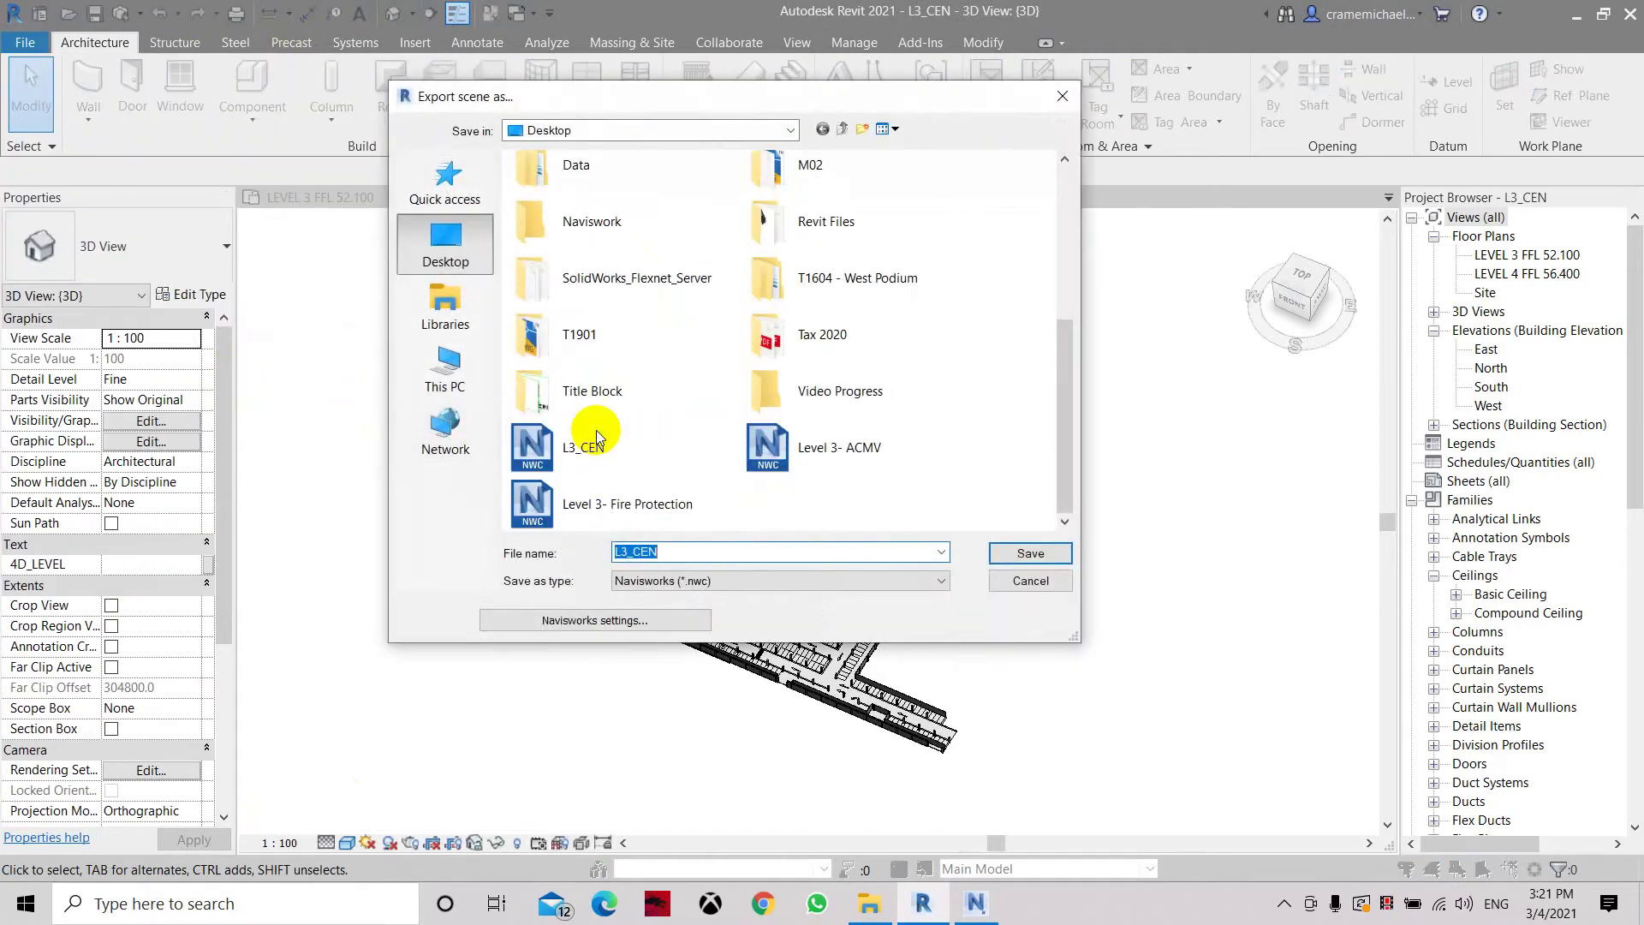
left_click(596, 432)
left_click(1030, 553)
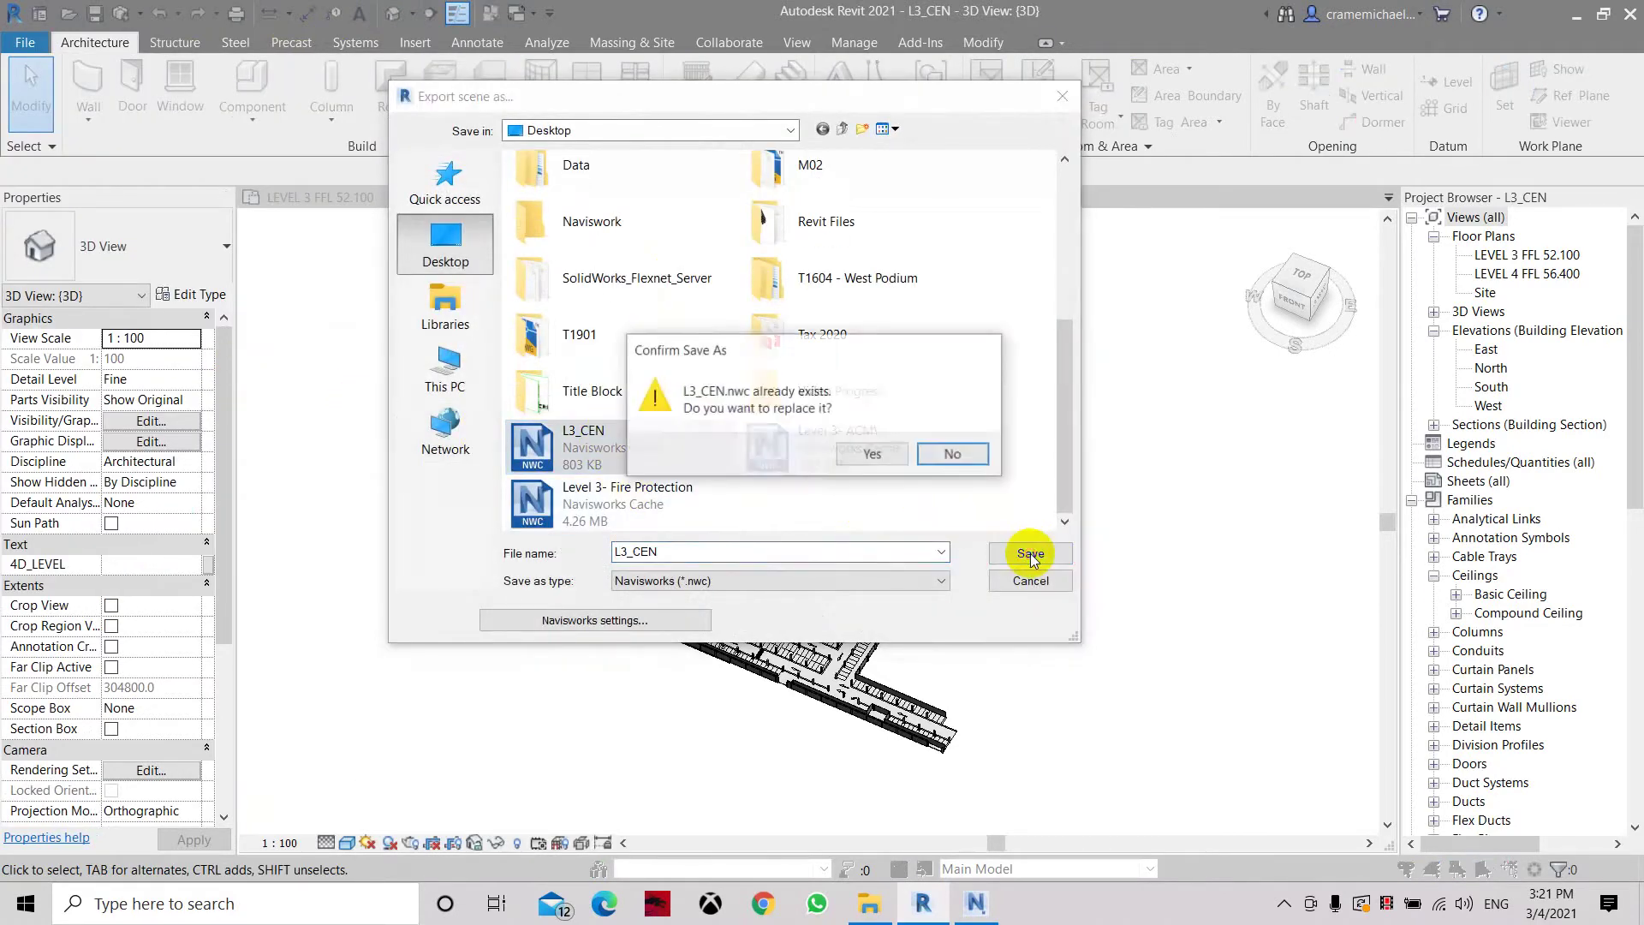
left_click(881, 455)
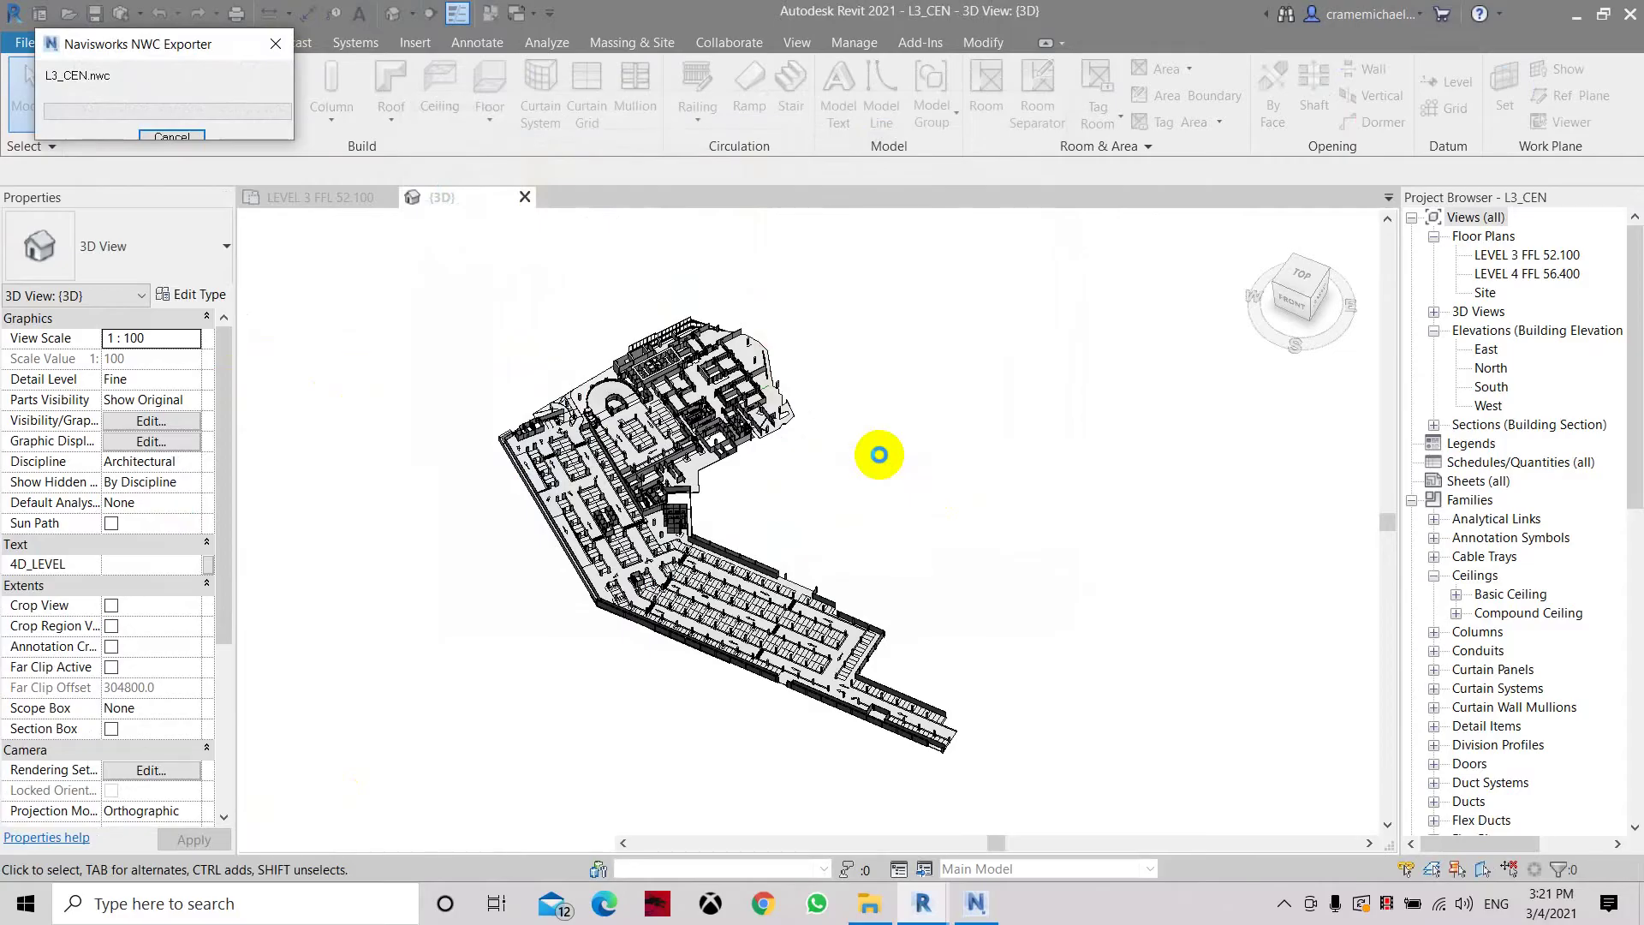
left_click(976, 903)
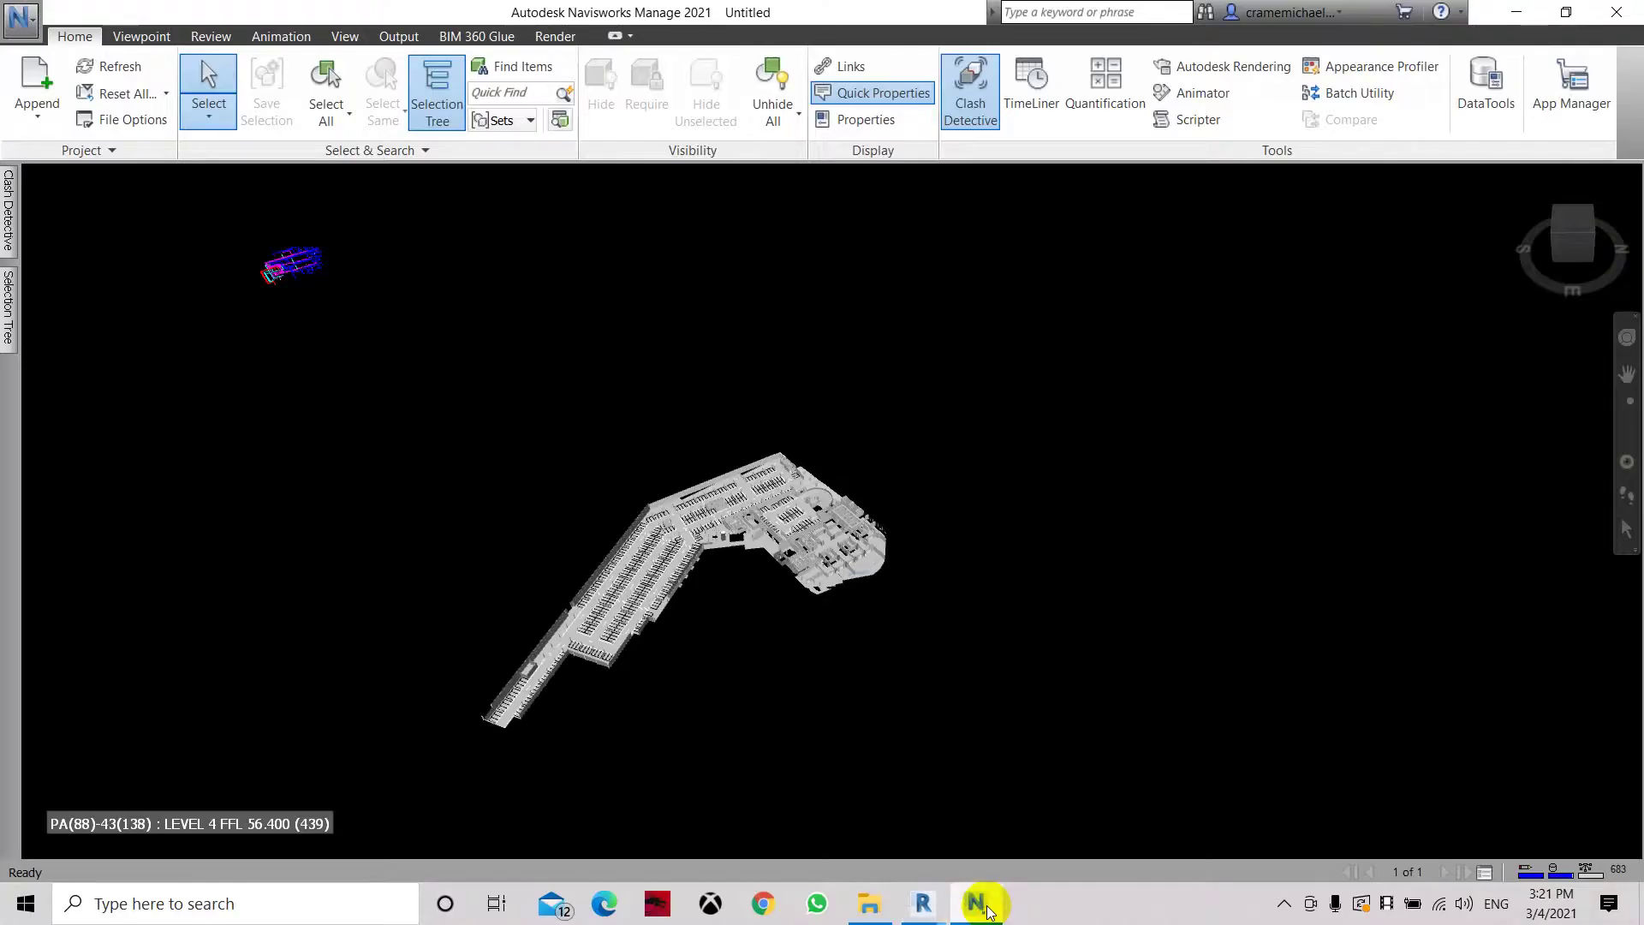
Exit Navisworks without saving the untitled session, minimize Revit, and orbit the reloaded Level 3 model.
left_click(19, 24)
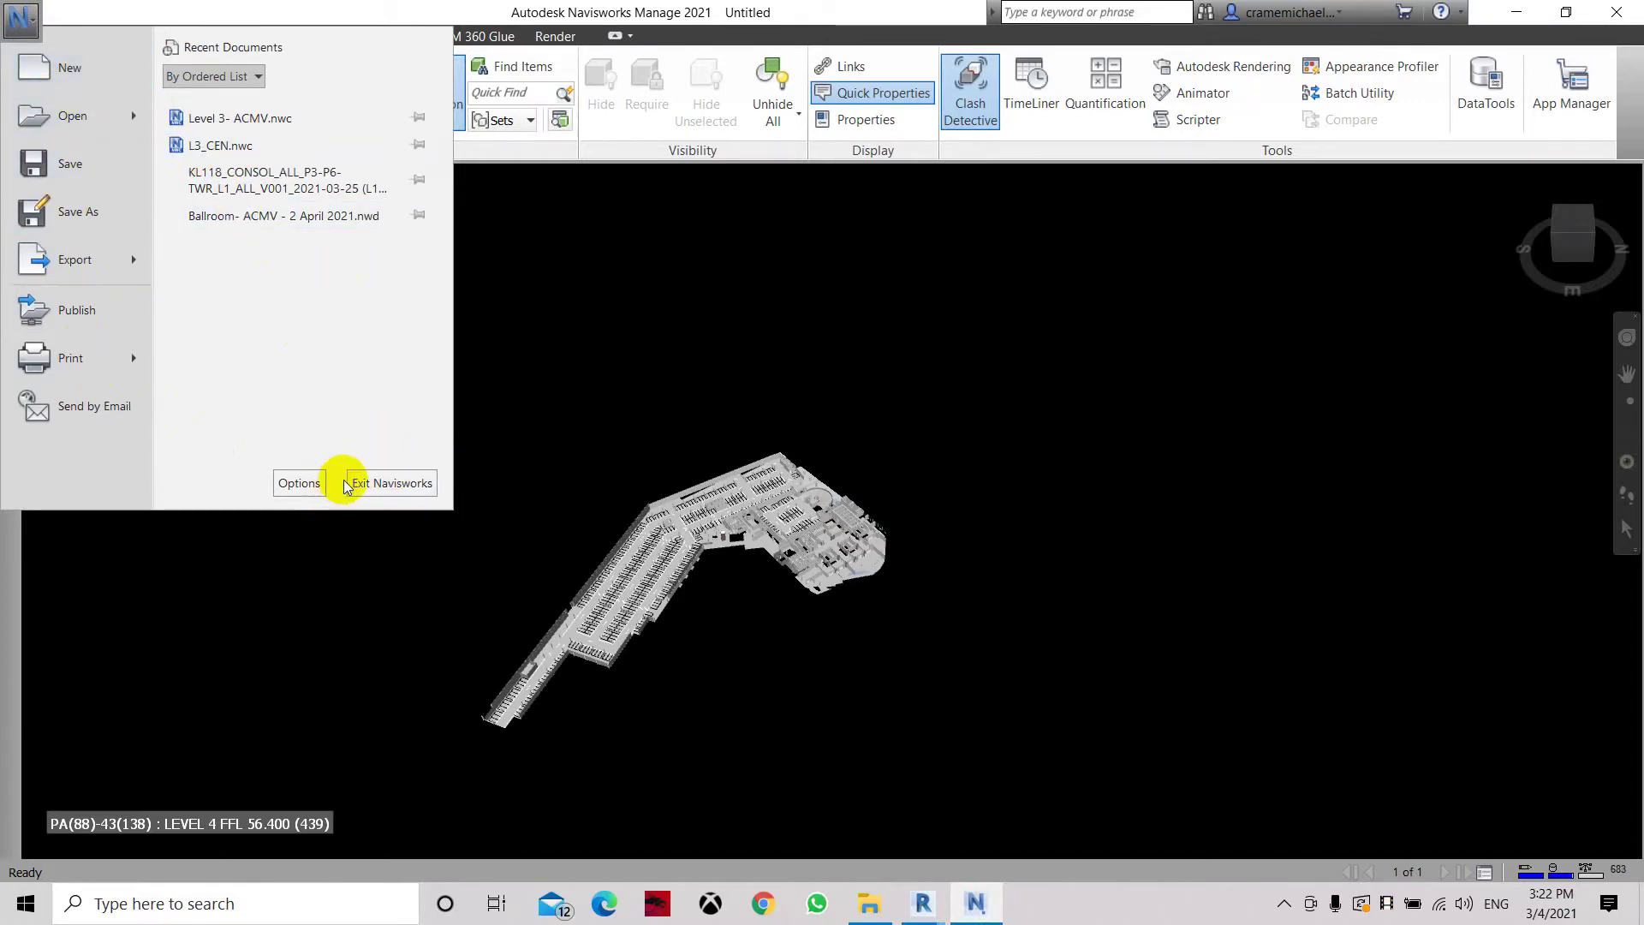
left_click(375, 482)
left_click(839, 537)
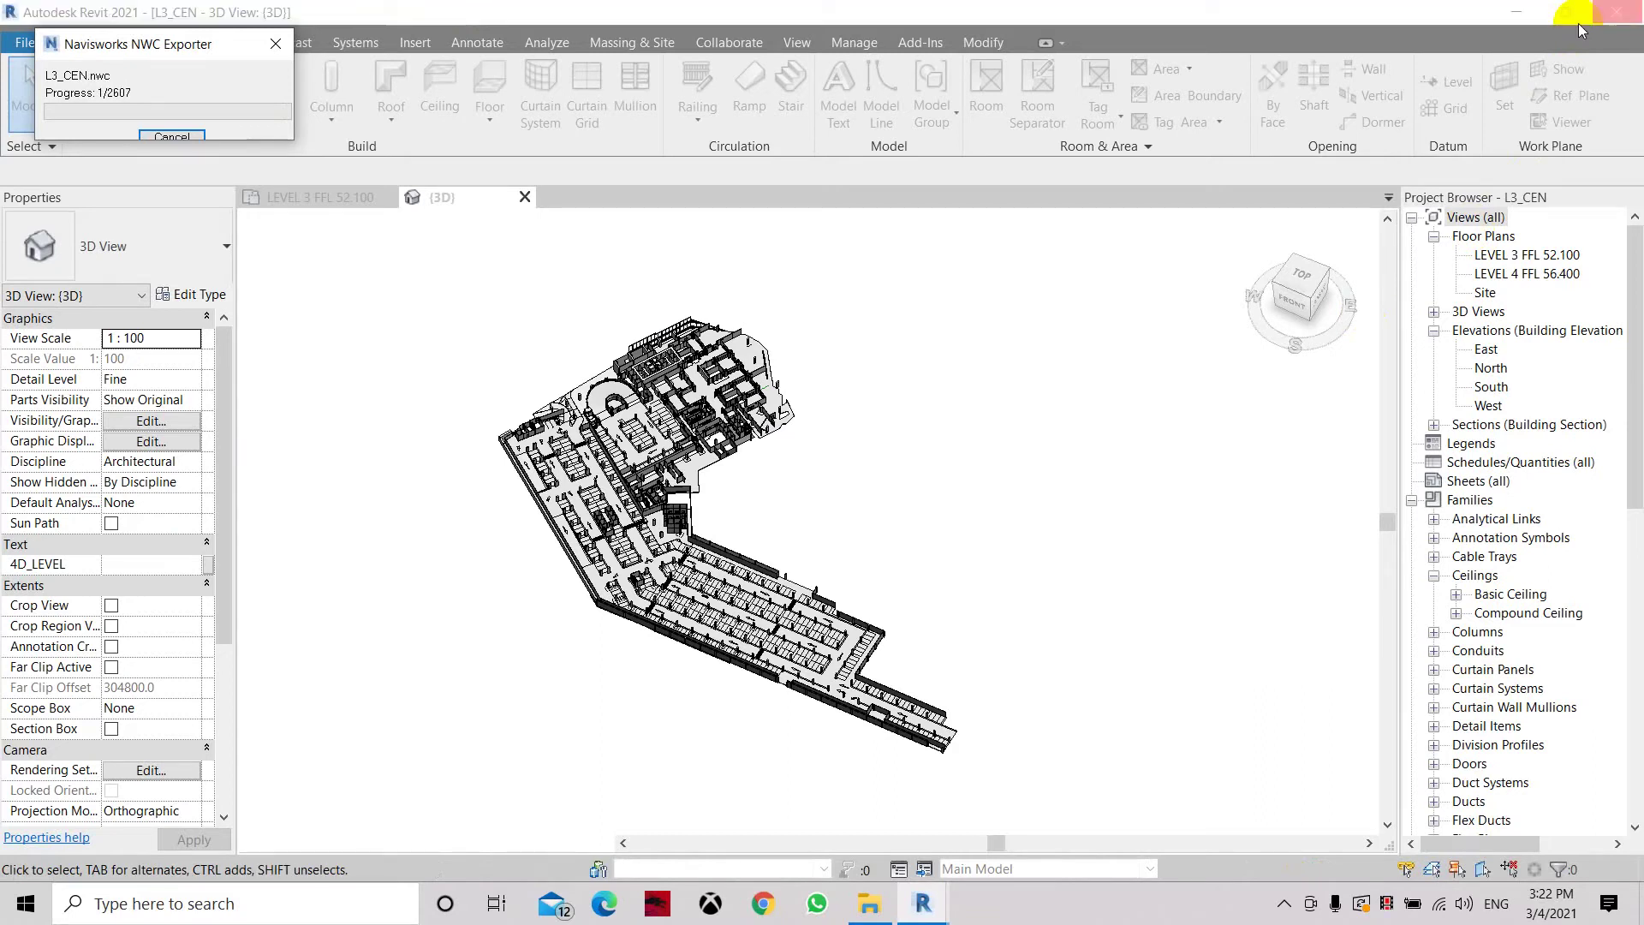
left_click(1526, 15)
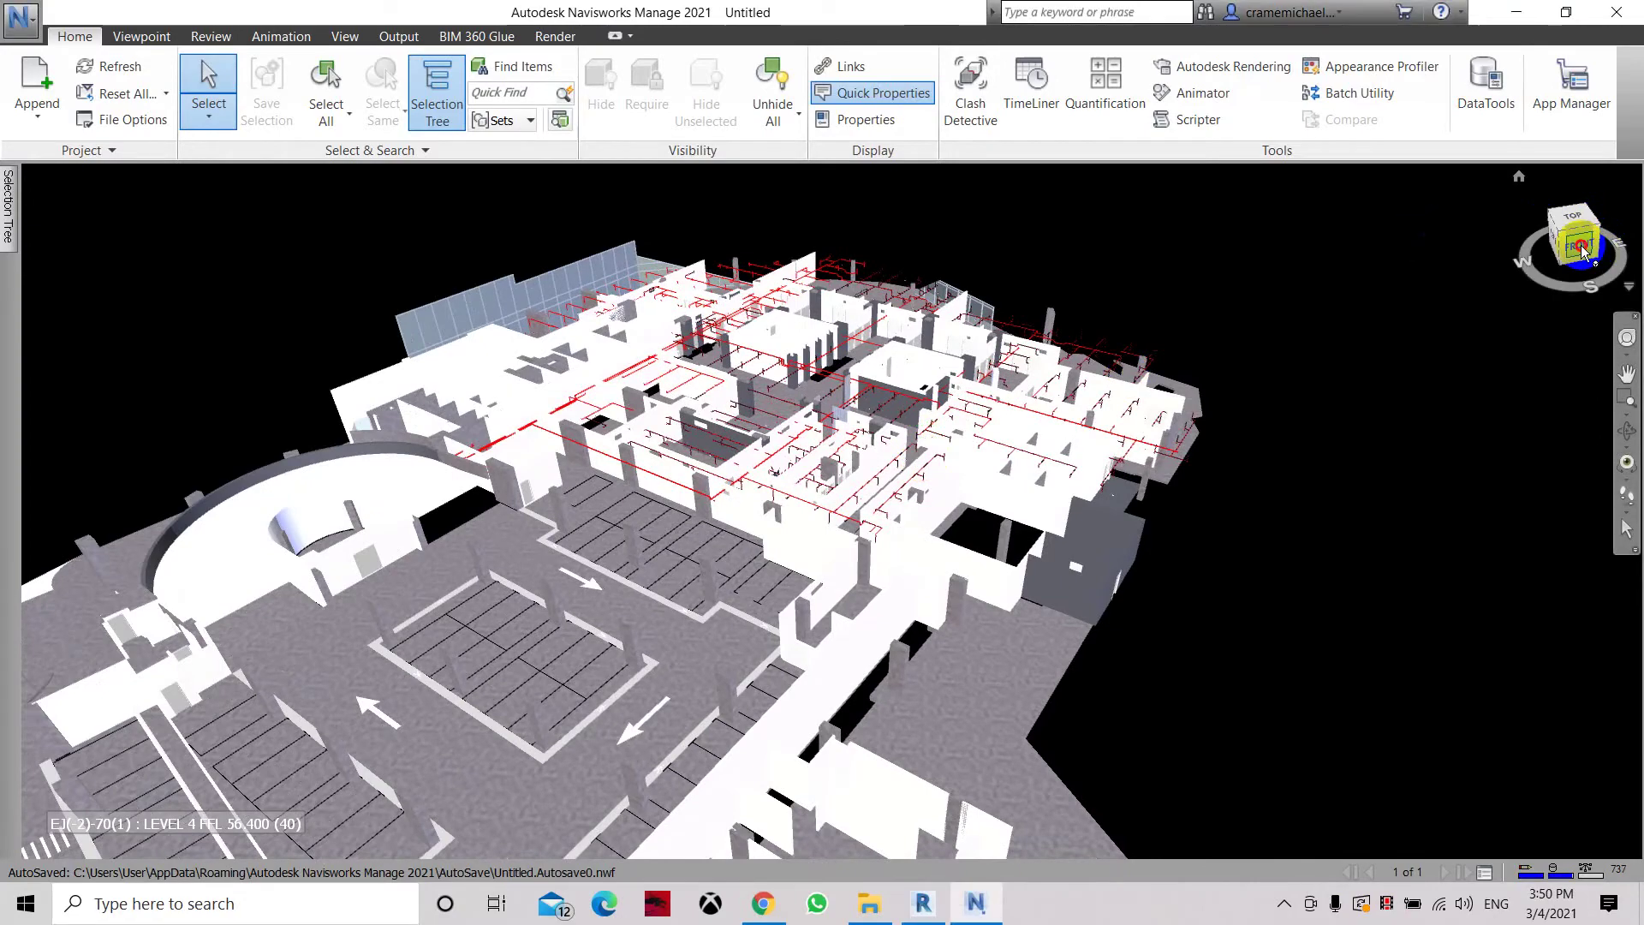
left_click_drag(1582, 250, 1456, 323)
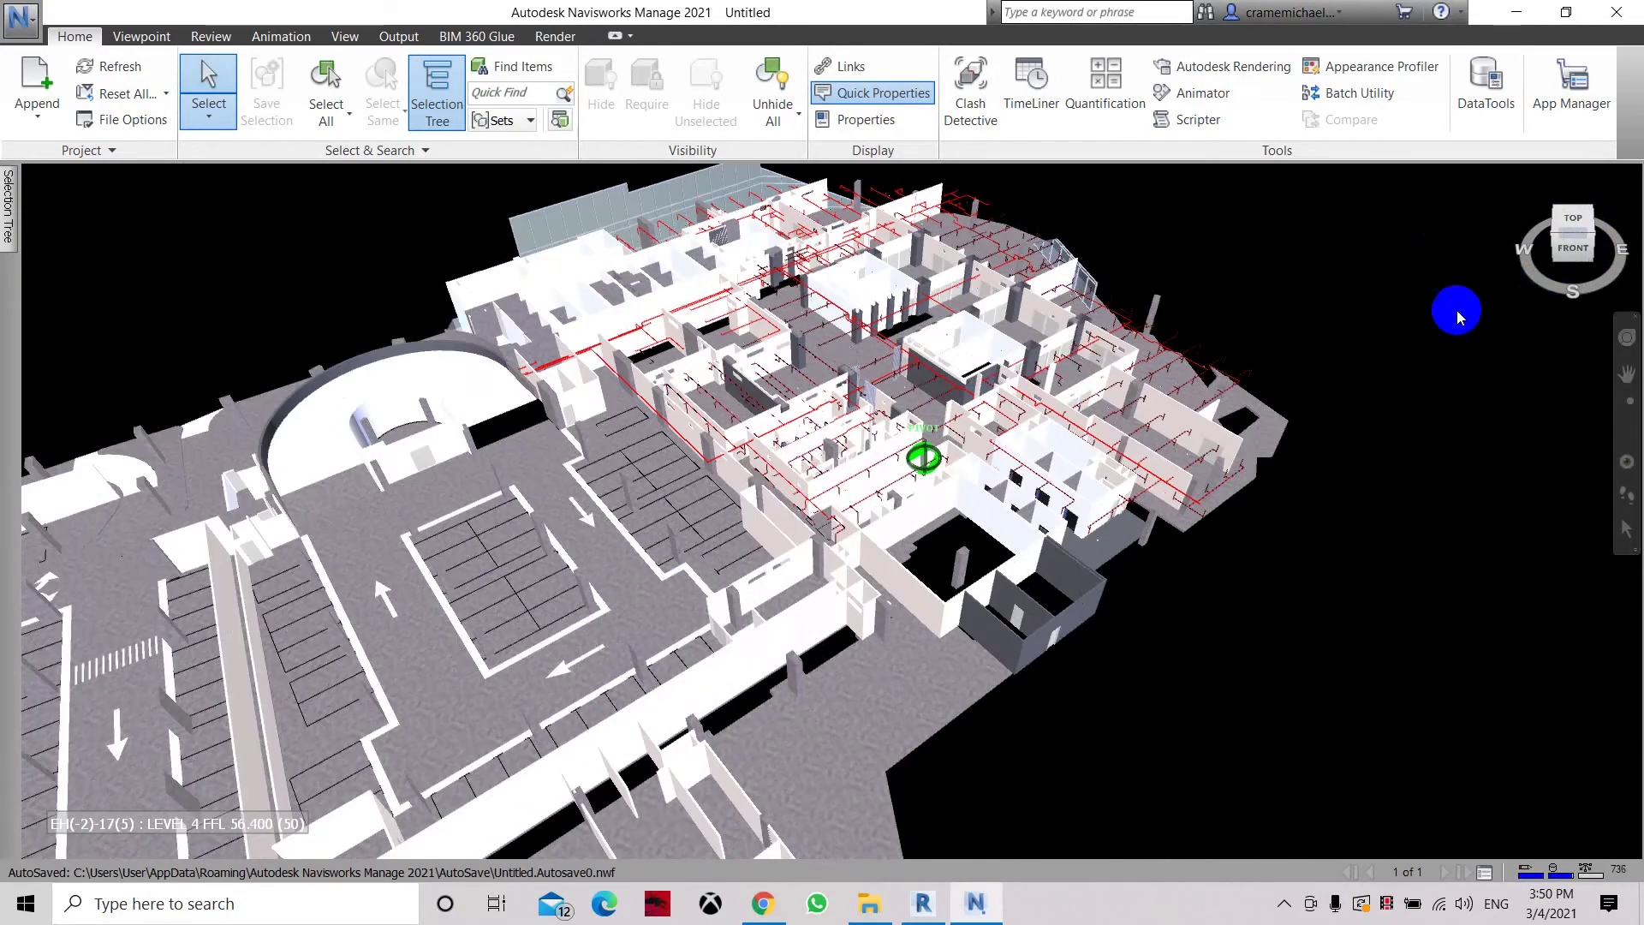
Select and zoom around the Level 3 car park and piping, then show the Append/Merge options.
left_click(479, 433)
scroll(480, 437, "up", 5)
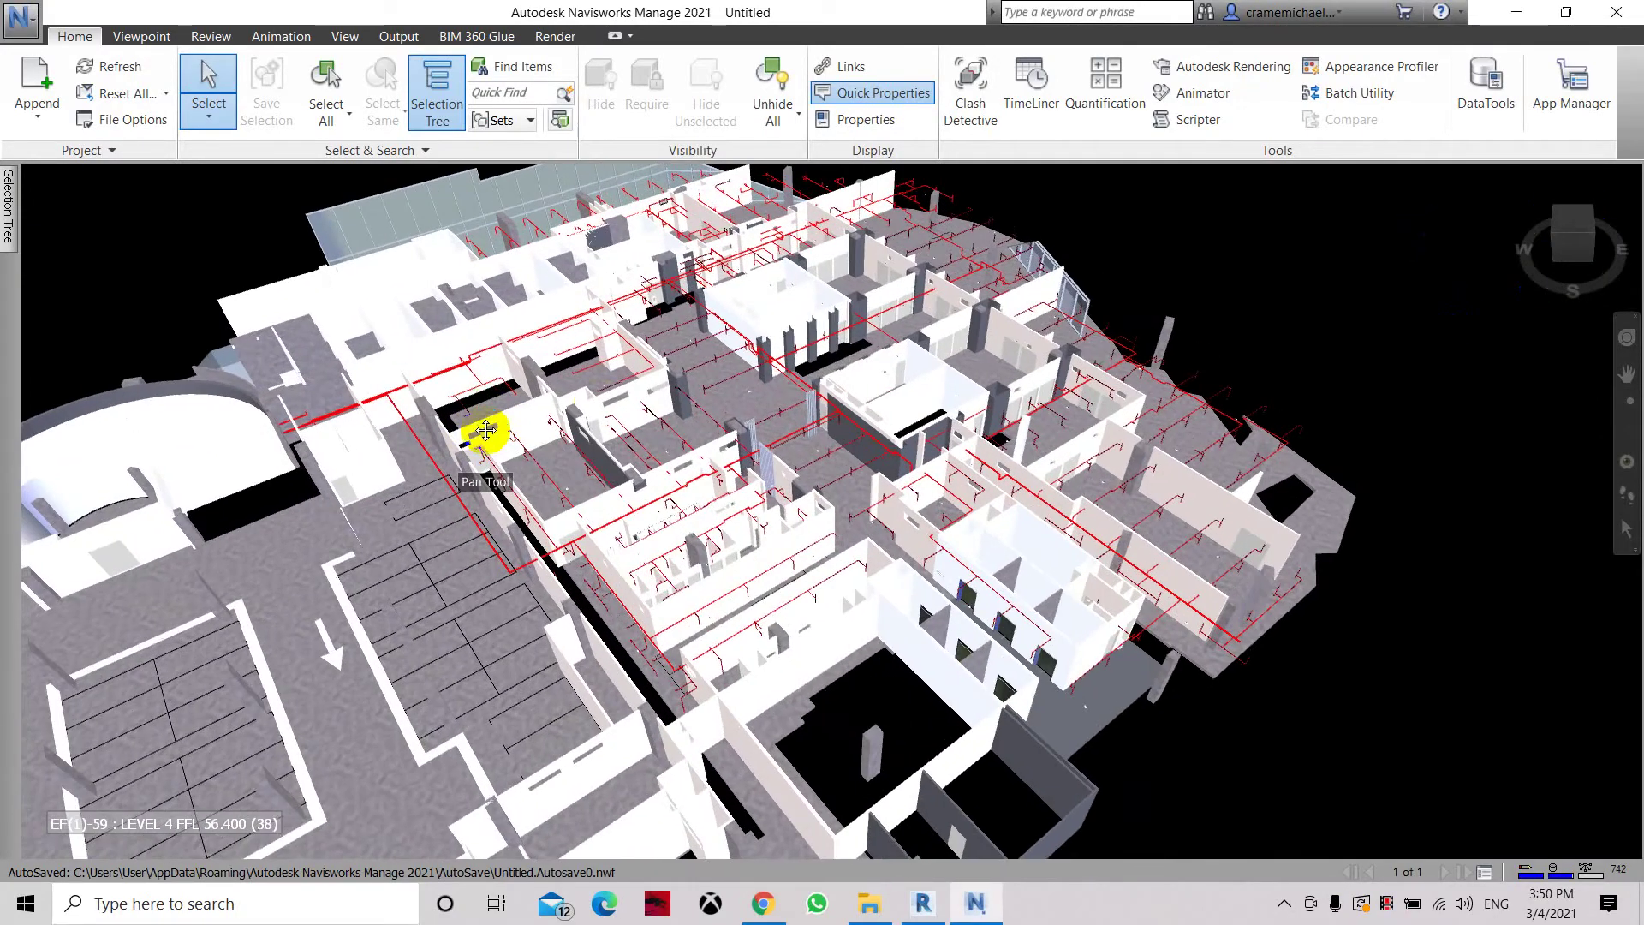
scroll(544, 398, "down", 4)
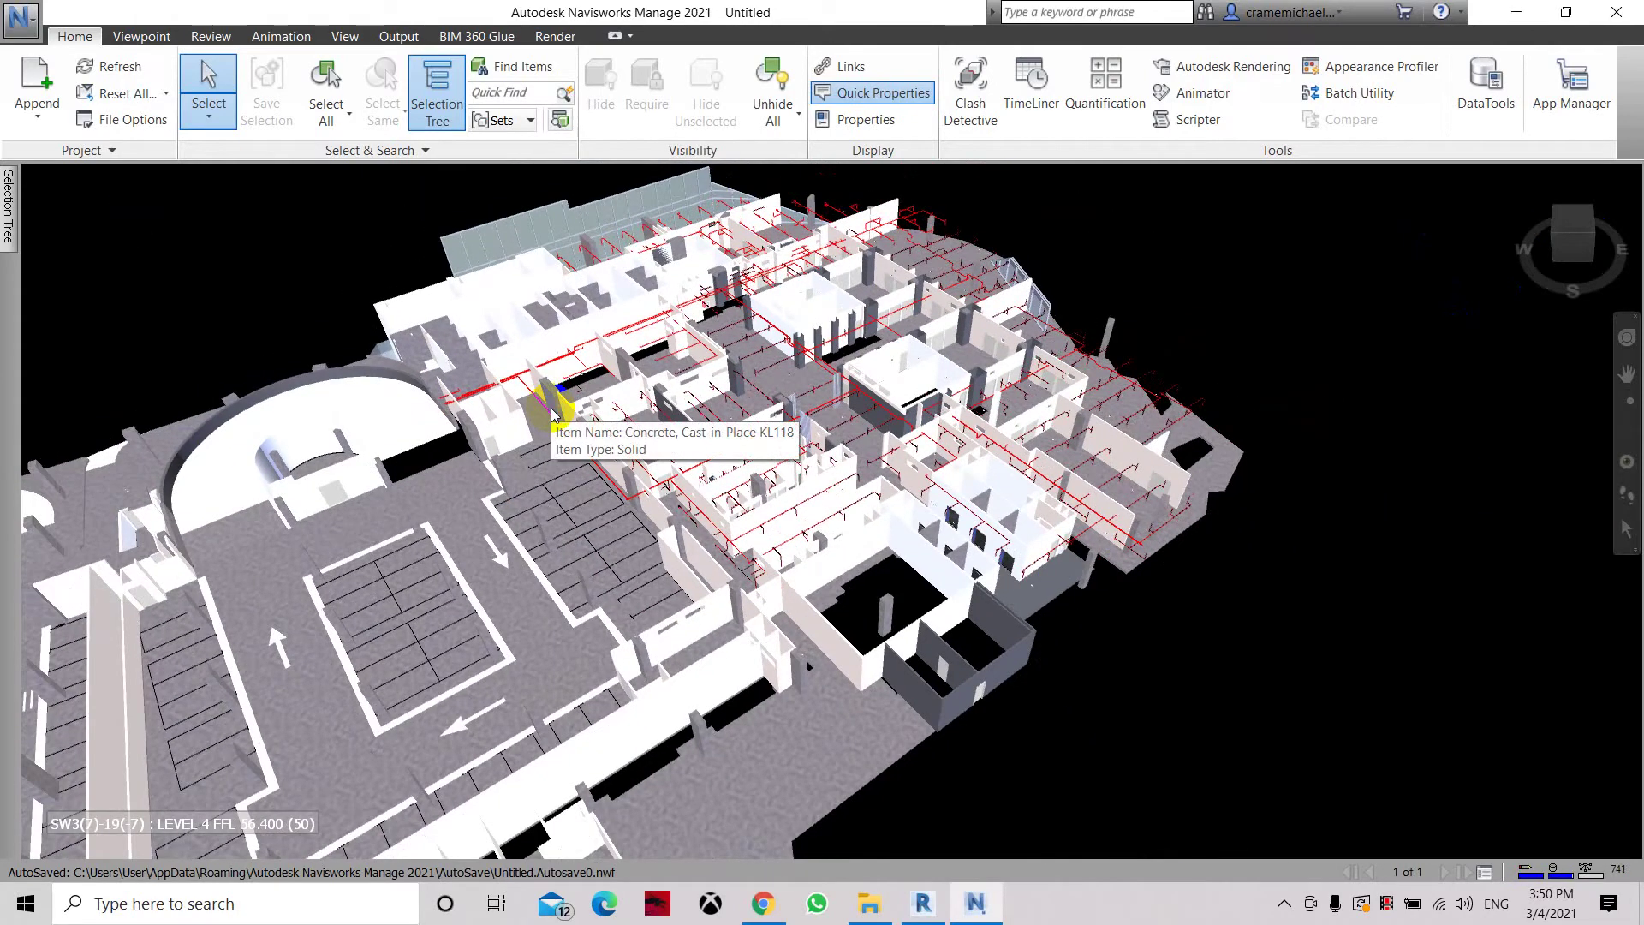
left_click(43, 125)
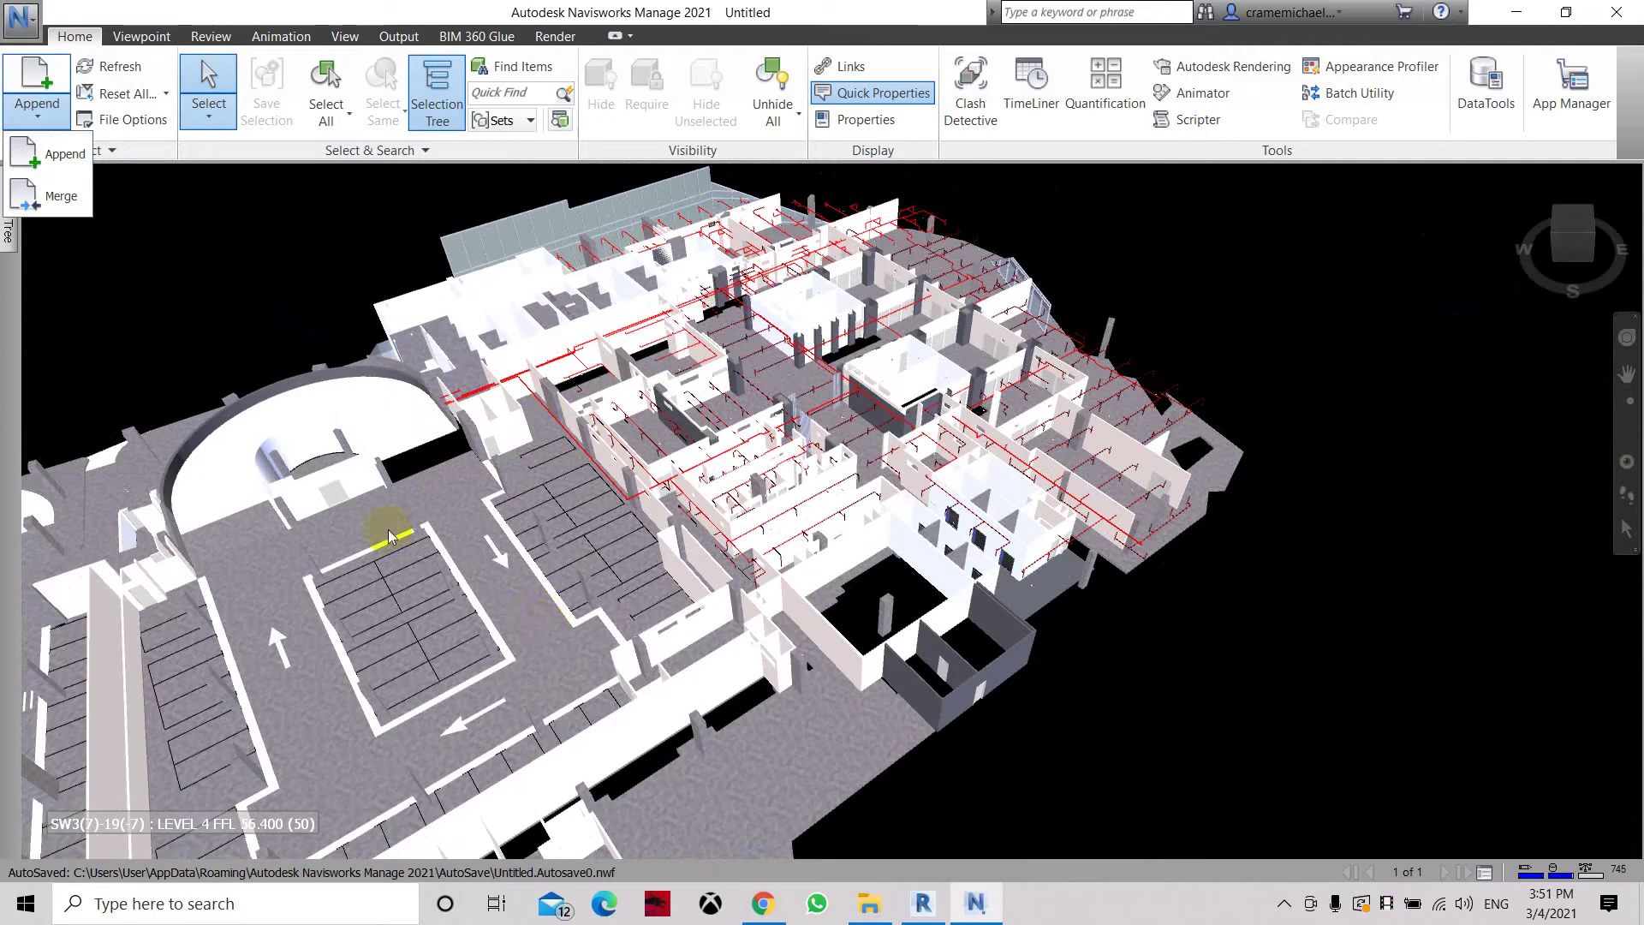
Append the Level 3- ACMV model file to the scene.
left_click(56, 154)
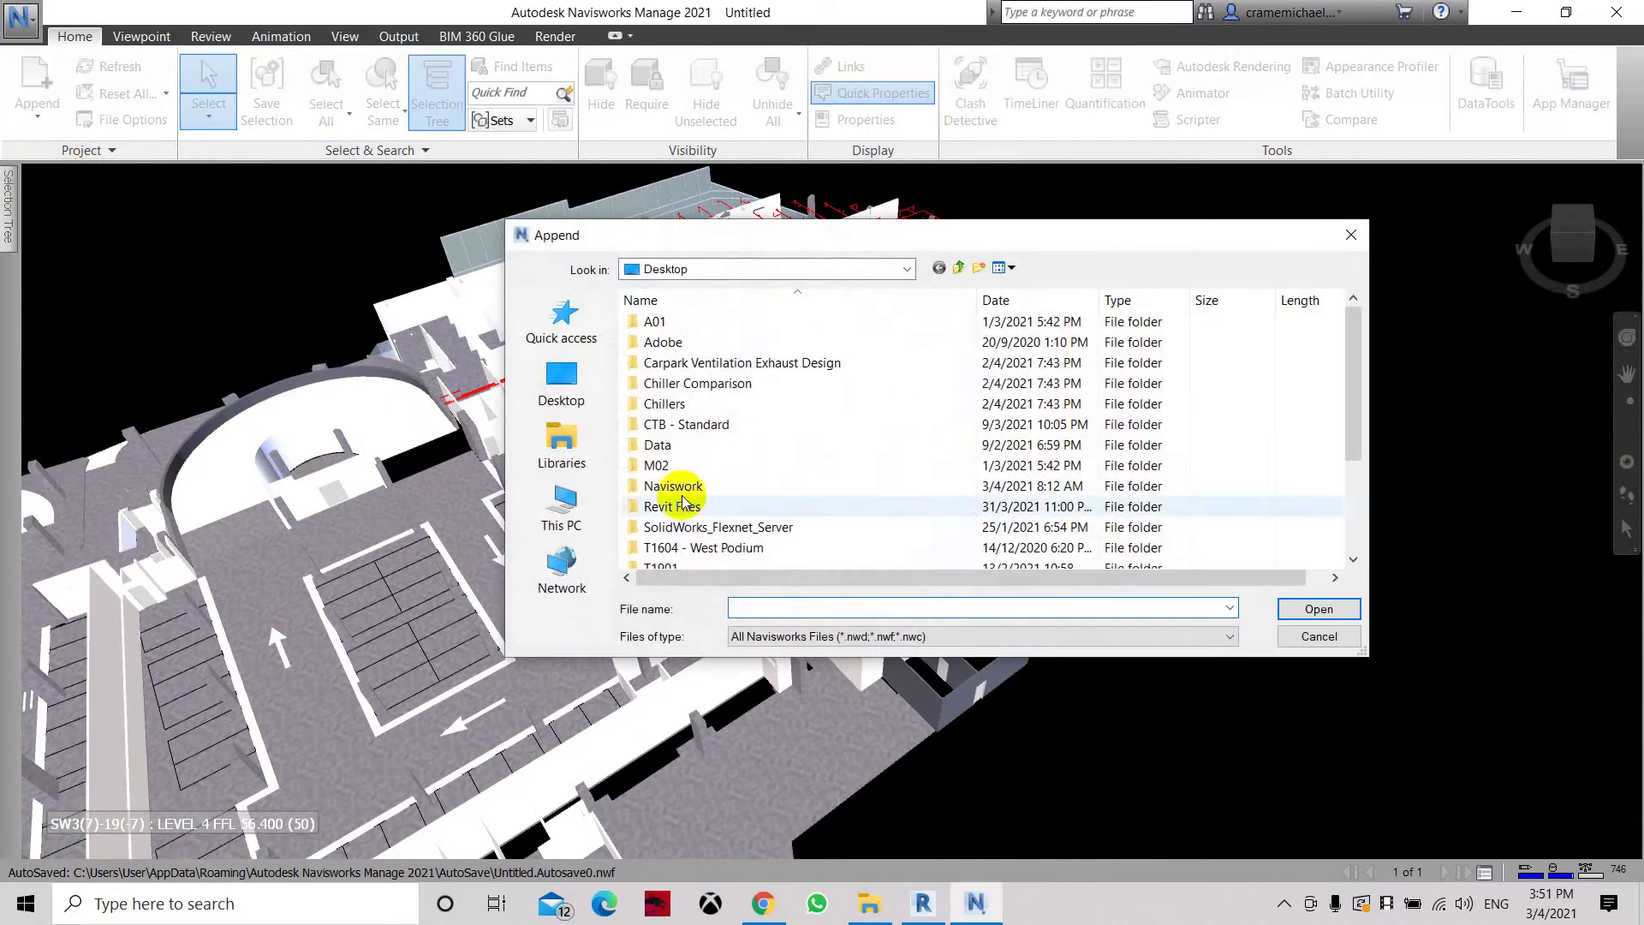
left_click_drag(808, 245, 601, 183)
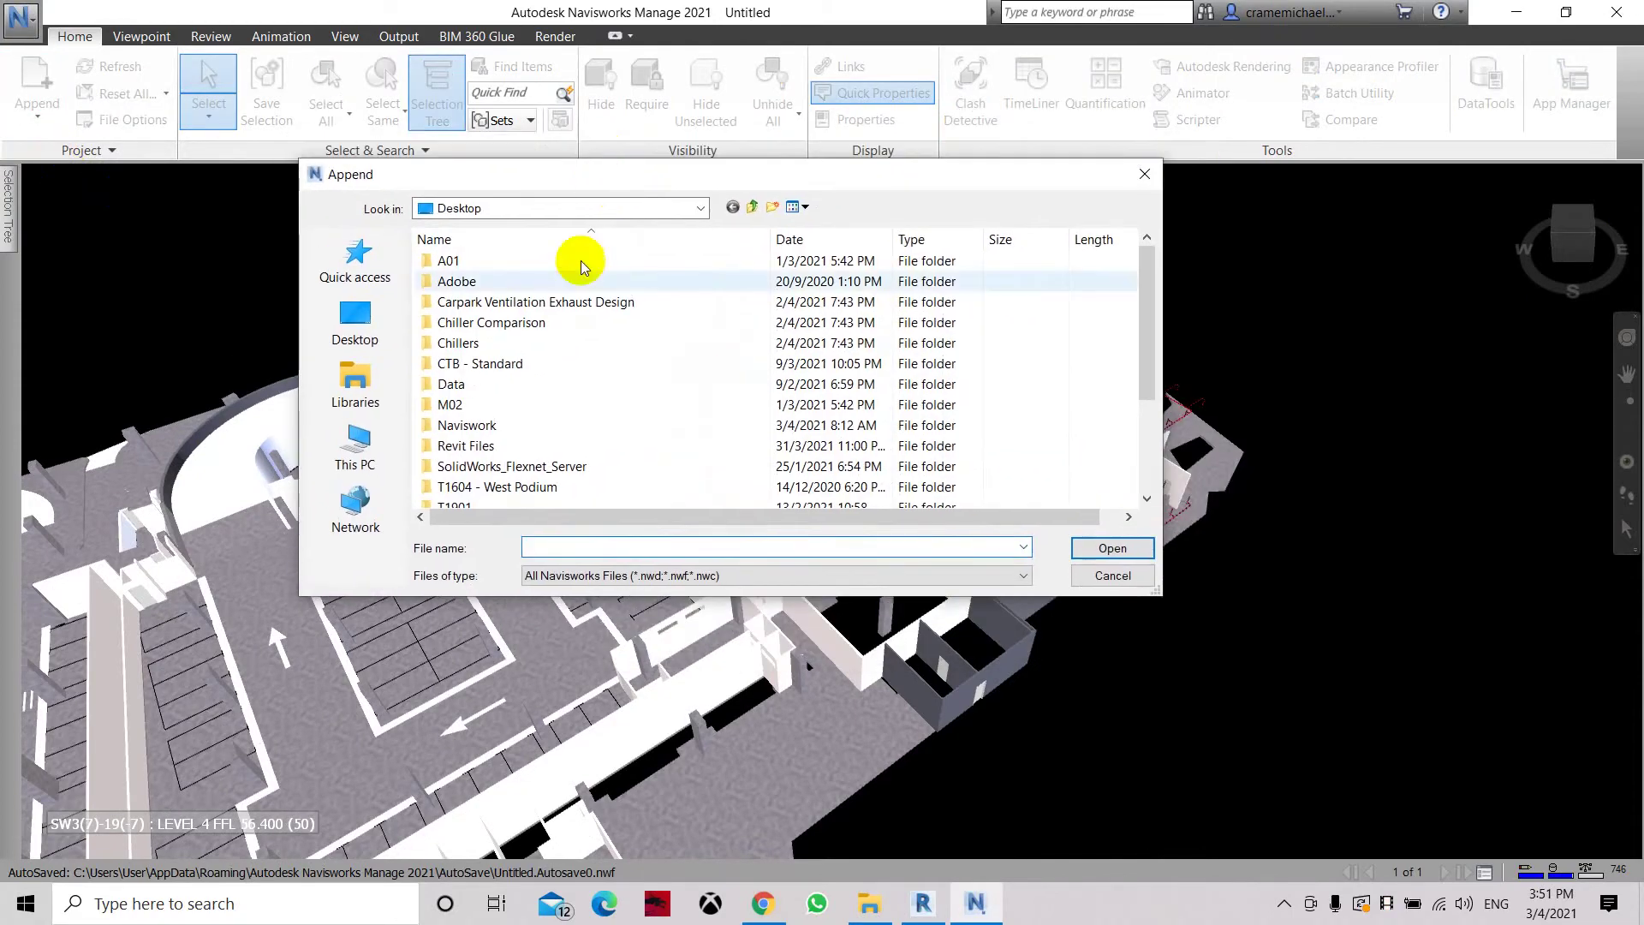
scroll(532, 368, "down", 3)
left_click(479, 465)
left_click(1103, 549)
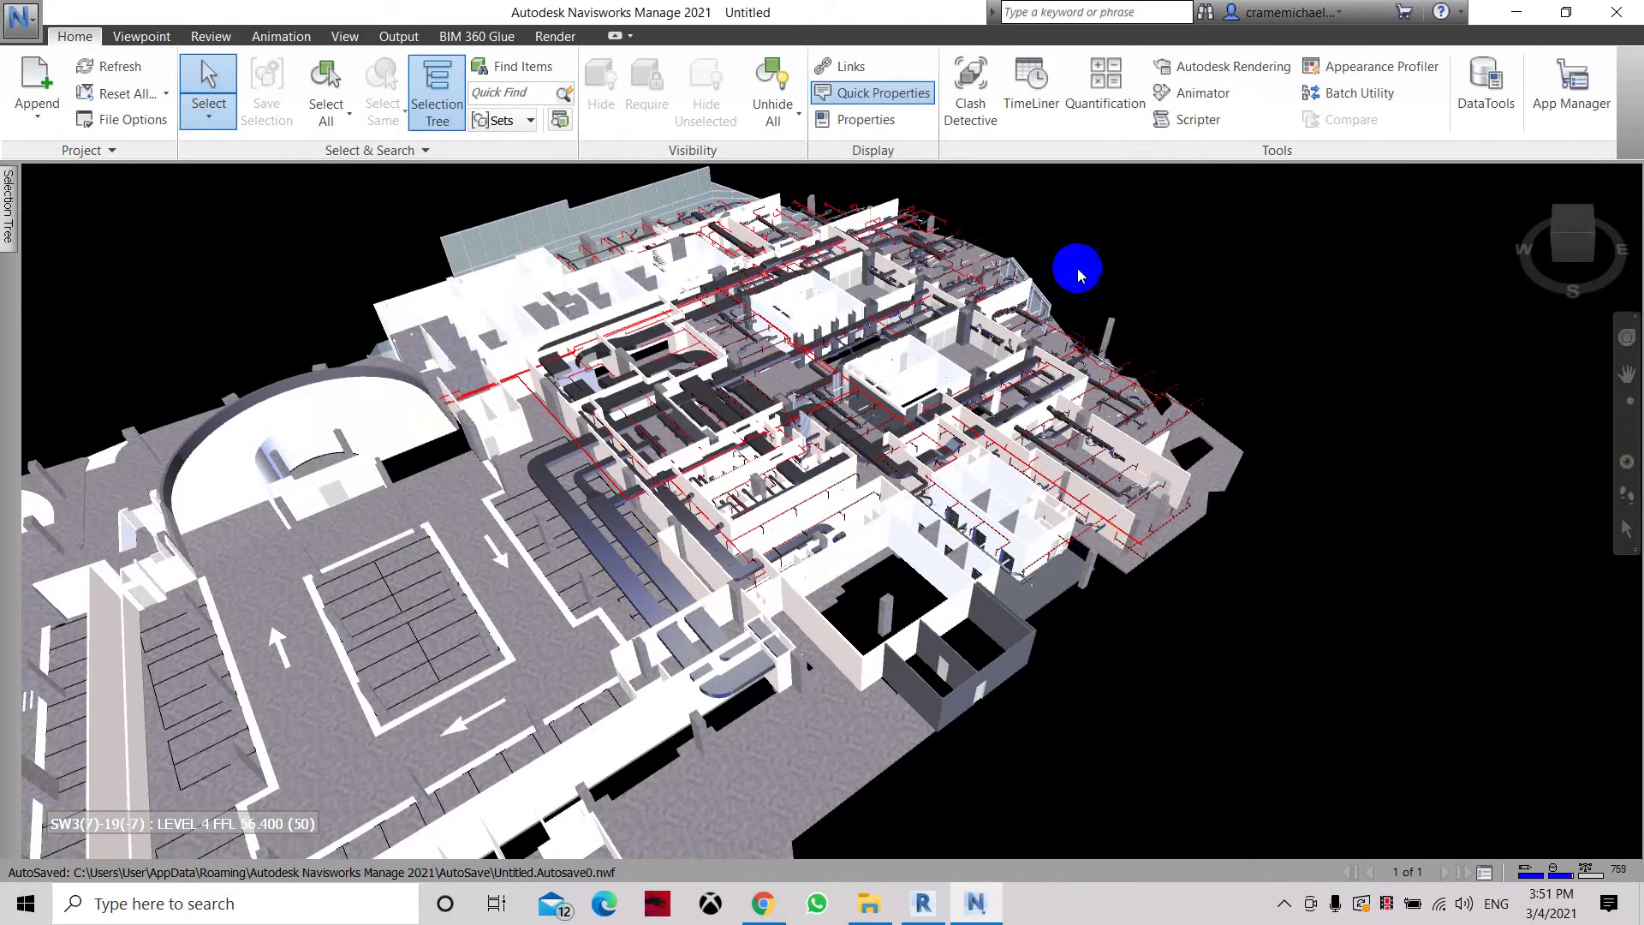
Switch the render mode to Shaded and orbit to view the coloured ductwork.
left_click(148, 36)
left_click(1008, 95)
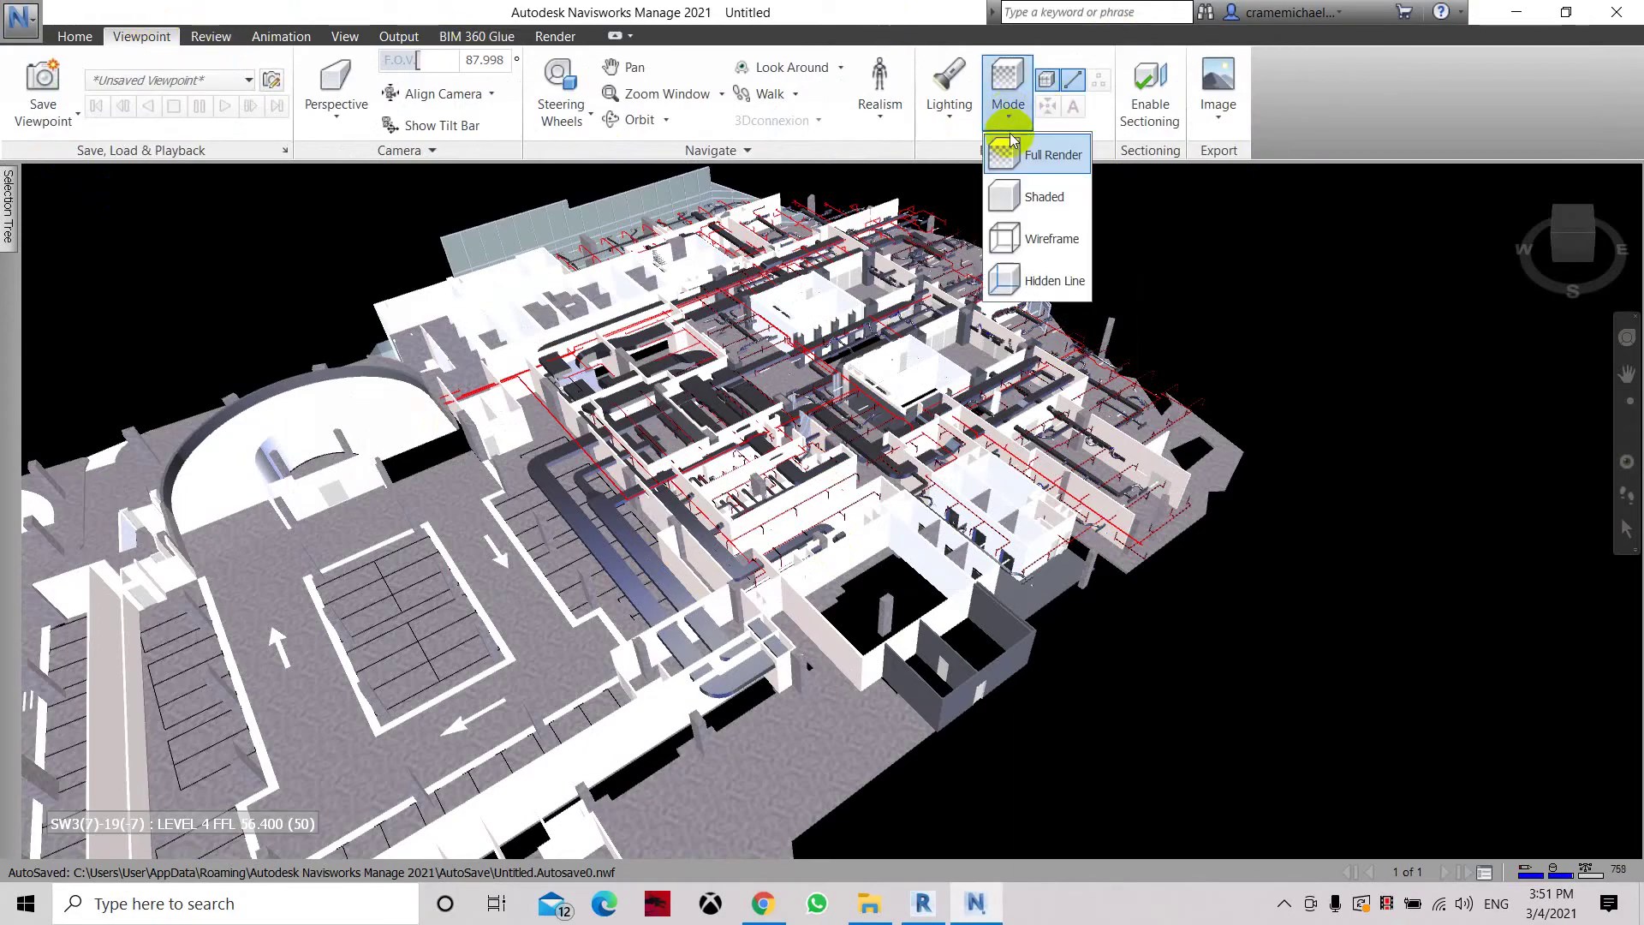
left_click(1021, 200)
left_click_drag(1512, 249, 1397, 264)
middle_click_drag(1284, 273, 612, 275, "shift")
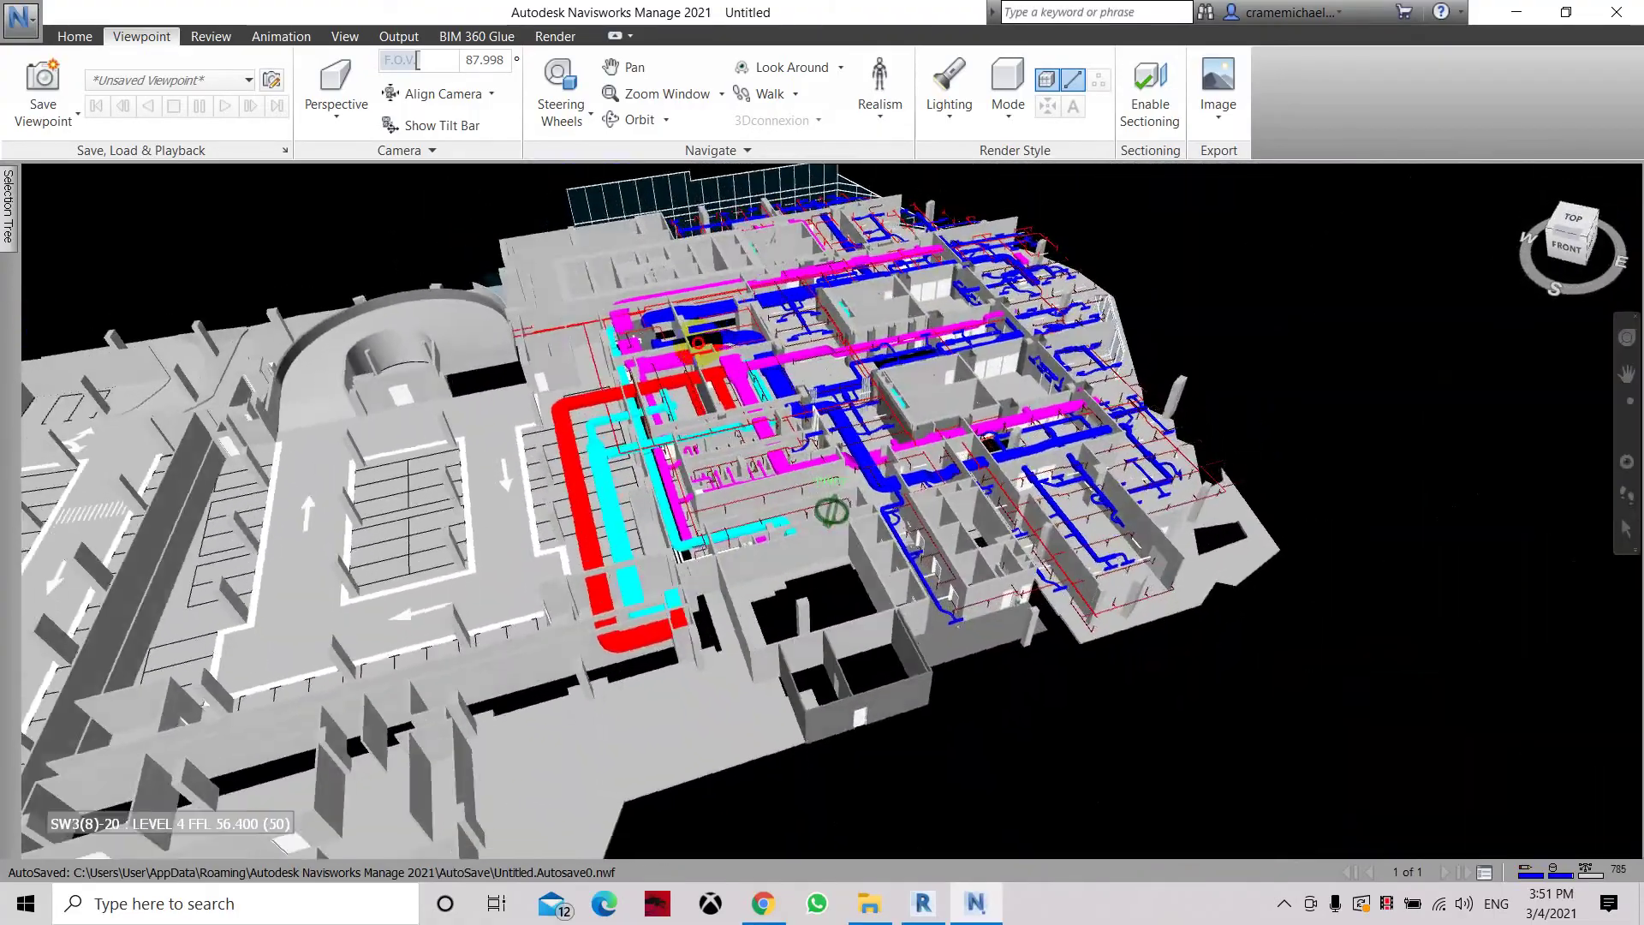
Save As 'Coordination Work In progress' in .nwf format on the Desktop.
left_click(13, 32)
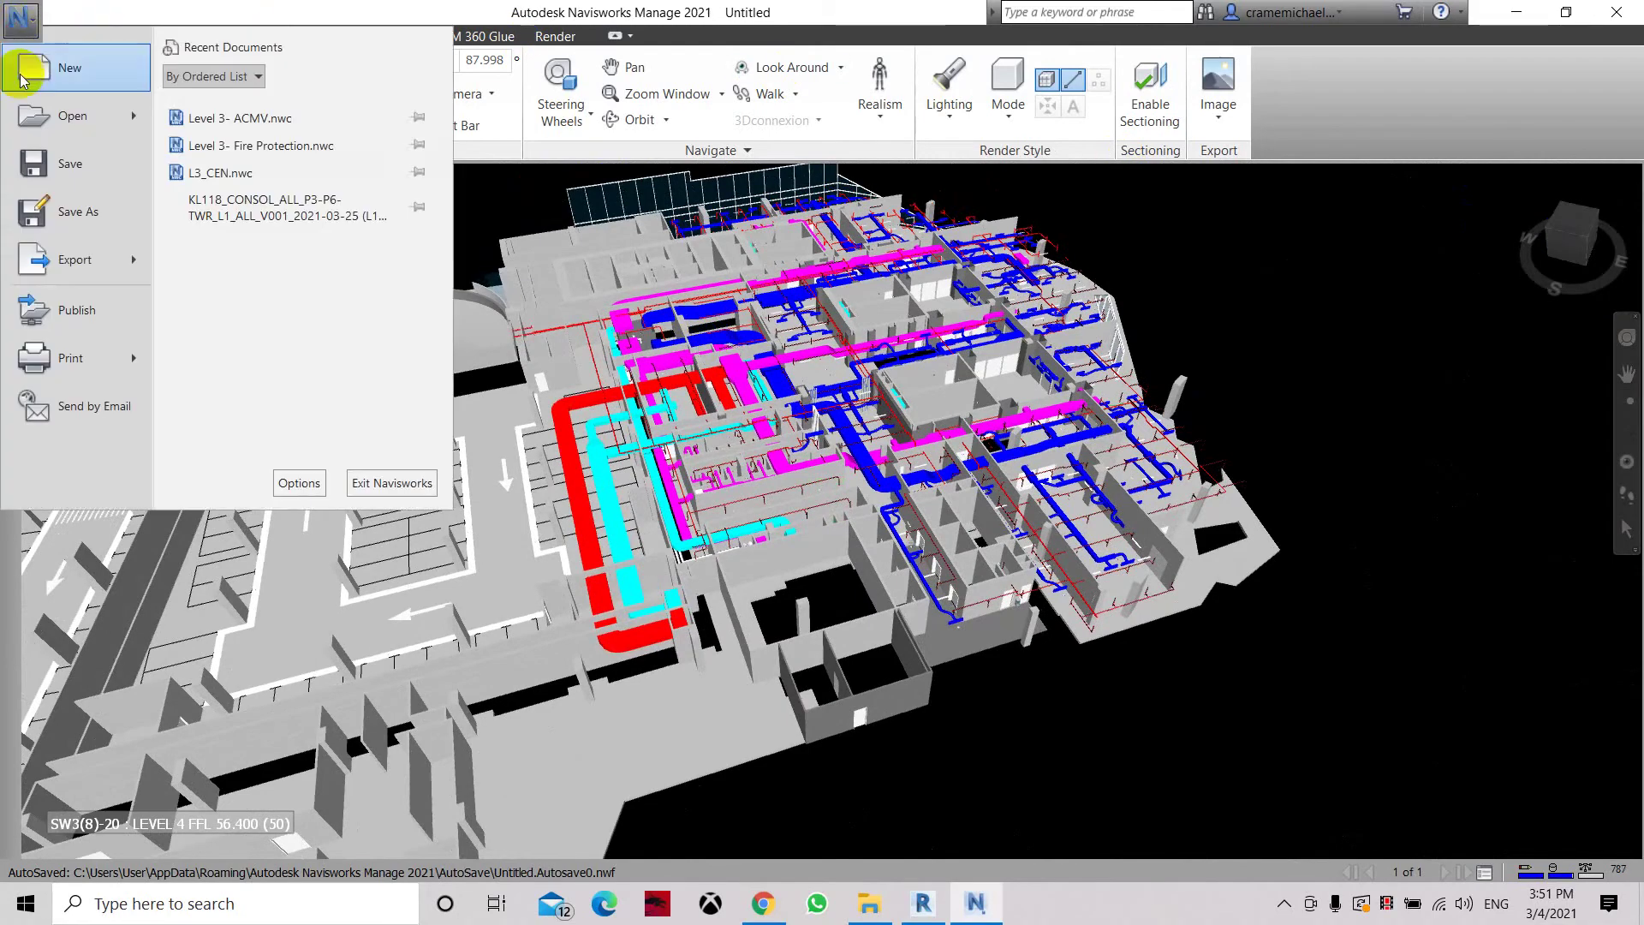
left_click(57, 216)
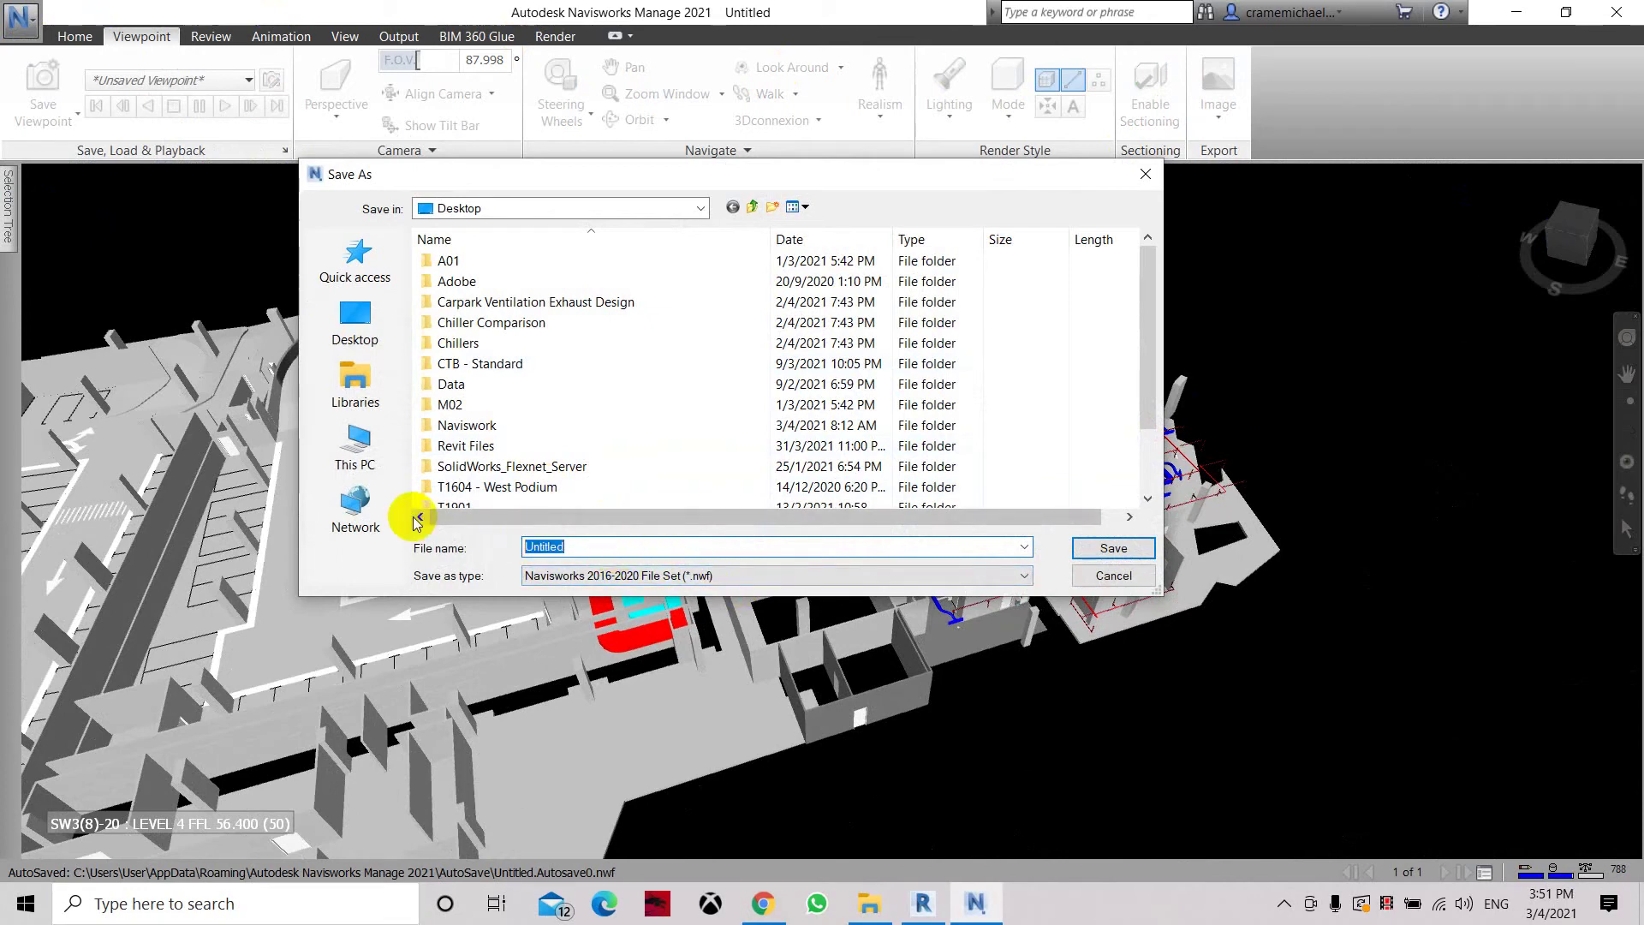
type("Coordination Work In progress")
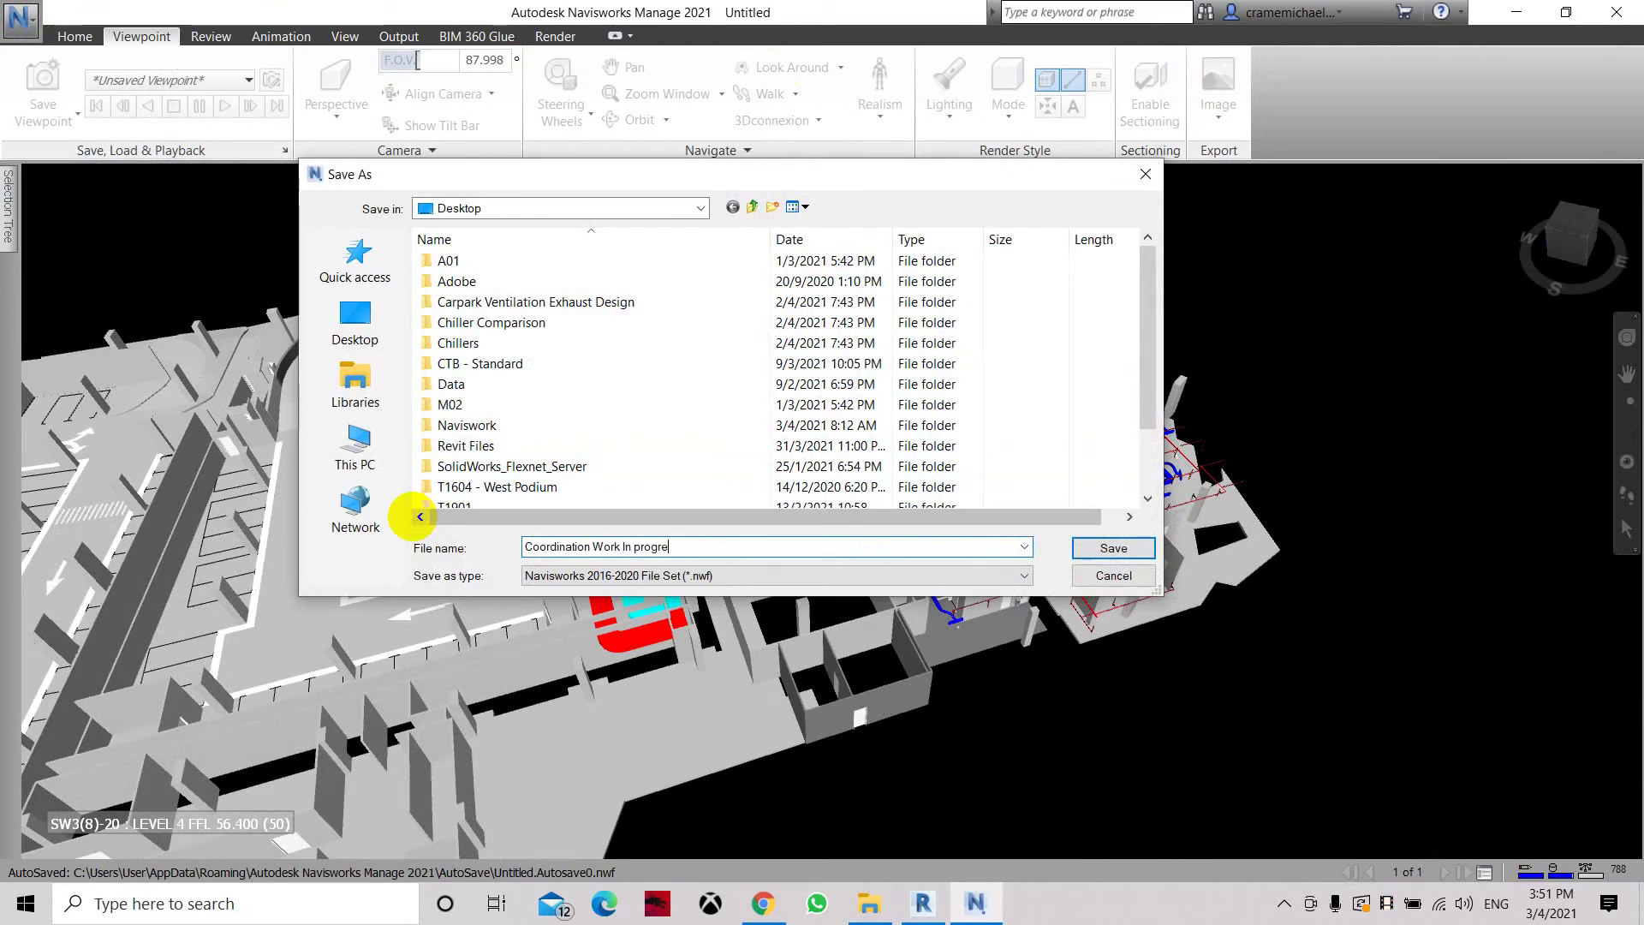
left_click(1113, 548)
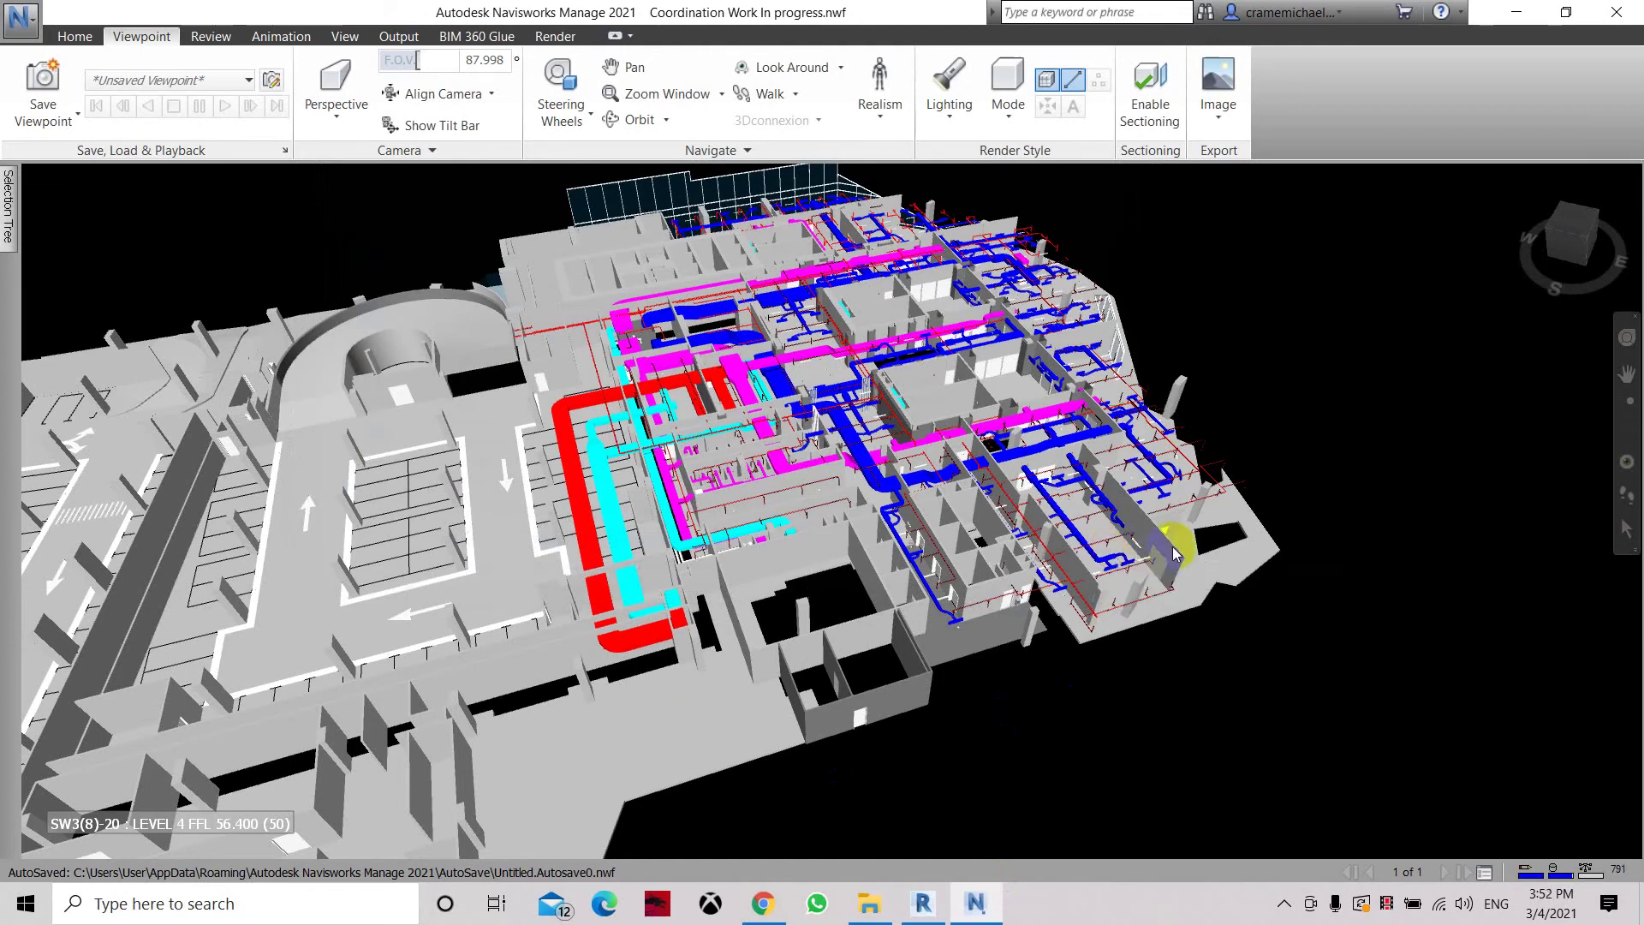
left_click(1265, 500)
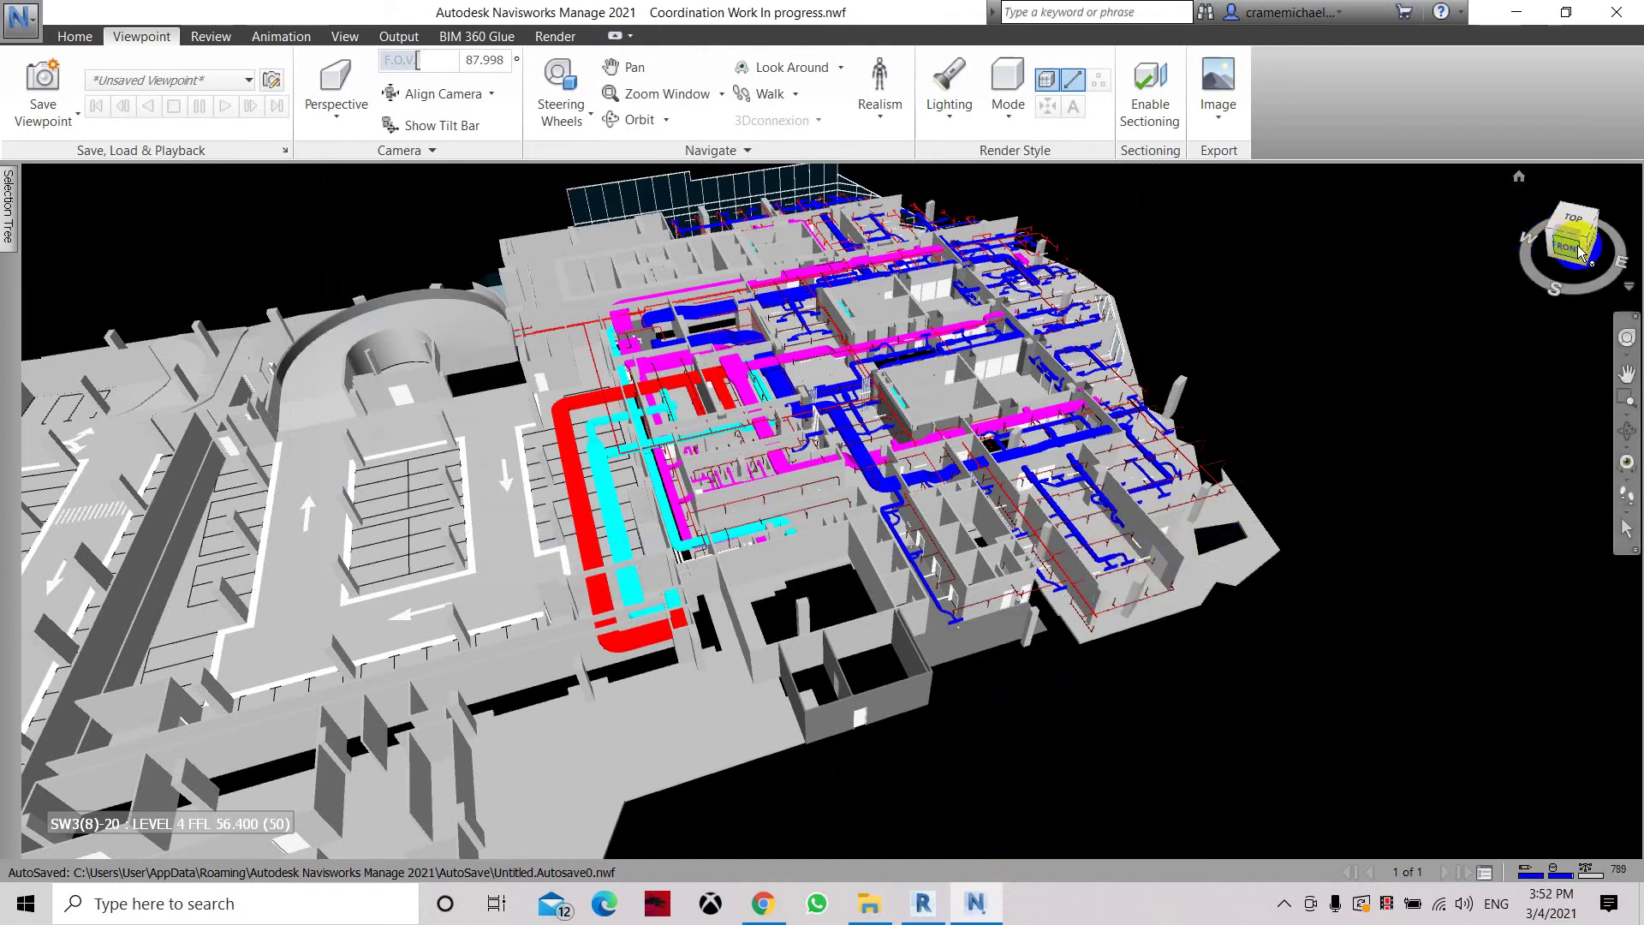
mouse_move(1580, 251)
left_mouse_down()
mouse_move(1580, 225)
mouse_move(26, 231)
mouse_move(1441, 305)
mouse_move(829, 378)
mouse_move(836, 268)
left_mouse_up()
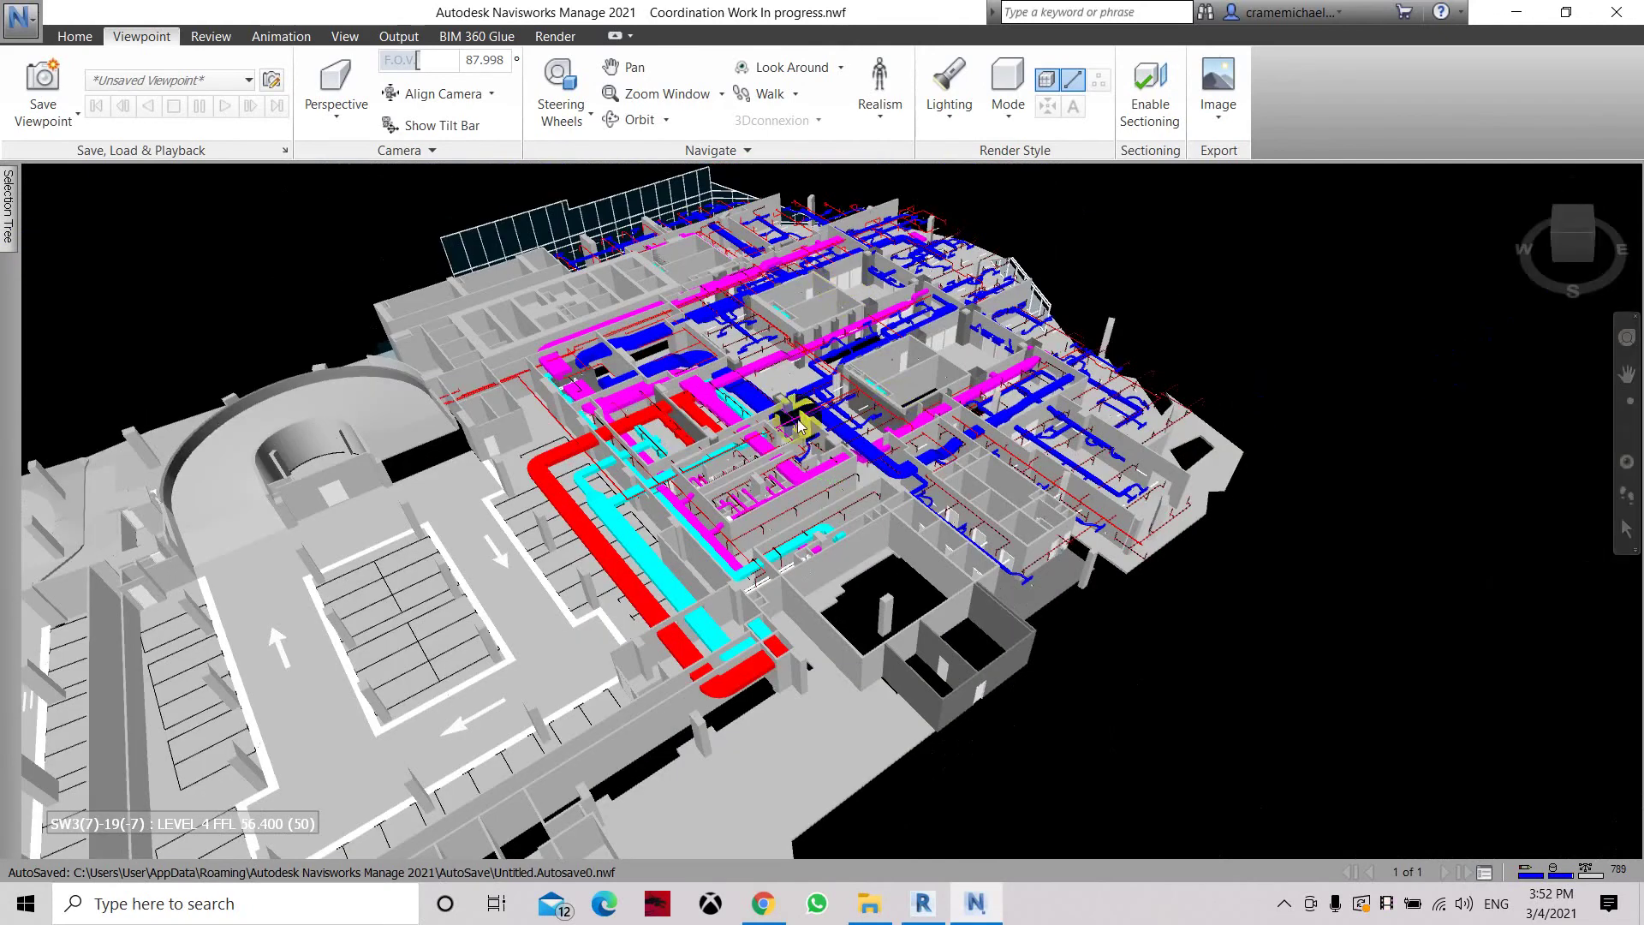